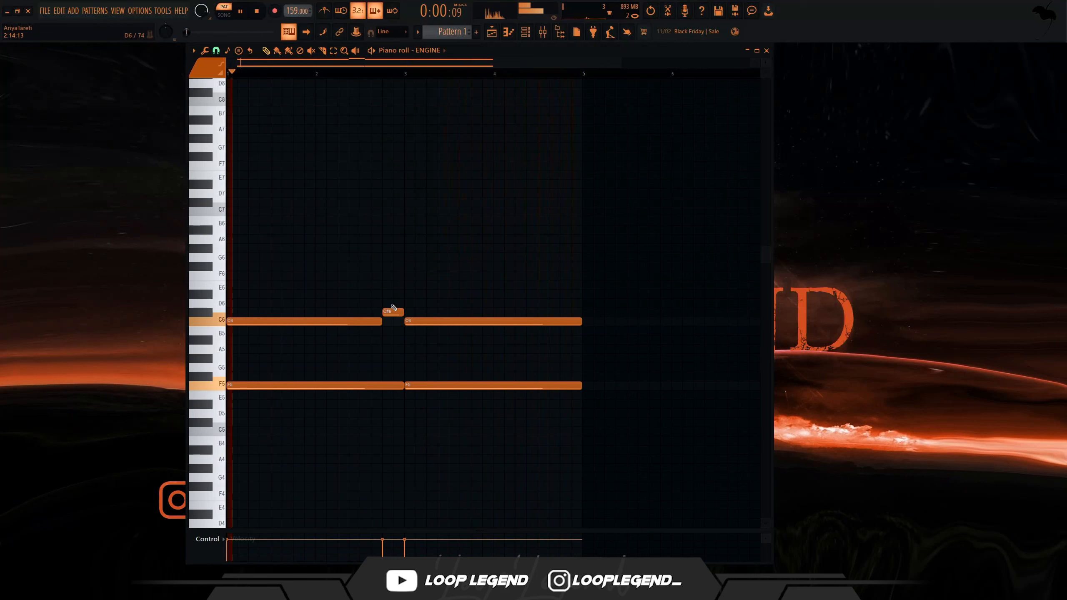
# Stamp an F Phrygian scale rising from F5 at bar 5 of the ENGINE piano roll as a note reference
pyautogui.click(387, 310)
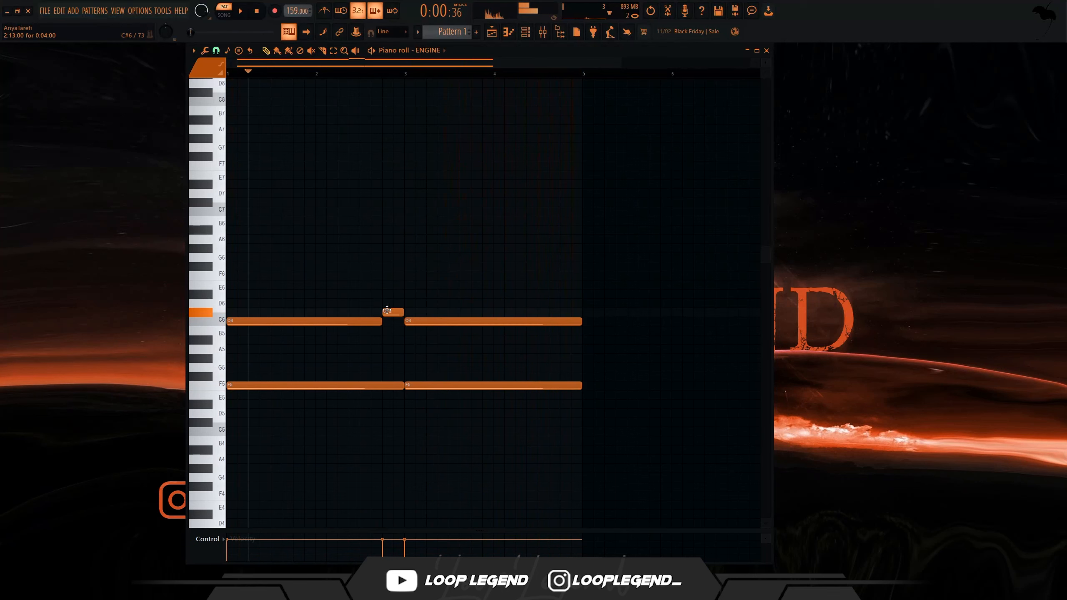
pyautogui.click(239, 52)
pyautogui.click(288, 480)
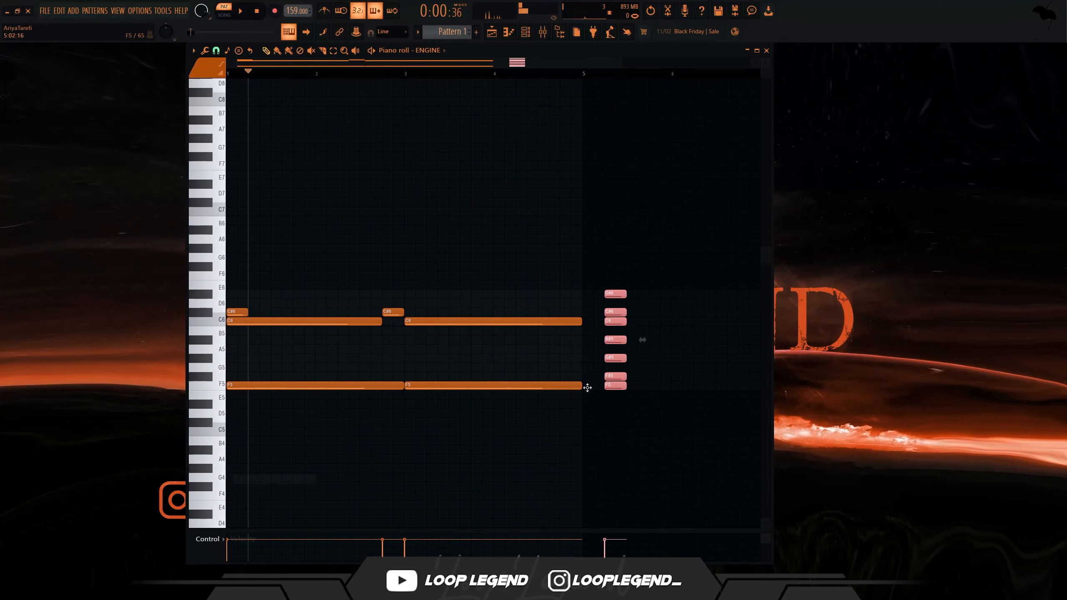
pyautogui.click(585, 386)
# Add short melody notes to the ENGINE pattern: D#6 at bar 2, and G#6 late in bar 1, in bar 3 and in bar 4
pyautogui.moveTo(267, 301); pyautogui.dragTo(235, 293)
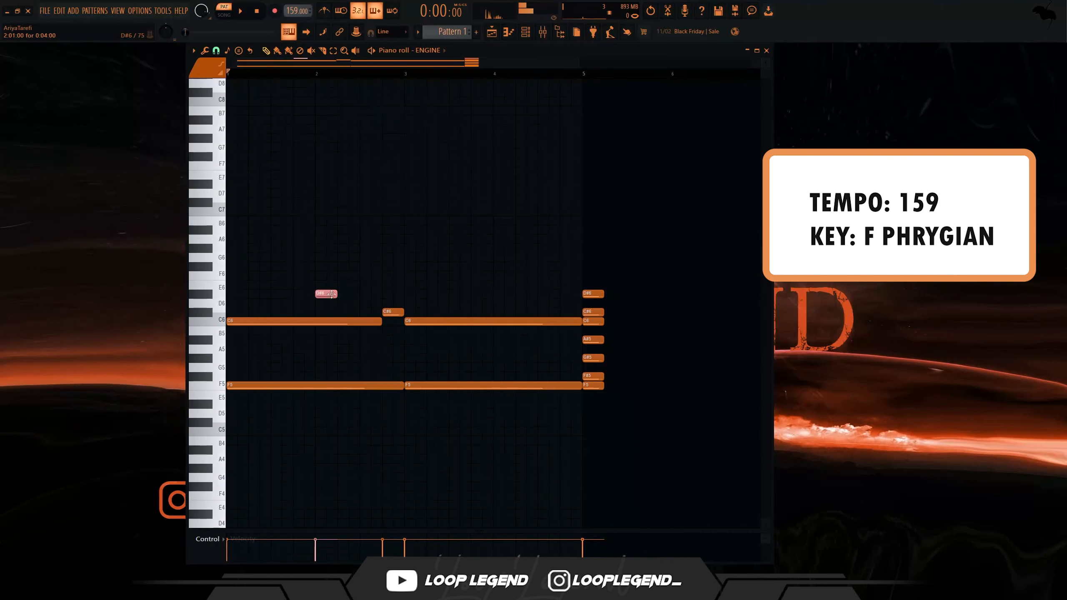
pyautogui.moveTo(325, 294); pyautogui.dragTo(303, 300)
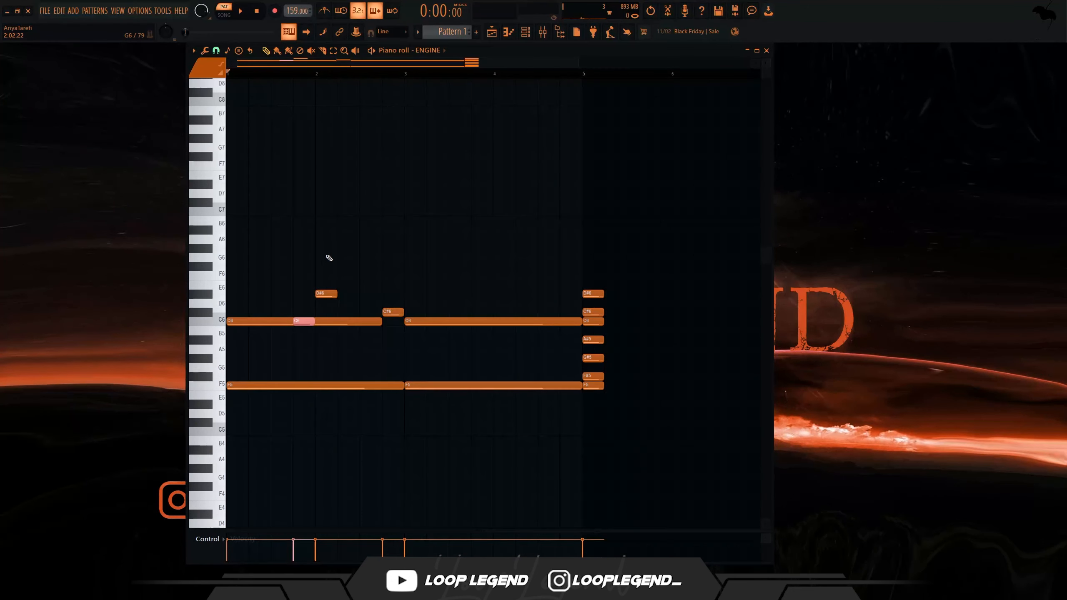
pyautogui.press('space')
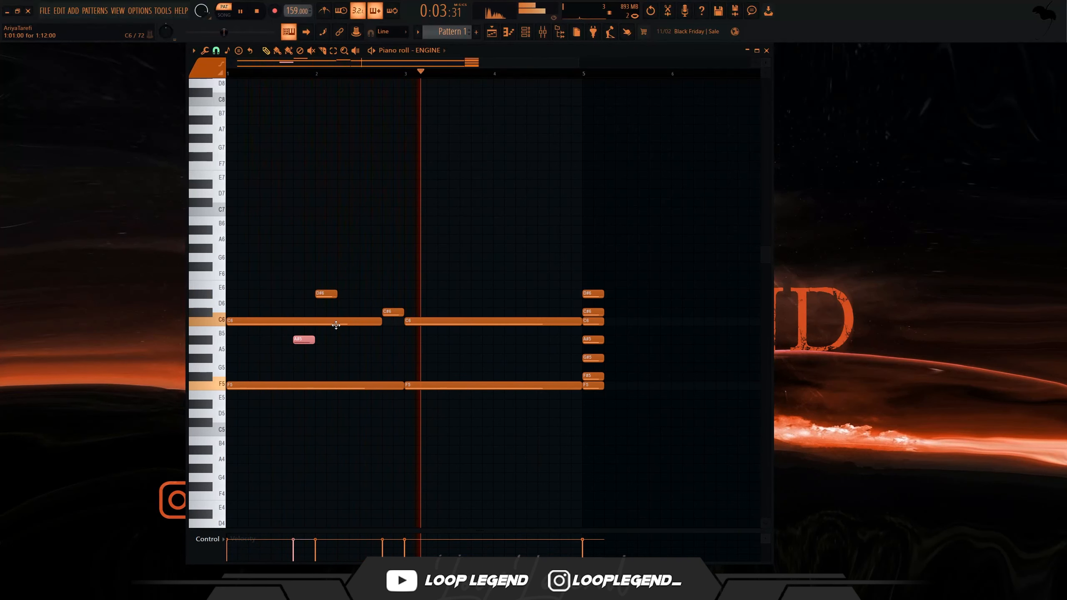
pyautogui.press('space')
pyautogui.press('space')
pyautogui.hotkey('ctrl', 'Up')
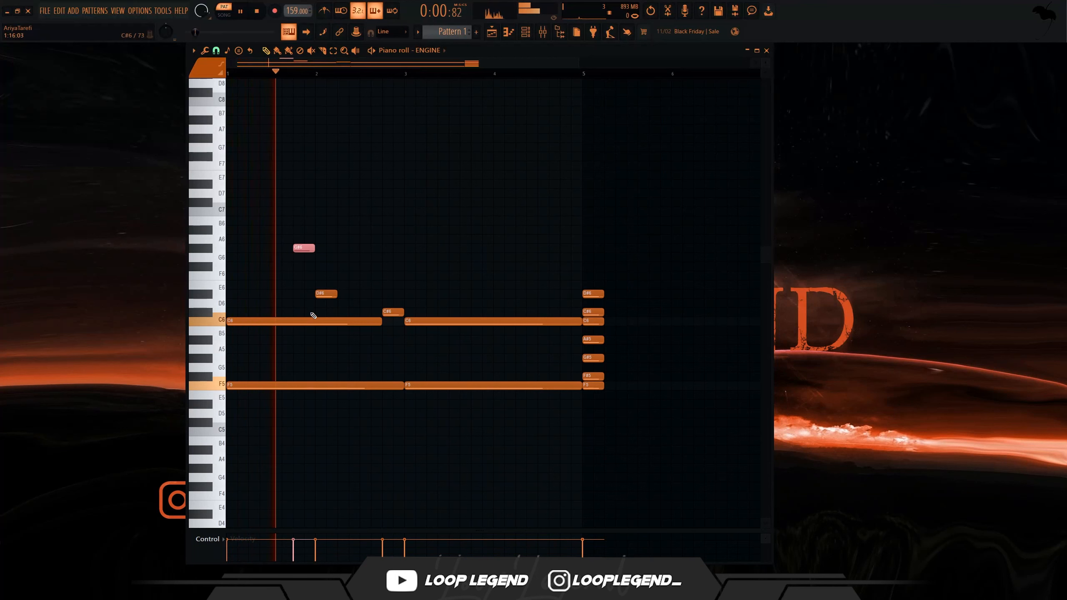
pyautogui.click(439, 248)
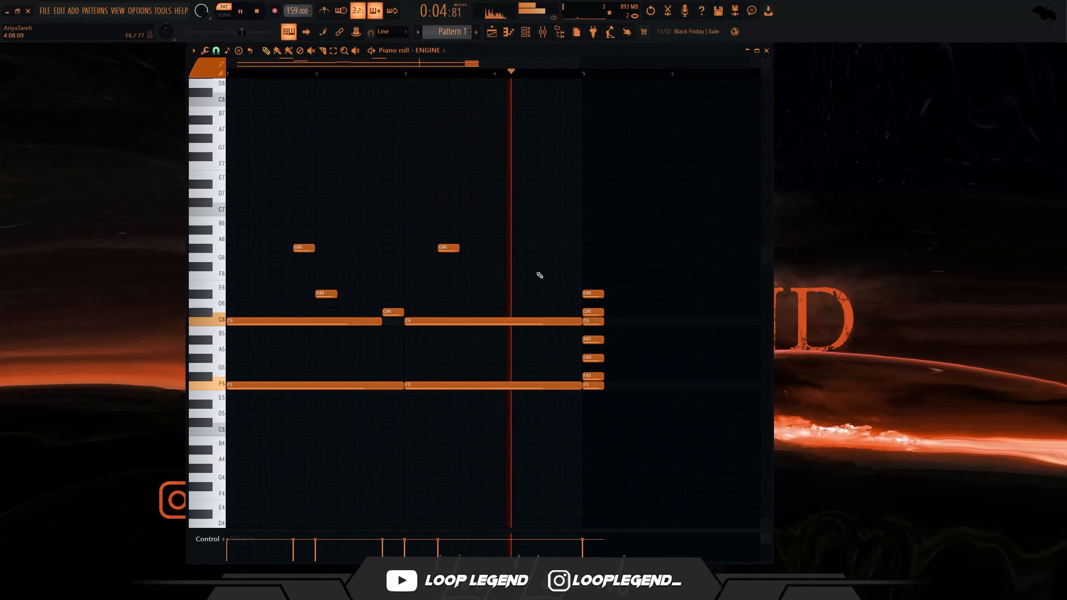
pyautogui.click(552, 248)
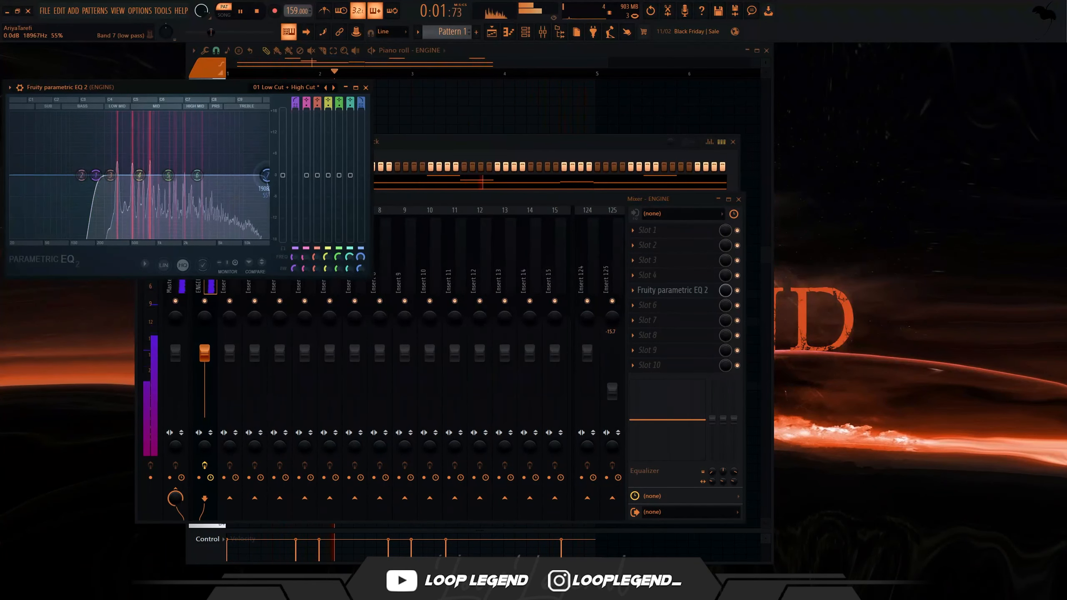
# Close the equalizer and lower the ENGINE mixer track's fader to -2.0 dB
pyautogui.press('Escape')
pyautogui.moveTo(205, 367); pyautogui.dragTo(205, 371)
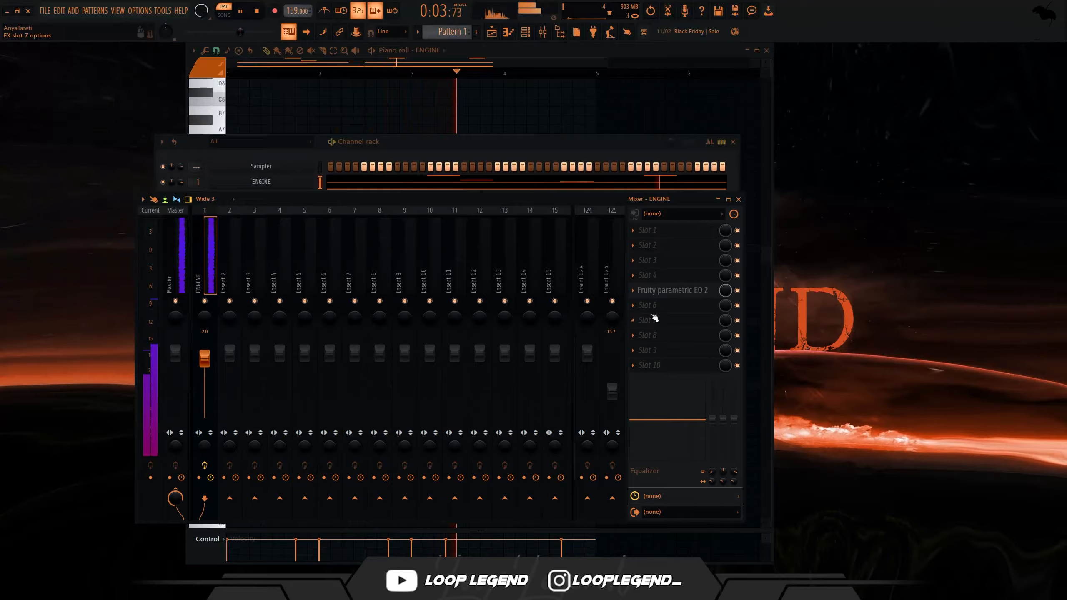
# Insert Fruity Limiter on the ENGINE mixer track in compressor mode, lowering its threshold and raising its ratio
pyautogui.click(654, 319)
pyautogui.click(237, 110)
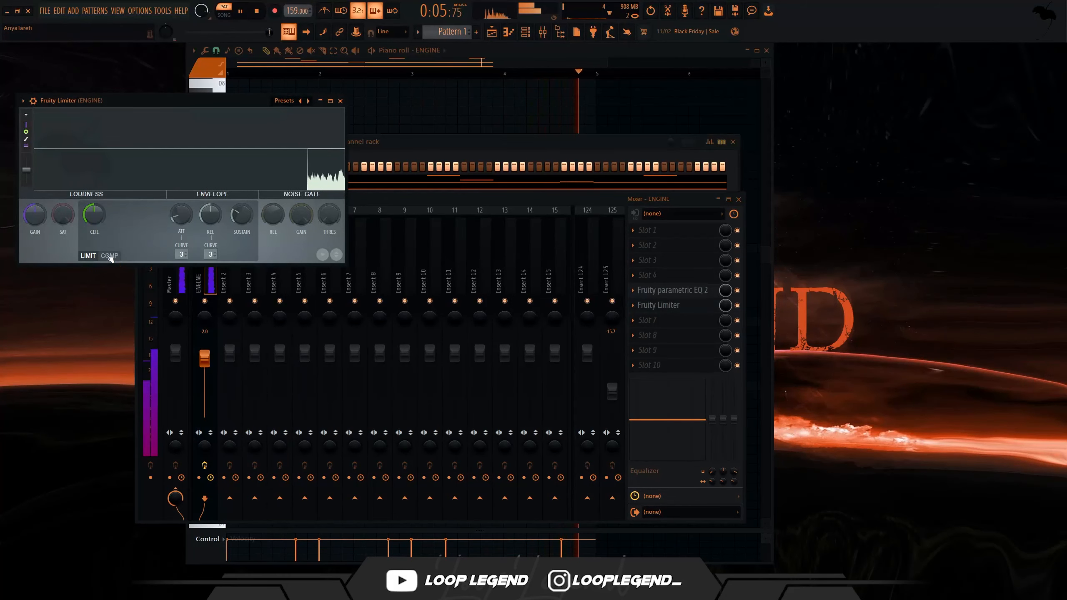
pyautogui.click(110, 257)
pyautogui.moveTo(94, 215)
pyautogui.mouseDown()
pyautogui.moveTo(93, 225)
pyautogui.moveTo(151, 197)
pyautogui.mouseUp()
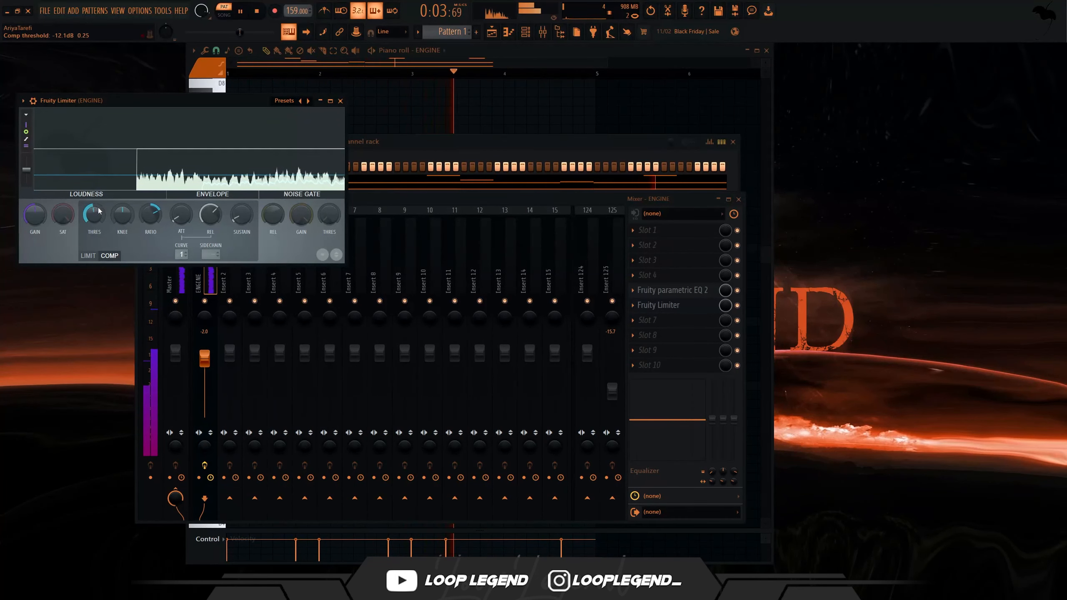
pyautogui.moveTo(99, 211); pyautogui.dragTo(99, 220)
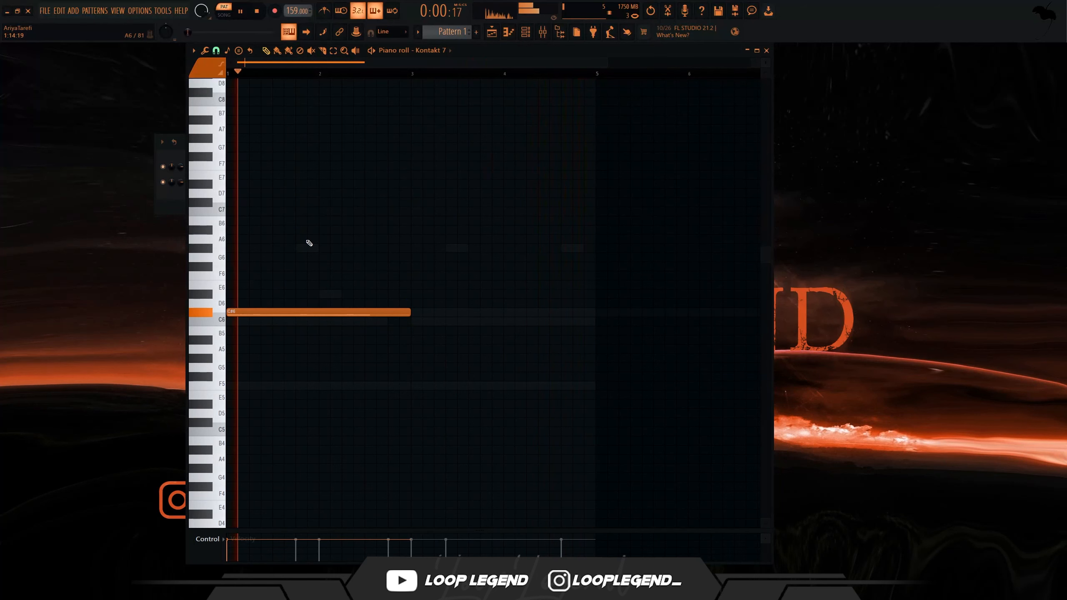
# Place a two-bar A6 note at bar 3 in the Kontakt 7 piano roll
pyautogui.click(413, 239)
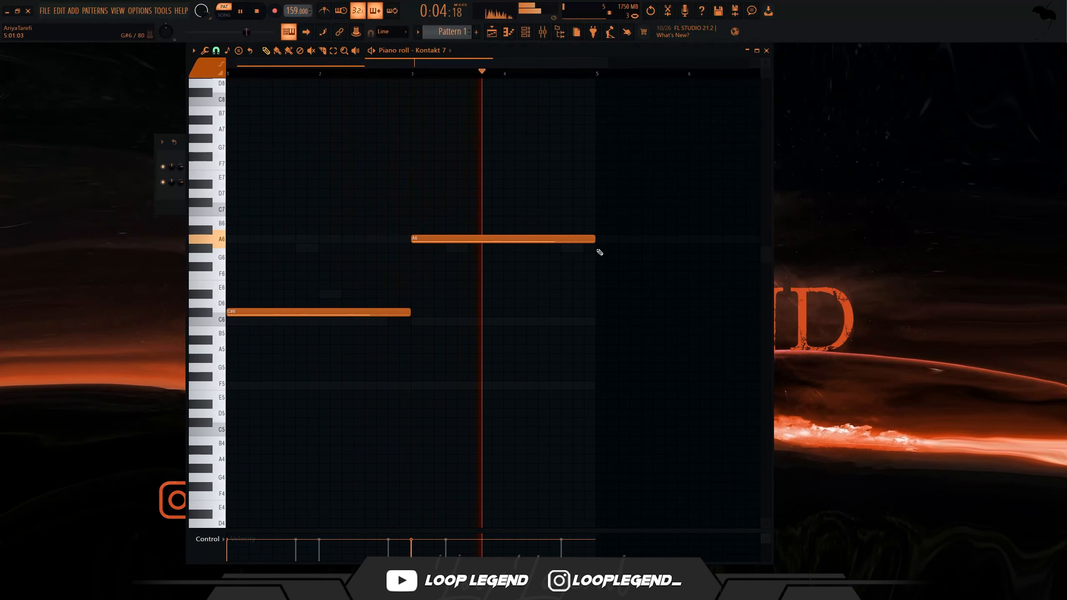
pyautogui.press('space')
pyautogui.moveTo(582, 240); pyautogui.dragTo(358, 366)
pyautogui.hotkey('ctrl', 'b')
pyautogui.moveTo(381, 293); pyautogui.dragTo(358, 337)
pyautogui.press('Delete')
# Insert Melodyne on the Kontakt 7 mixer track and transfer the played pattern into it
pyautogui.press('F6')
pyautogui.press('F9')
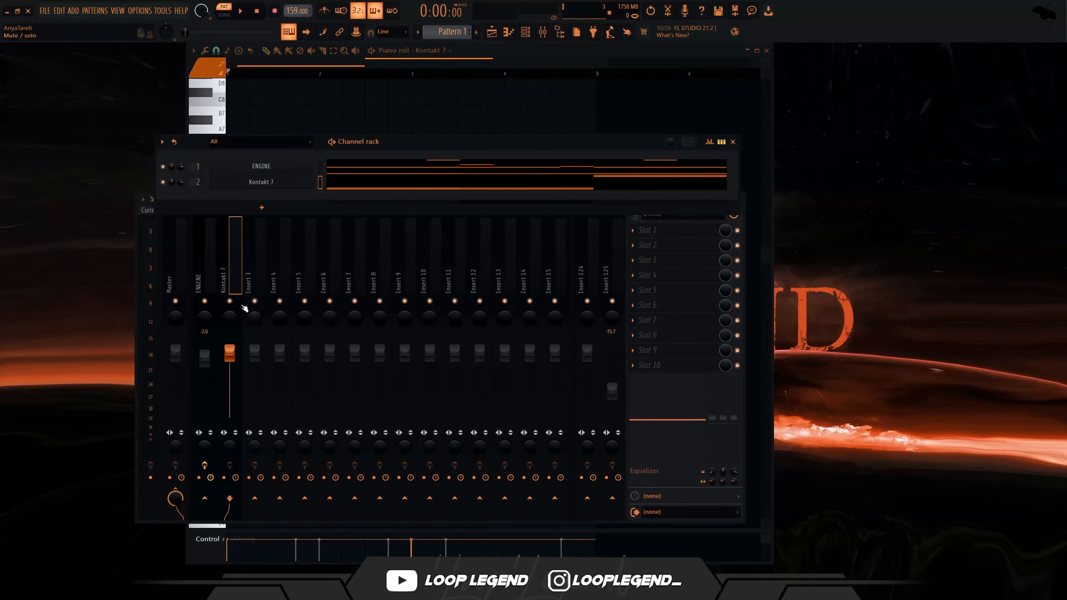
pyautogui.click(634, 268)
pyautogui.click(264, 349)
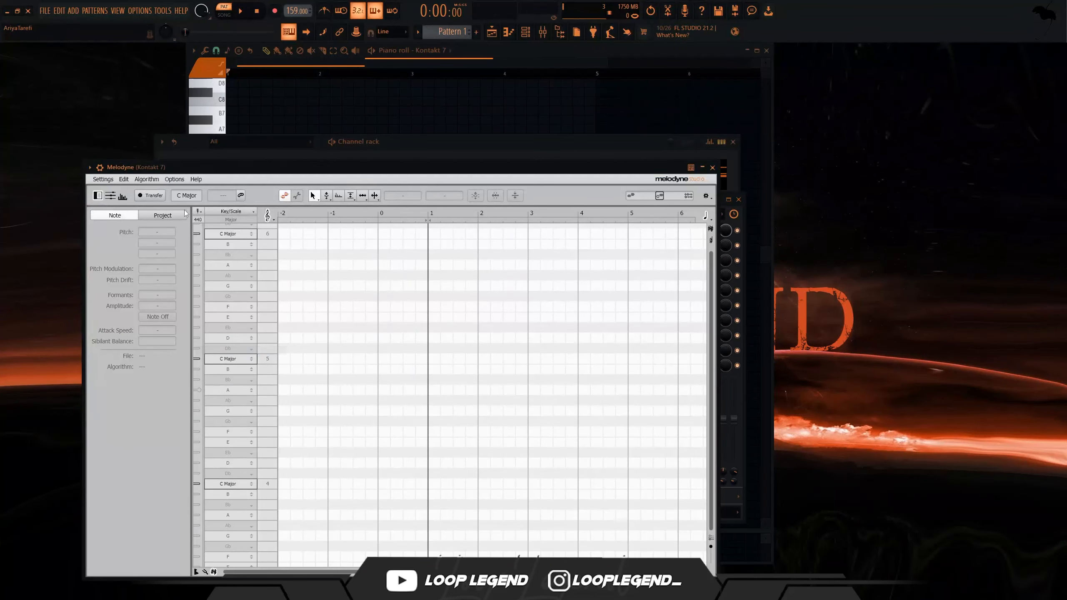
pyautogui.click(154, 196)
pyautogui.press('space')
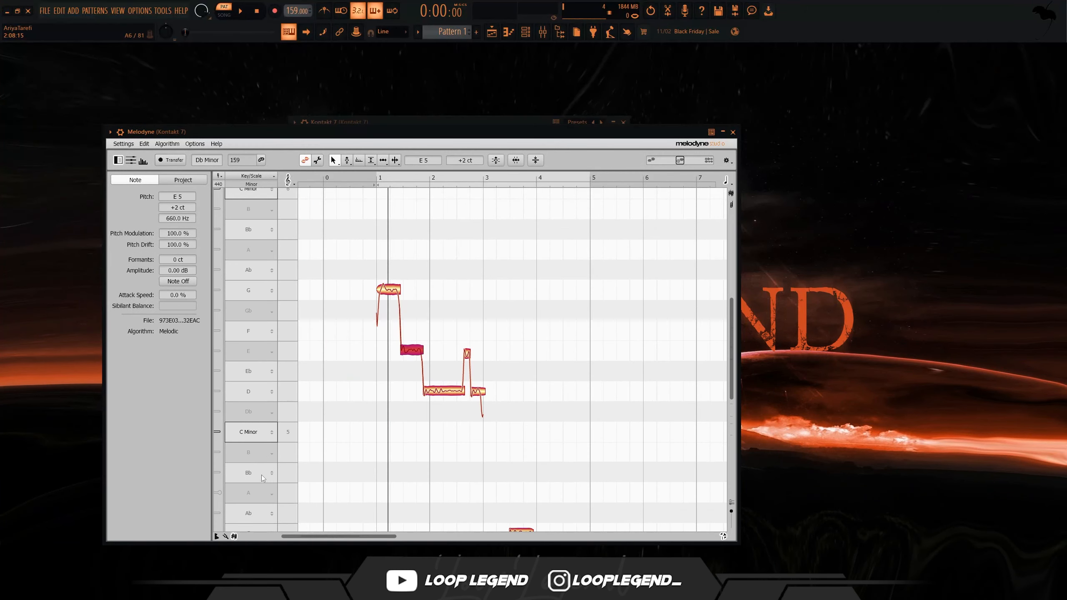
# Set Melodyne's scale to Bb Minor and retune the notes before bar 3 to F5, Eb5, Db5, Eb5 and C5
pyautogui.click(262, 476)
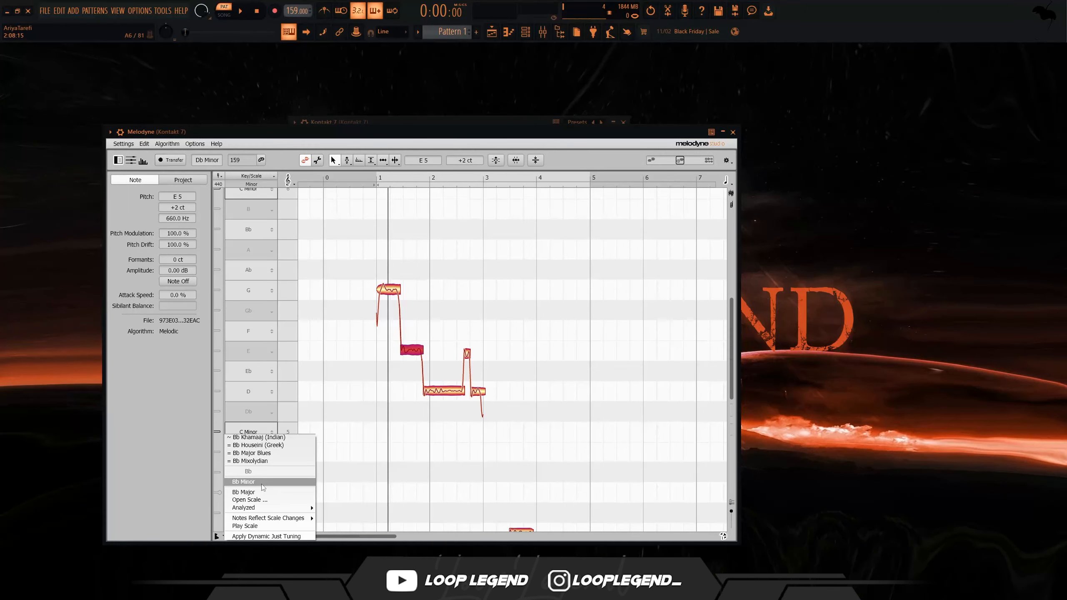
pyautogui.click(262, 482)
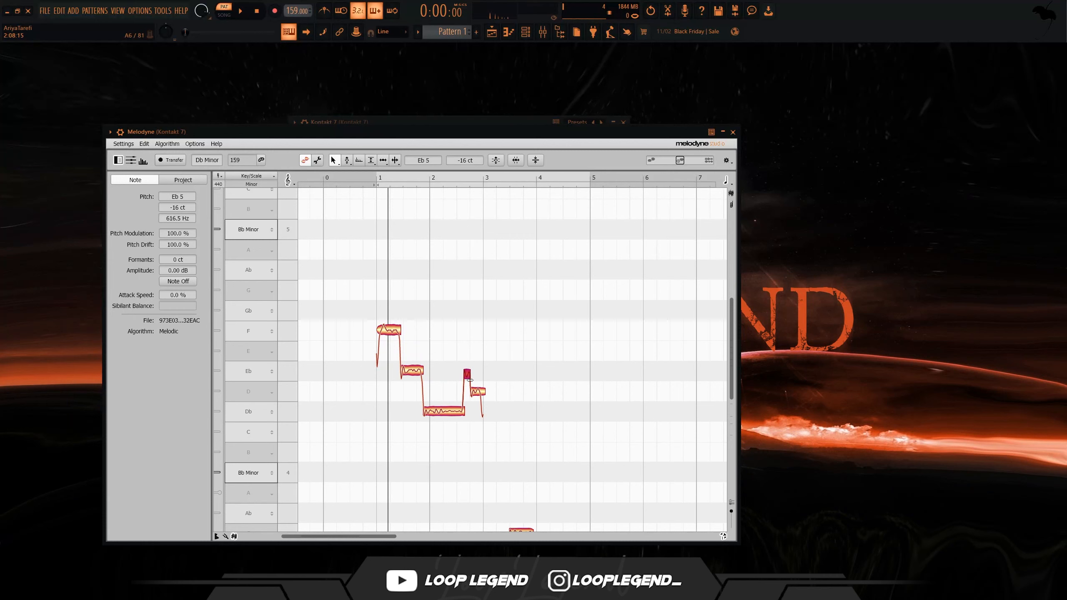
pyautogui.press('space')
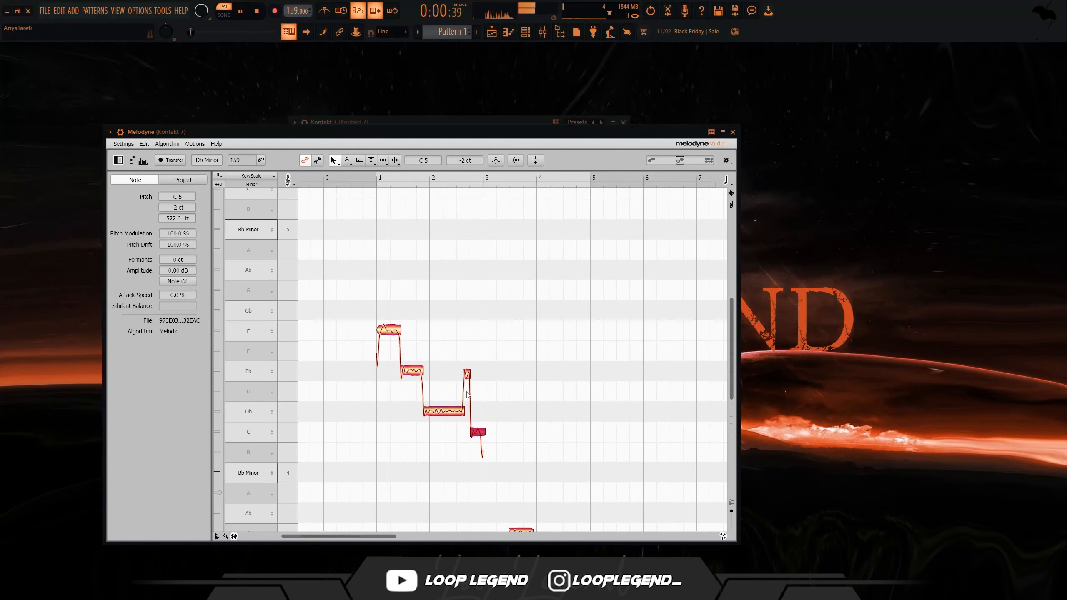
# Retune the Melodyne notes from bar 3 onward to F4, Ab4, F4 and Db4, and play the phrase back
pyautogui.scroll(-5, 467, 394)
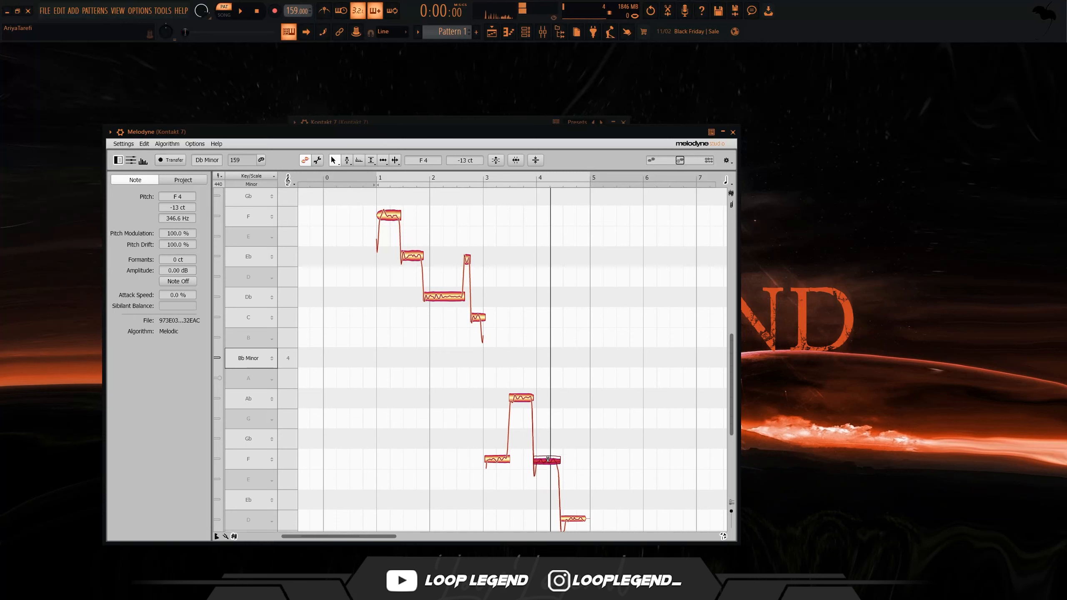
pyautogui.scroll(-3, 548, 459)
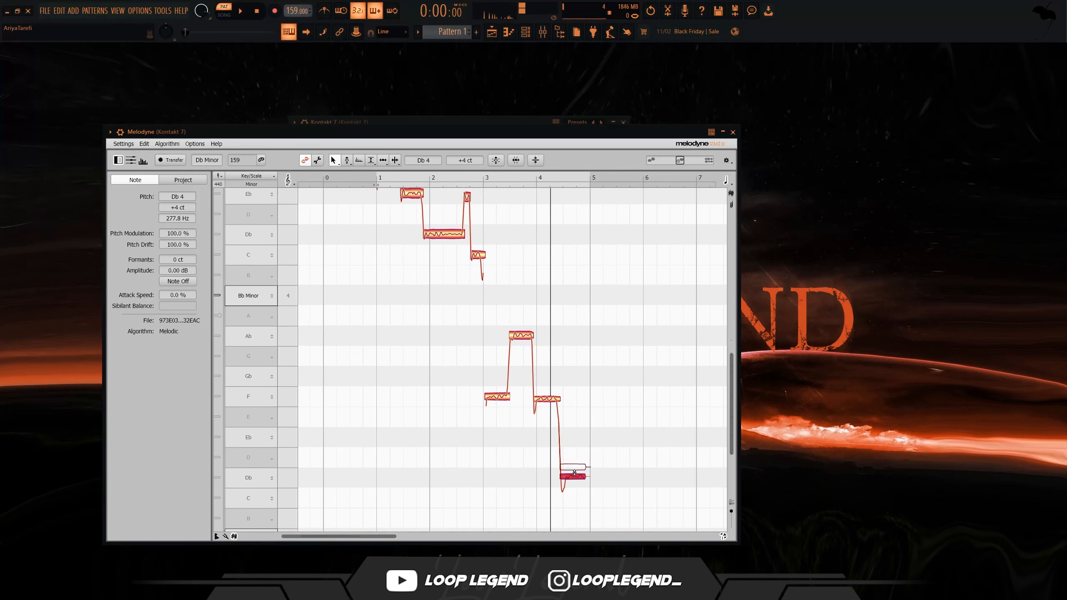
pyautogui.scroll(-4, 569, 484)
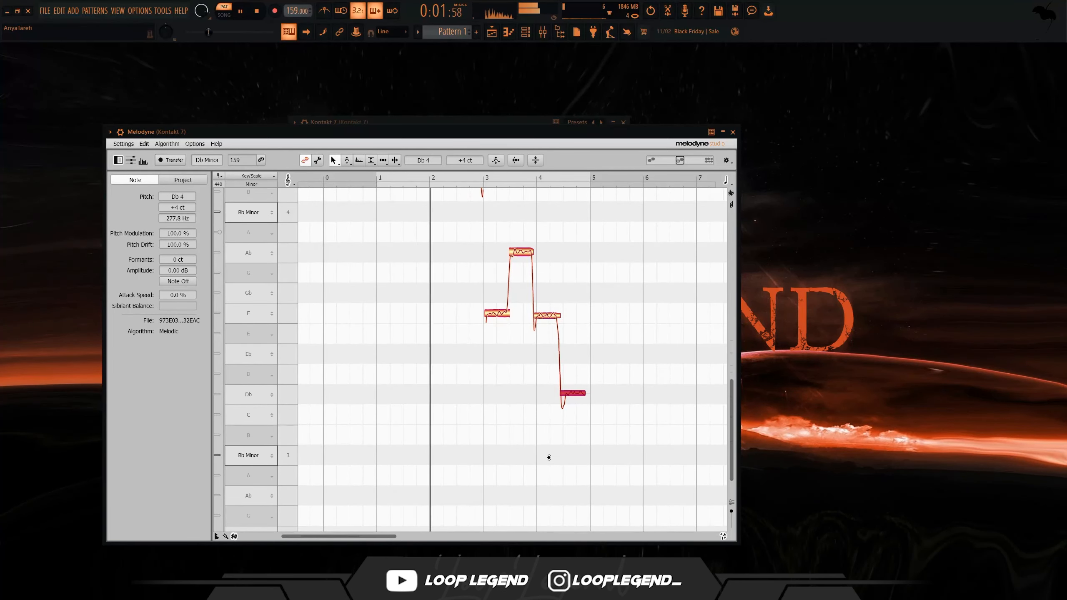
pyautogui.scroll(3, 572, 429)
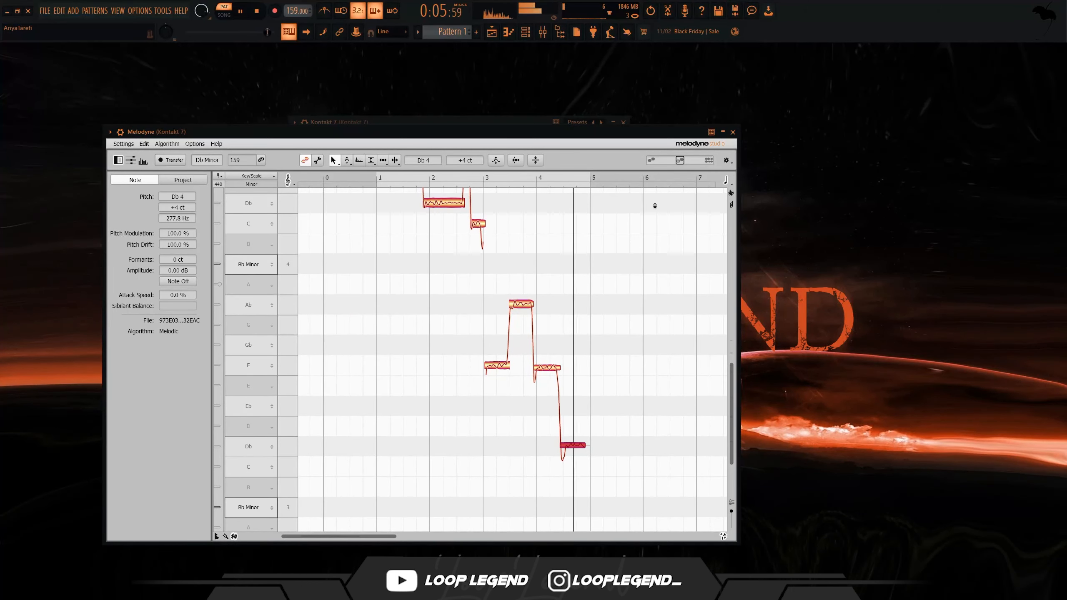
# Close Melodyne and render Pattern 1 to an audio clip in the playlist
pyautogui.click(733, 132)
pyautogui.rightClick(449, 33)
pyautogui.click(513, 191)
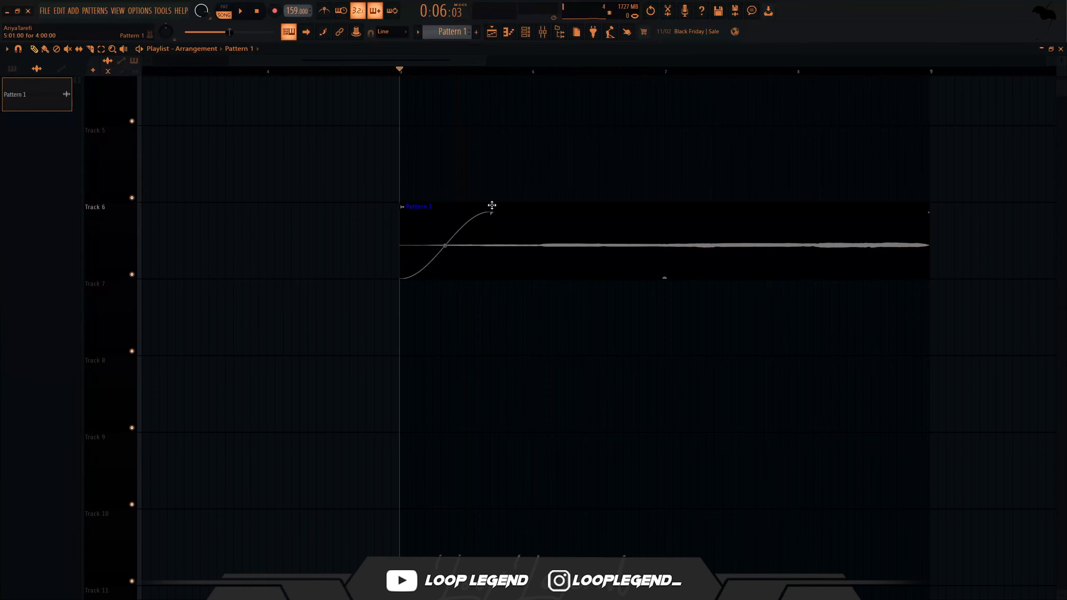
# Adjust the fade-in of the Pattern 1 audio clip to about 0.99 seconds while it plays
pyautogui.press('space')
pyautogui.moveTo(490, 217); pyautogui.dragTo(486, 217)
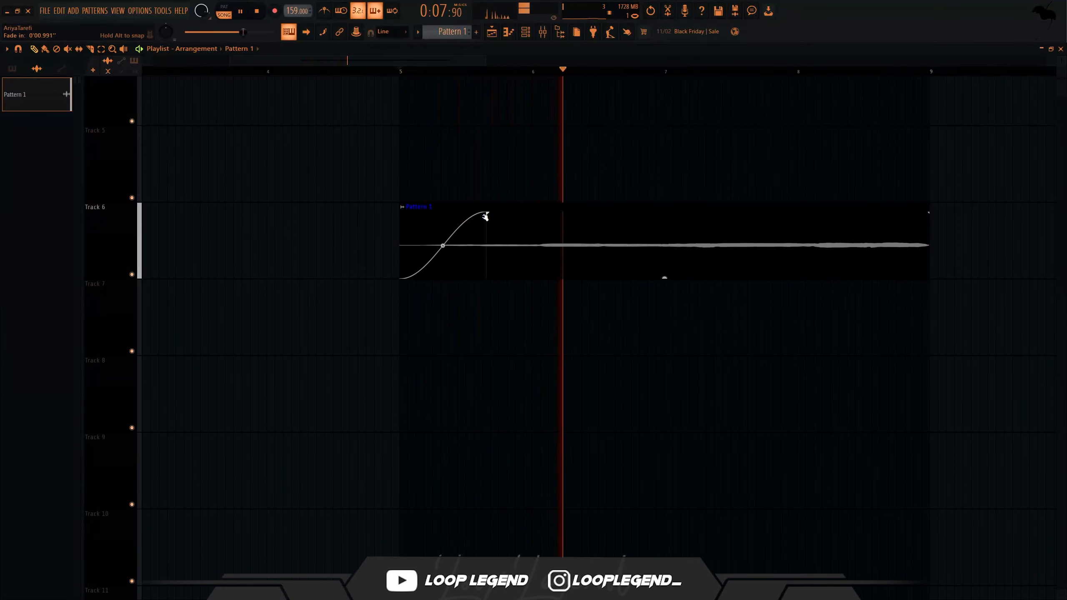
pyautogui.keyDown('ctrl'); pyautogui.scroll(-3, 627, 283); pyautogui.keyUp('ctrl')
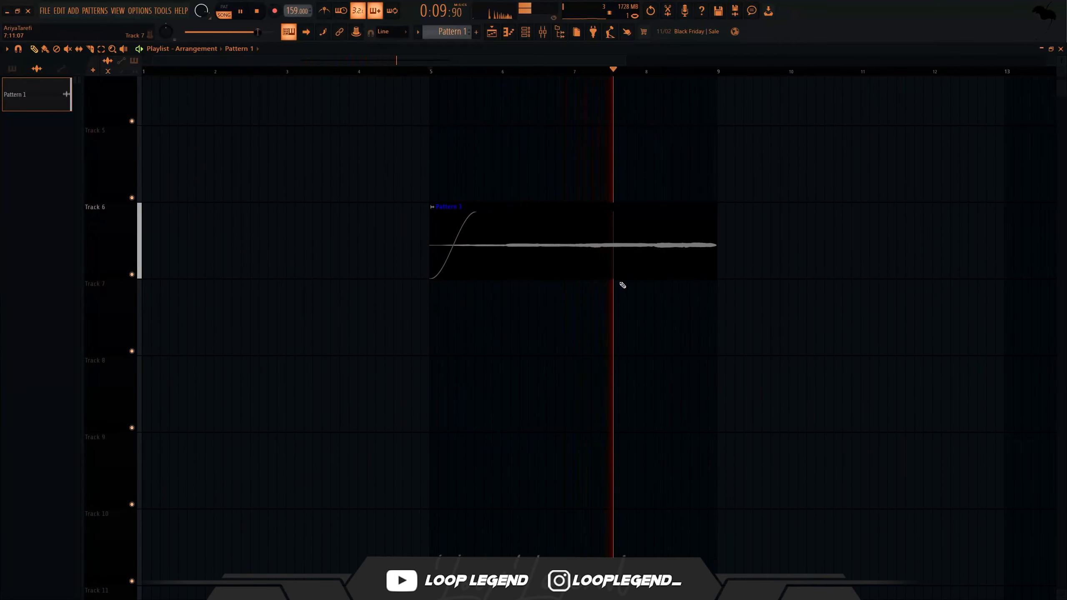
pyautogui.keyDown('ctrl'); pyautogui.scroll(-2, 623, 285); pyautogui.keyUp('ctrl')
pyautogui.moveTo(549, 260); pyautogui.dragTo(178, 291)
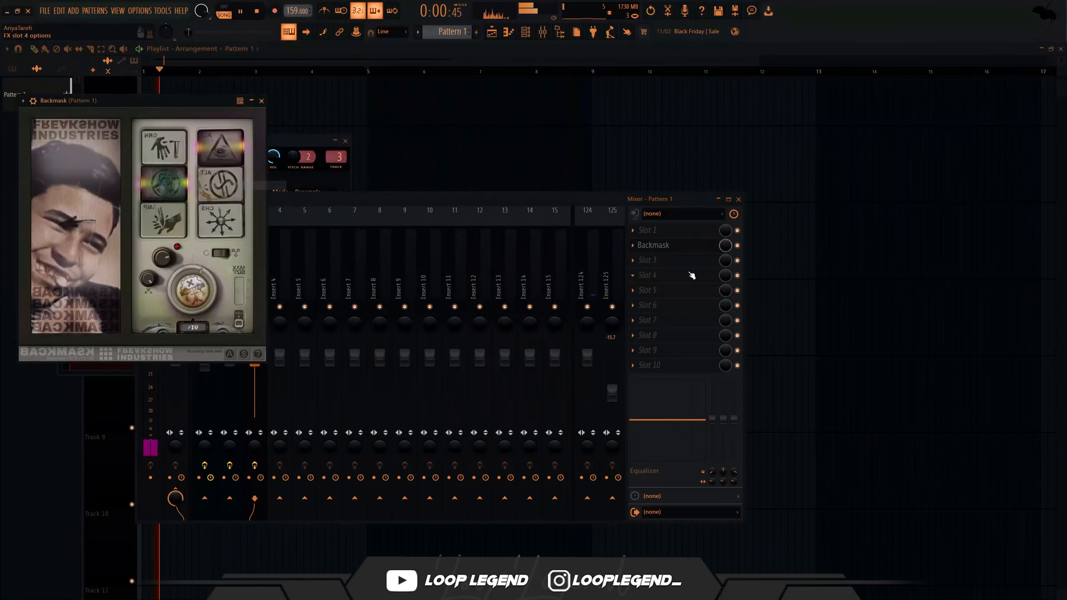
# Load ValhallaSupermassive in slot 4 of the Pattern 1 mixer track with the CirrusMajorSynthEchoes preset
pyautogui.click(691, 274)
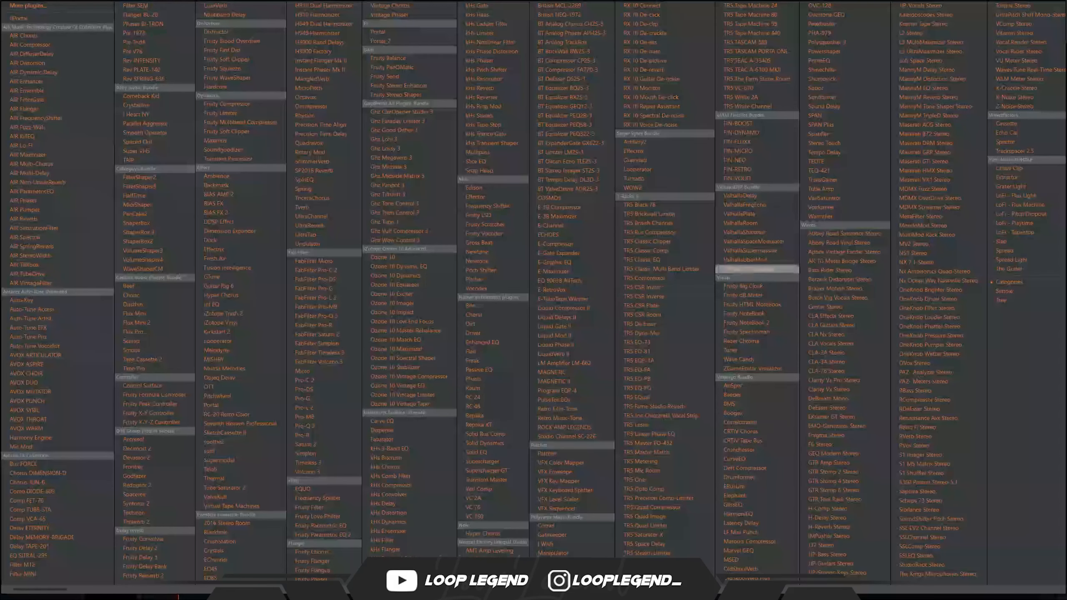
pyautogui.click(768, 253)
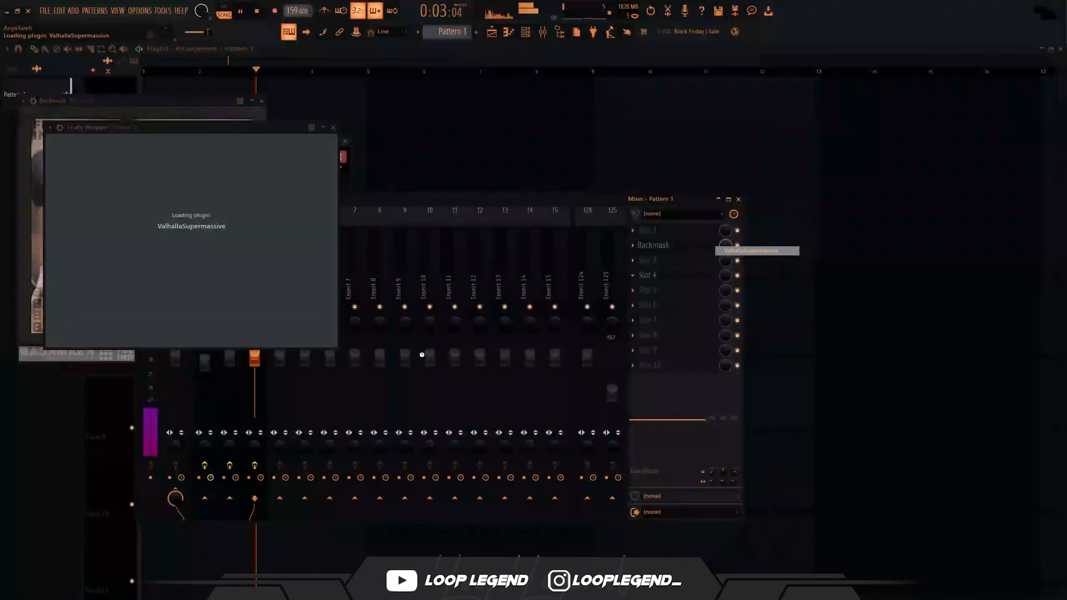
pyautogui.click(370, 319)
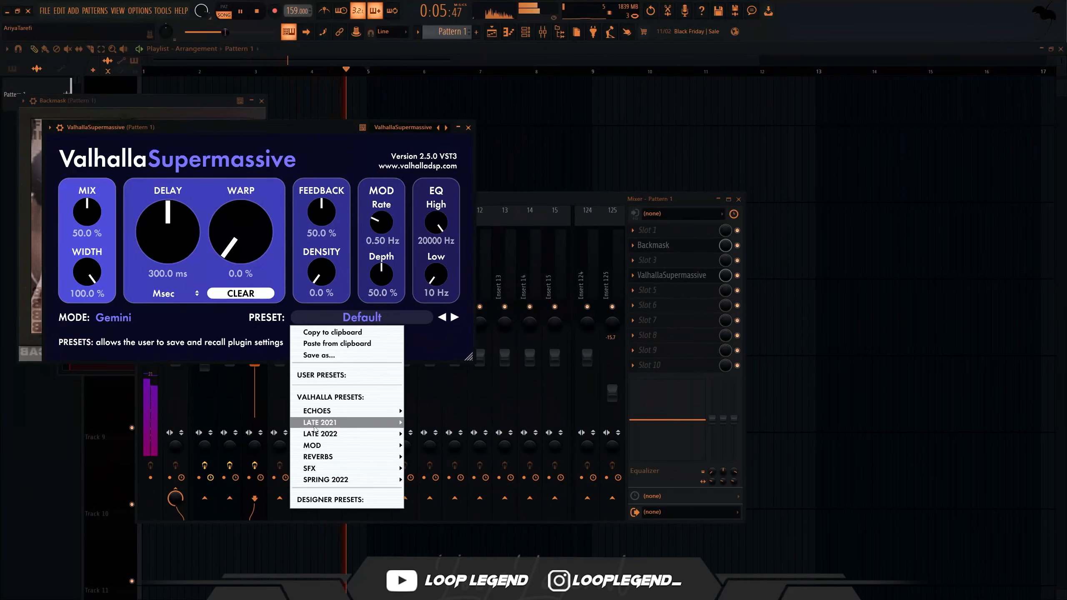
pyautogui.moveTo(327, 410)
pyautogui.moveTo(437, 399)
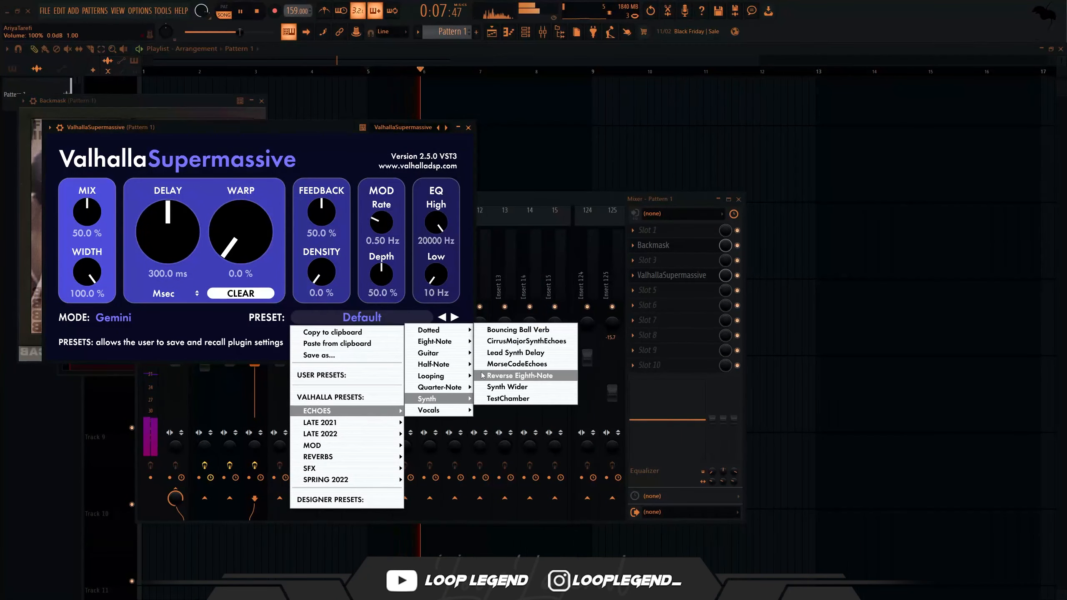
pyautogui.click(496, 341)
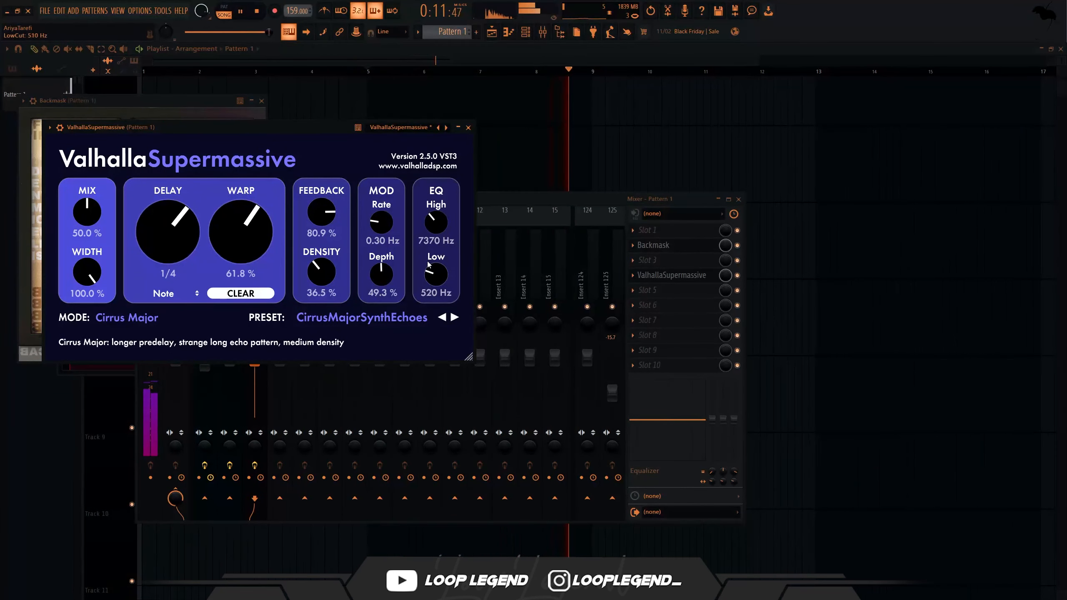
# Tune the low cut and mix of ValhallaSupermassive and move it above Backmask in the effect chain
pyautogui.moveTo(89, 210); pyautogui.dragTo(96, 195)
pyautogui.click(468, 128)
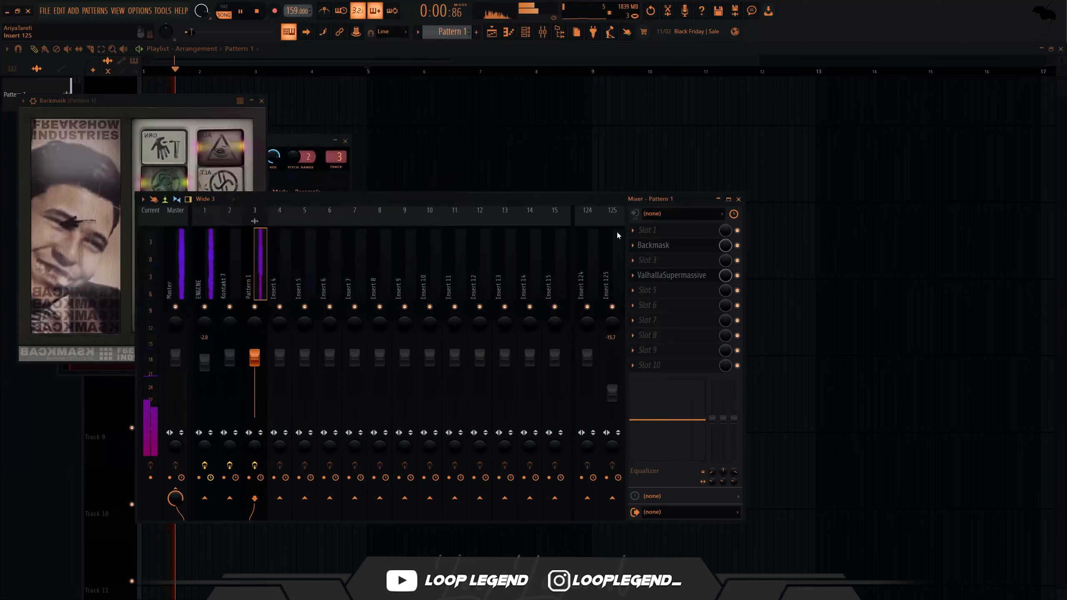
pyautogui.scroll(2, 686, 274)
# Insert Fruity Parametric EQ 2 in slot 4 of the Pattern 1 track with the 01 Low Cut + High Cut preset
pyautogui.click(679, 279)
pyautogui.click(325, 527)
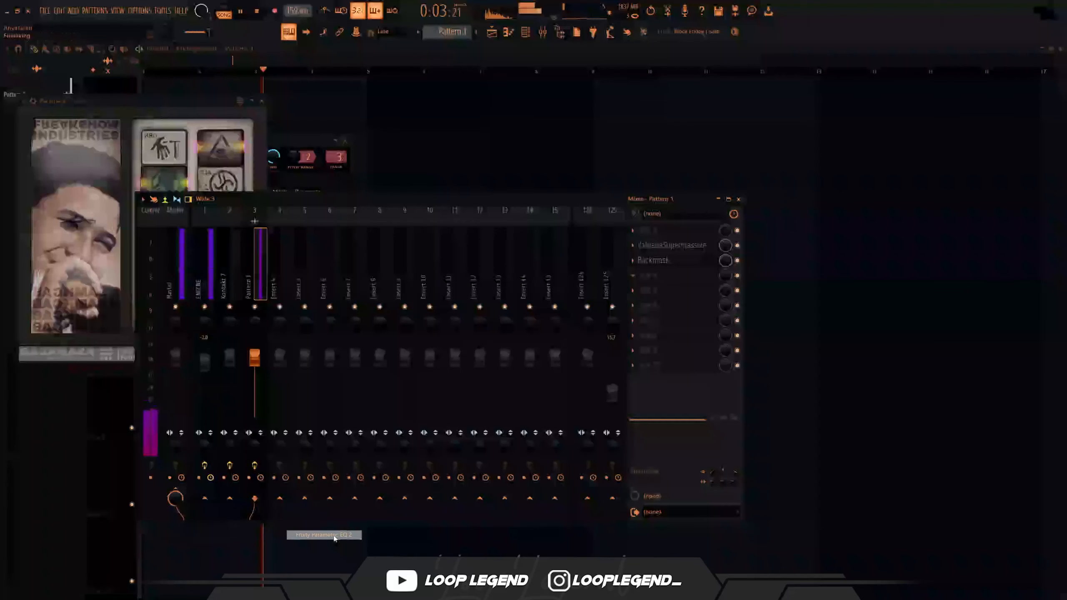
pyautogui.click(361, 113)
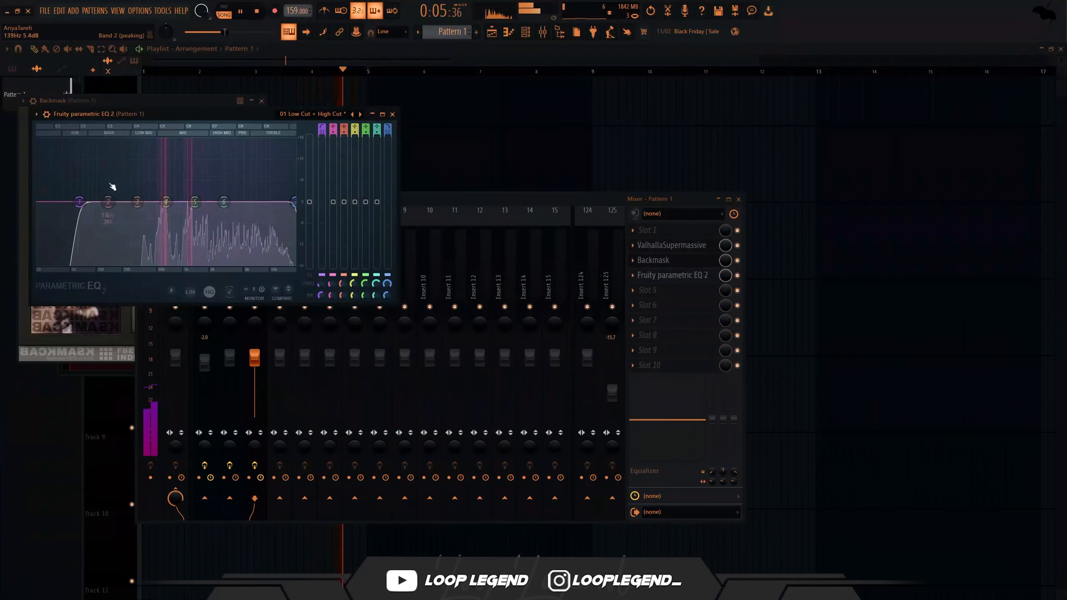
# Raise the low-cut frequency of Fruity Parametric EQ 2 on the Pattern 1 mixer track
pyautogui.moveTo(80, 202); pyautogui.dragTo(144, 202)
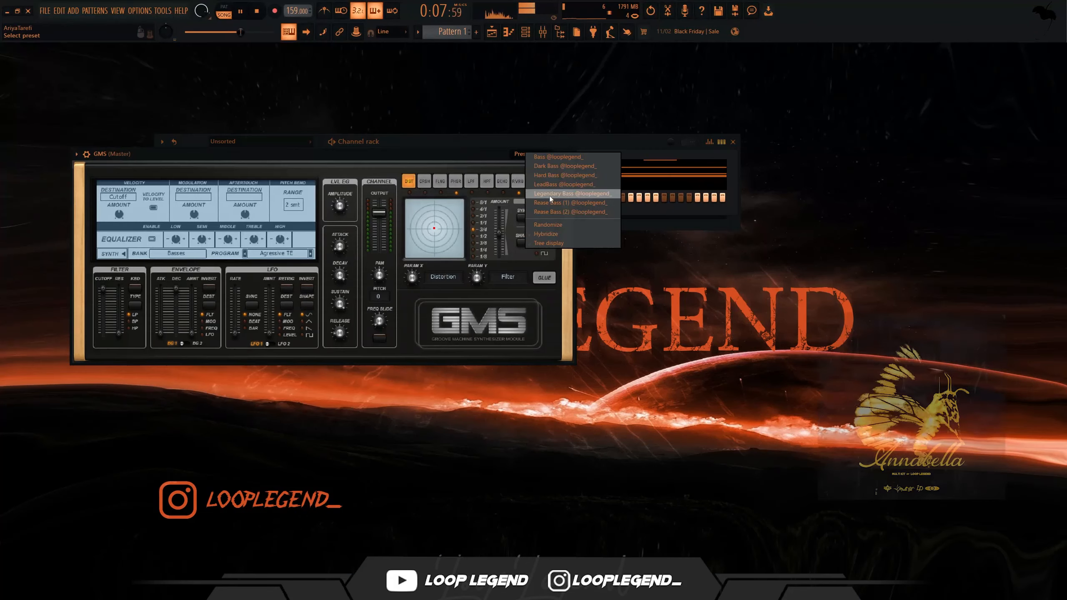
# Step through the GMS bass presets to Rease Bass (1)
pyautogui.click(547, 155)
pyautogui.click(547, 154)
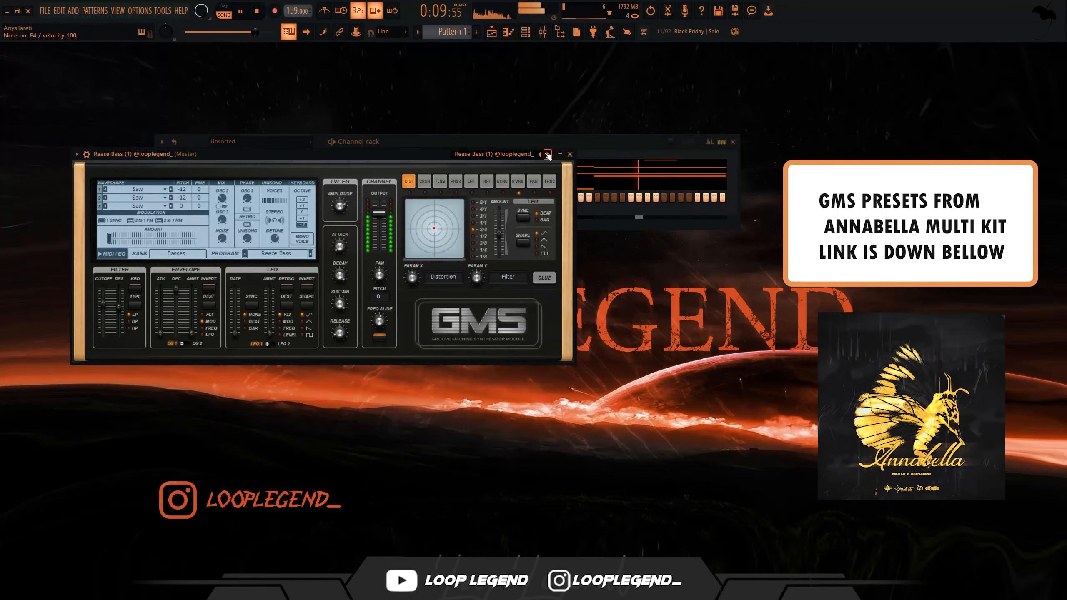
# Place an F#5 slide note at the start of bar 8 above the sustained F5 bass note in Pattern 2
pyautogui.click(518, 35)
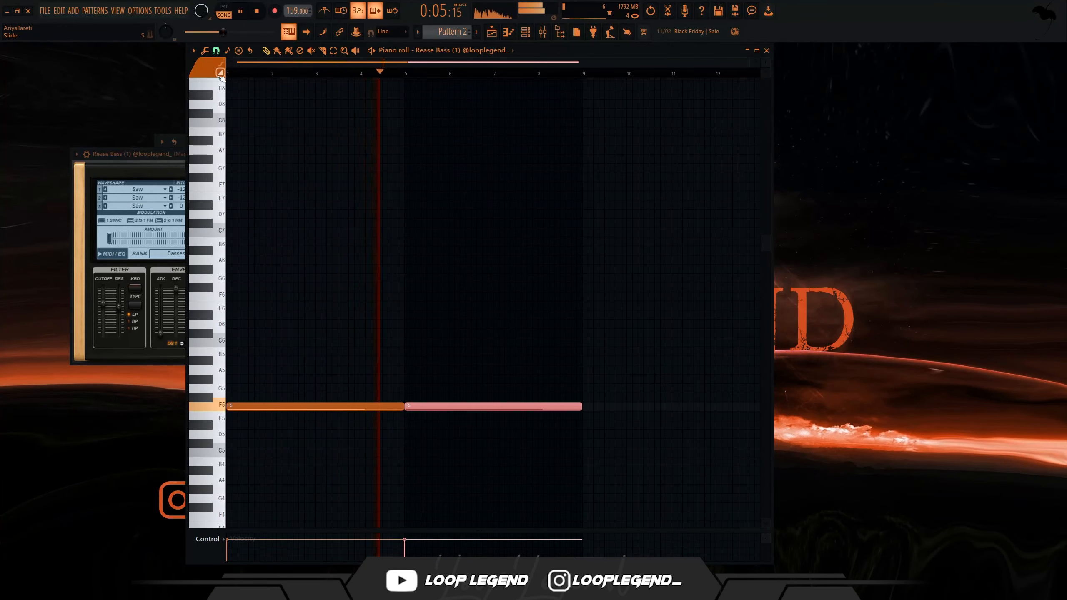
pyautogui.scroll(4, 659, 390)
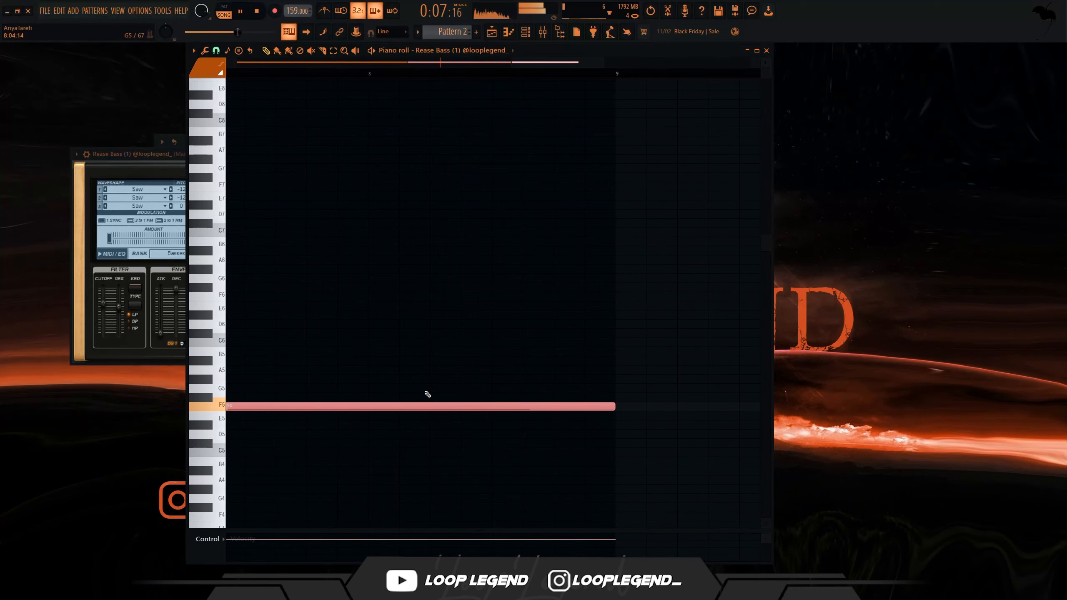
pyautogui.moveTo(437, 389); pyautogui.dragTo(407, 403)
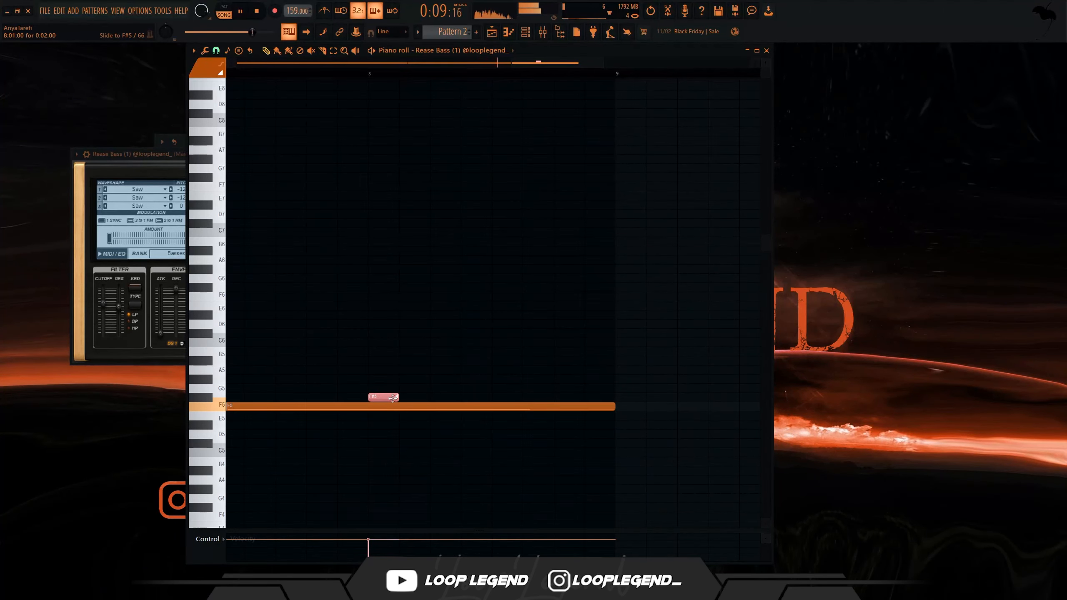
pyautogui.scroll(-4, 412, 430)
pyautogui.scroll(-3, 417, 426)
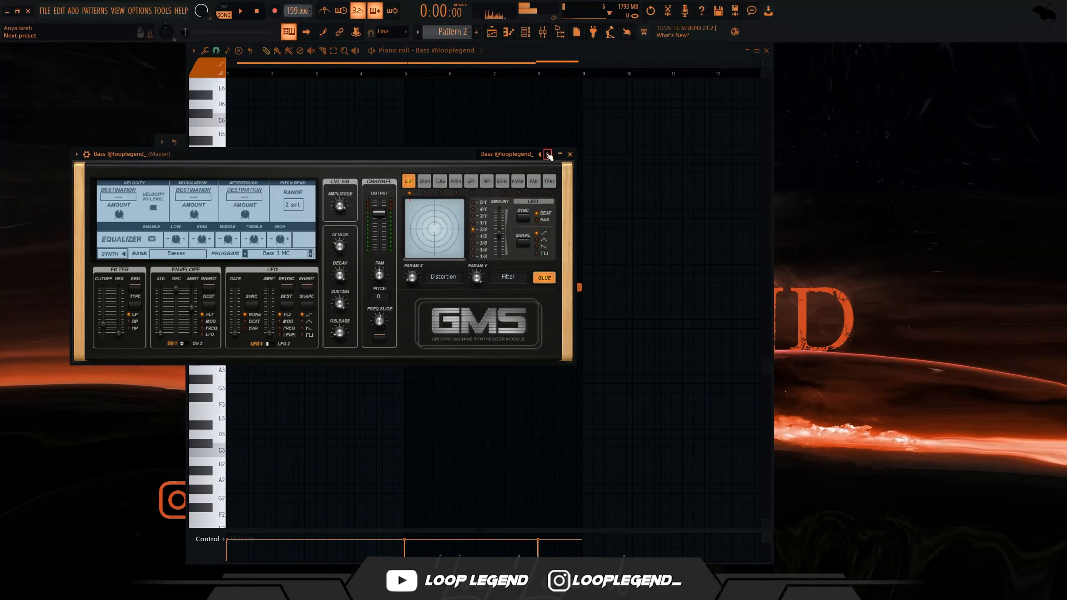
# Switch GMS to the Dark Bass preset and transpose the bass notes down two octaves to F2 and F#2
pyautogui.click(548, 154)
pyautogui.press('space')
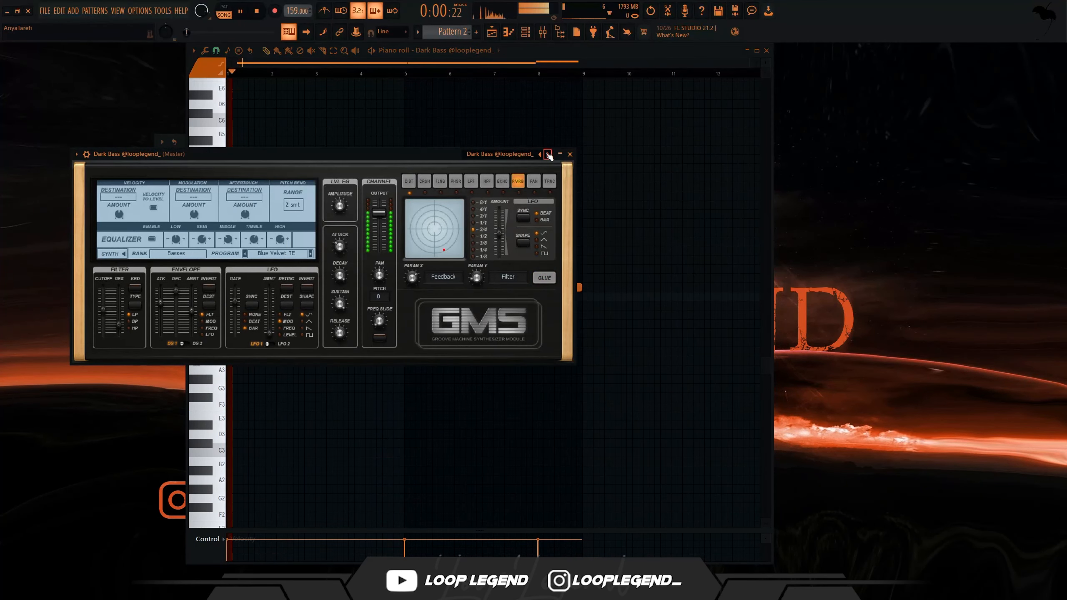
pyautogui.rightClick(635, 168)
pyautogui.hotkey('ctrl', 'Down')
pyautogui.press('space')
pyautogui.hotkey('ctrl', 'Down')
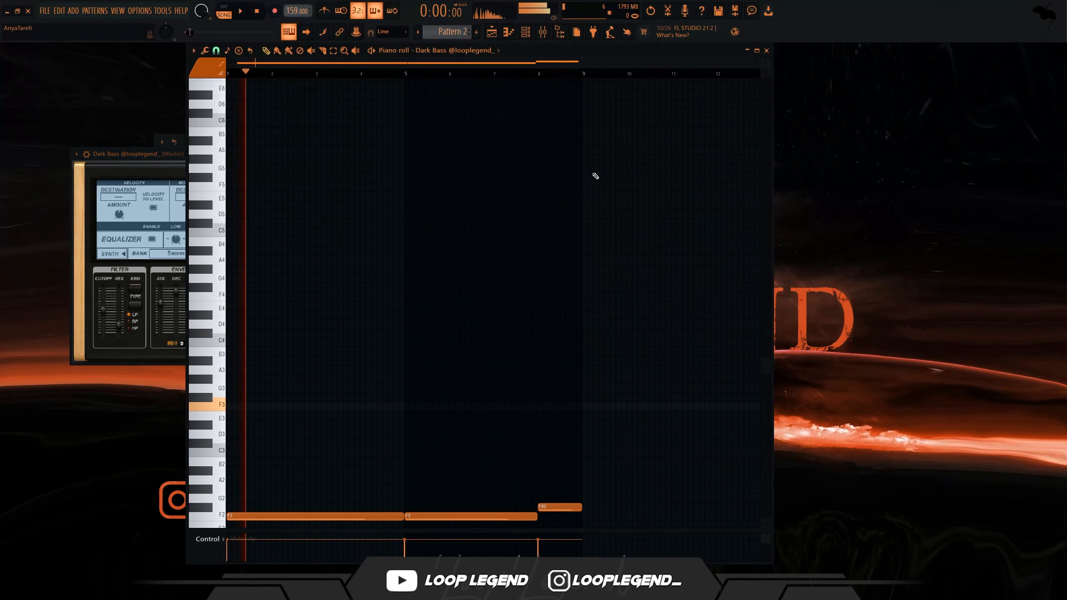
pyautogui.press('space')
pyautogui.press('space')
pyautogui.scroll(-3, 516, 203)
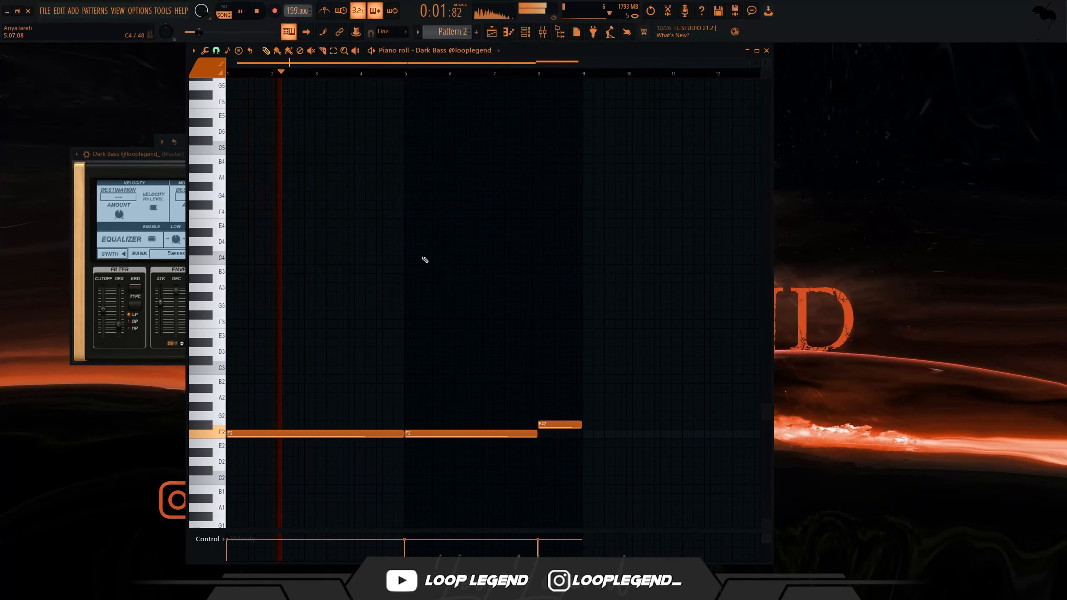
# Route Dark Bass to mixer track 4 at -4.4 dB and compare the master level with that track muted and unmuted
pyautogui.press('F6')
pyautogui.press('F9')
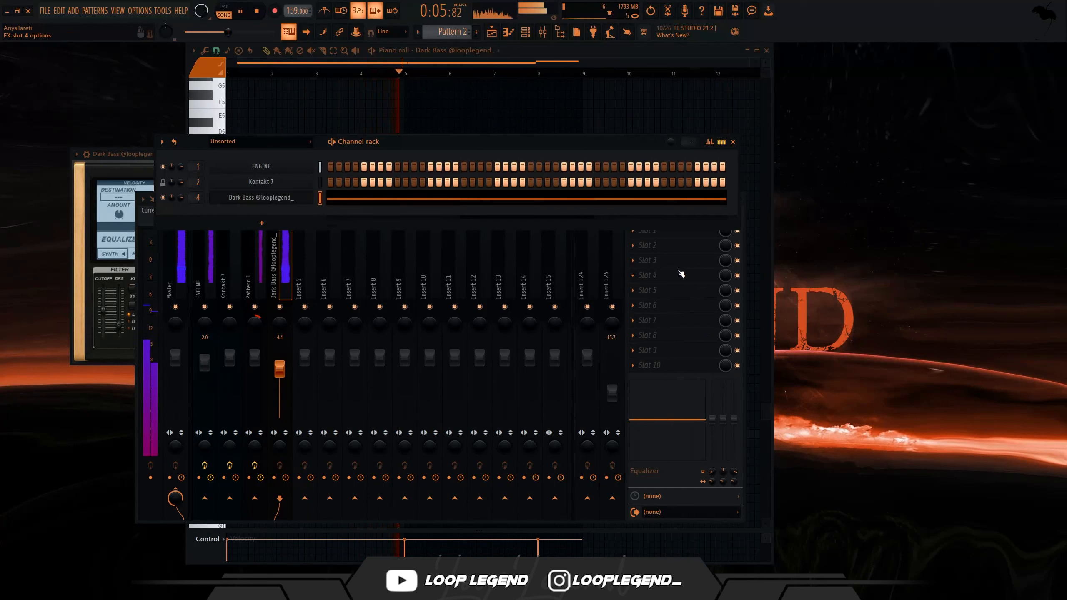
pyautogui.click(281, 307)
pyautogui.click(176, 273)
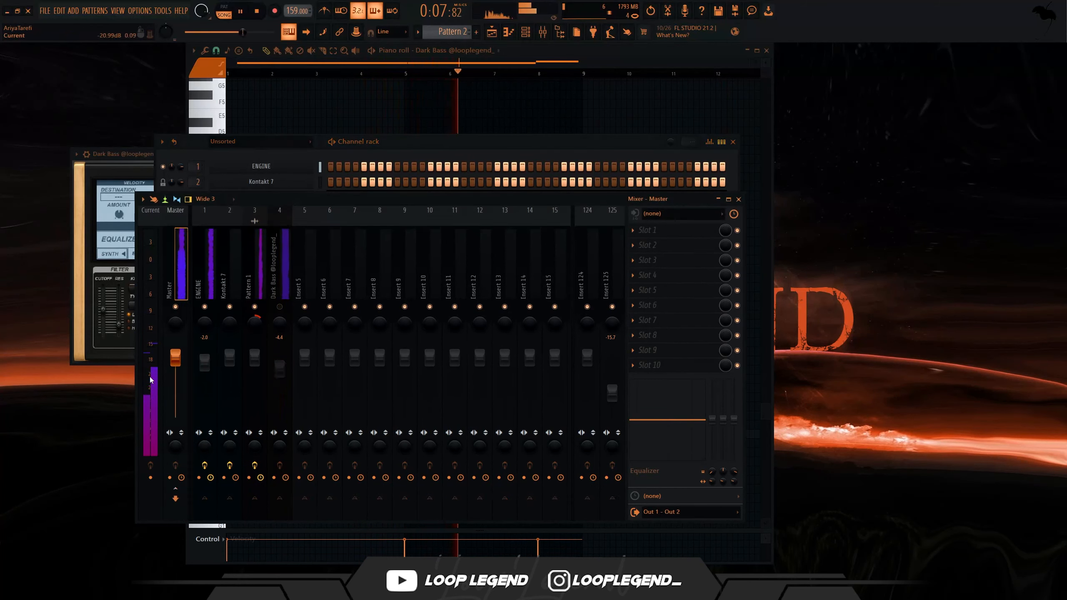
pyautogui.click(279, 307)
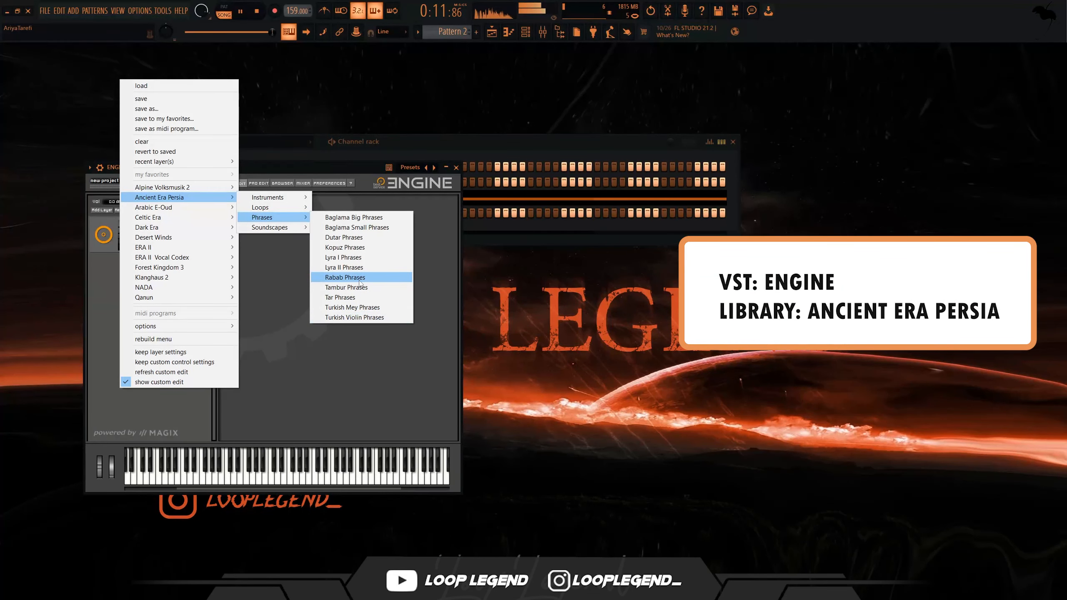
# Load Dutar Phrases from Ancient Era Persia in ENGINE #2 and extend a G#3 trigger note to about eight bars
pyautogui.click(349, 237)
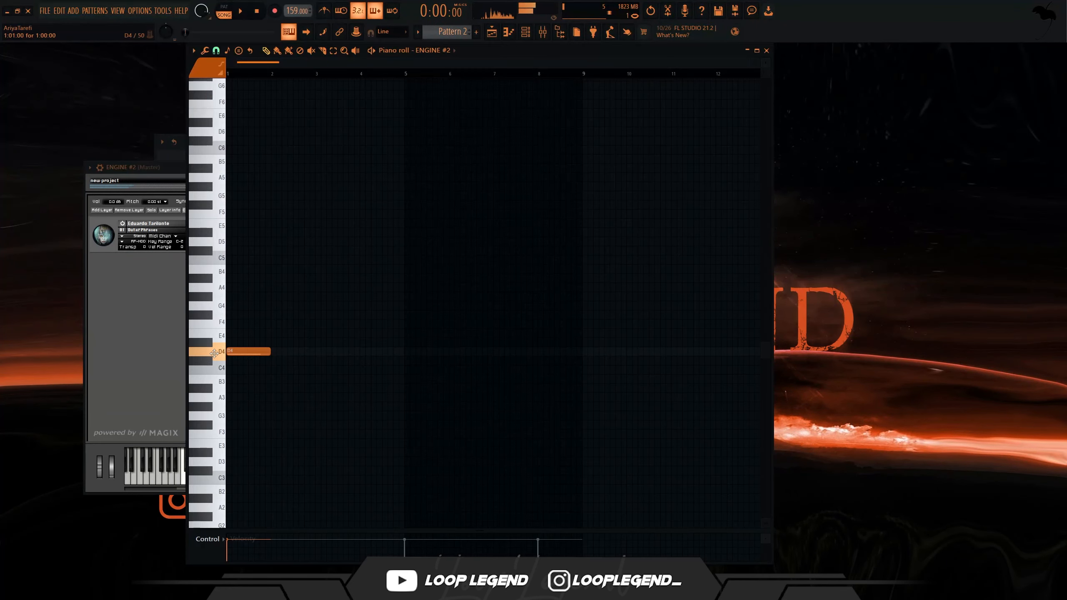
pyautogui.moveTo(214, 354); pyautogui.dragTo(199, 404)
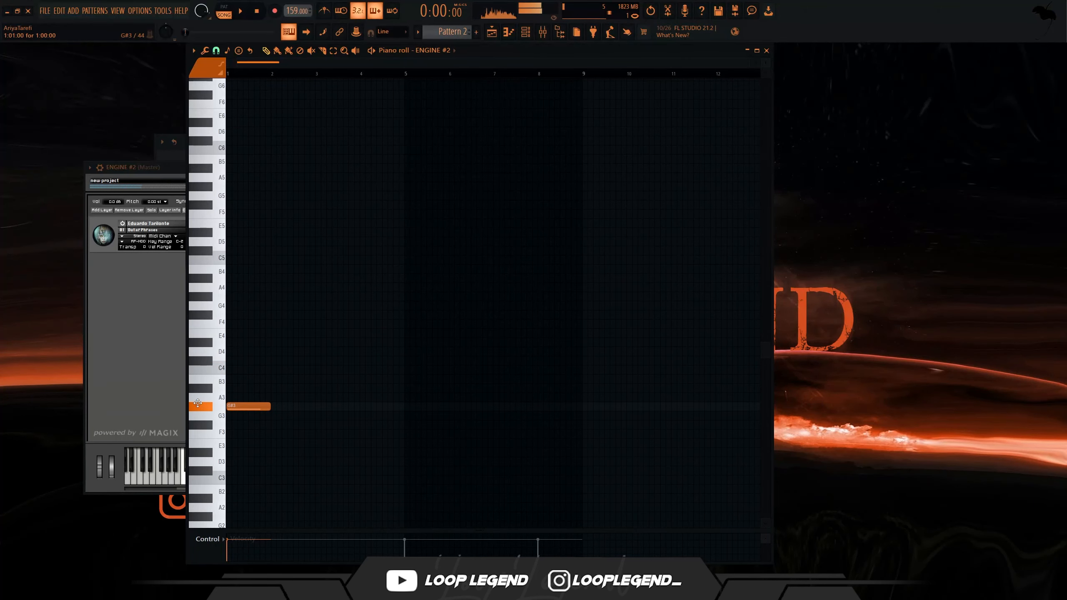
pyautogui.moveTo(270, 406); pyautogui.dragTo(572, 390)
pyautogui.press('F7')
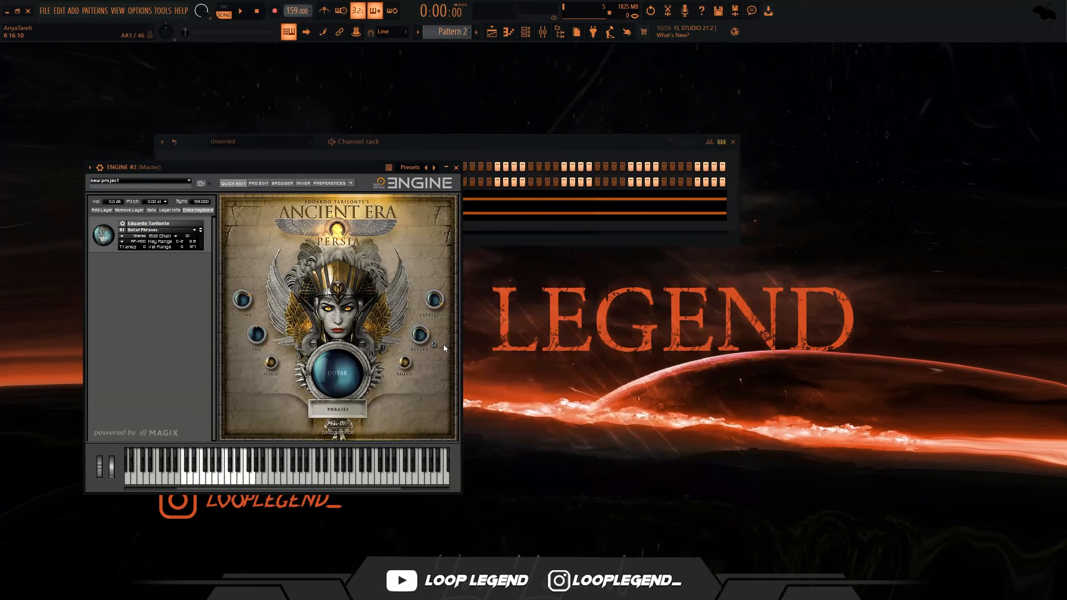
# Load Melodyne in slot 2 of the ENGINE #2 mixer track and transfer the dutar phrase into it
pyautogui.press('F6')
pyautogui.press('F9')
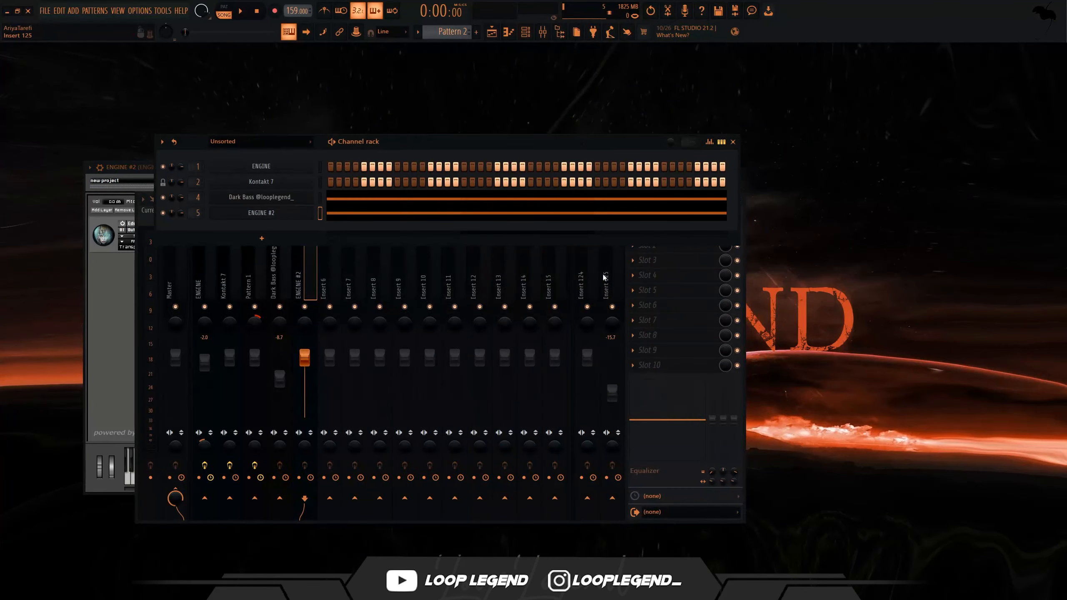
pyautogui.click(676, 256)
pyautogui.click(223, 352)
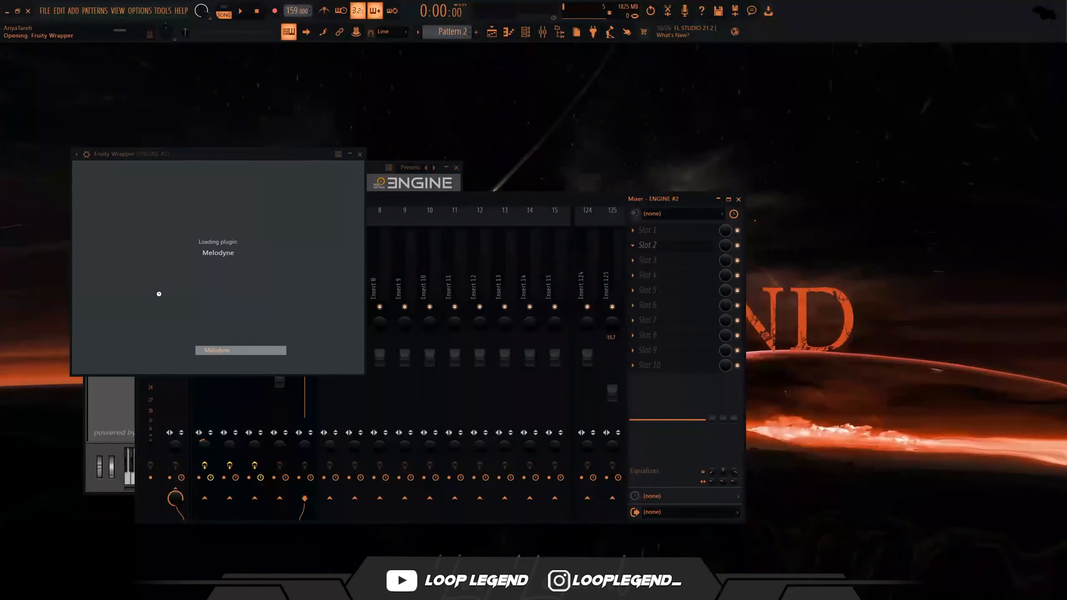
pyautogui.click(135, 184)
pyautogui.press('space')
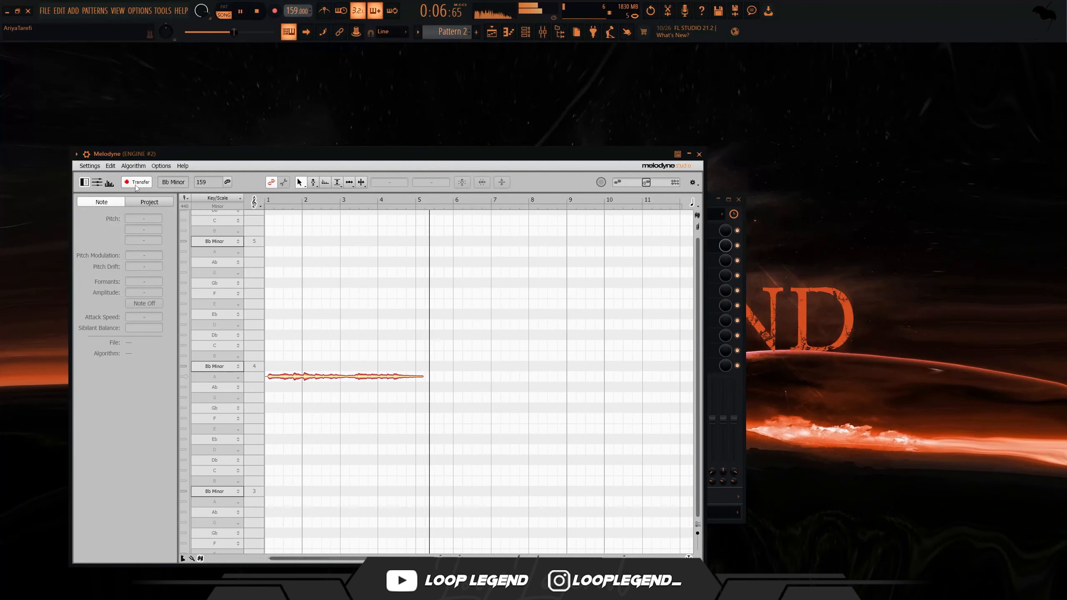
# Select the G4 blobs of the dutar phrase in Melodyne, lower them to F4 and play the result
pyautogui.click(429, 478)
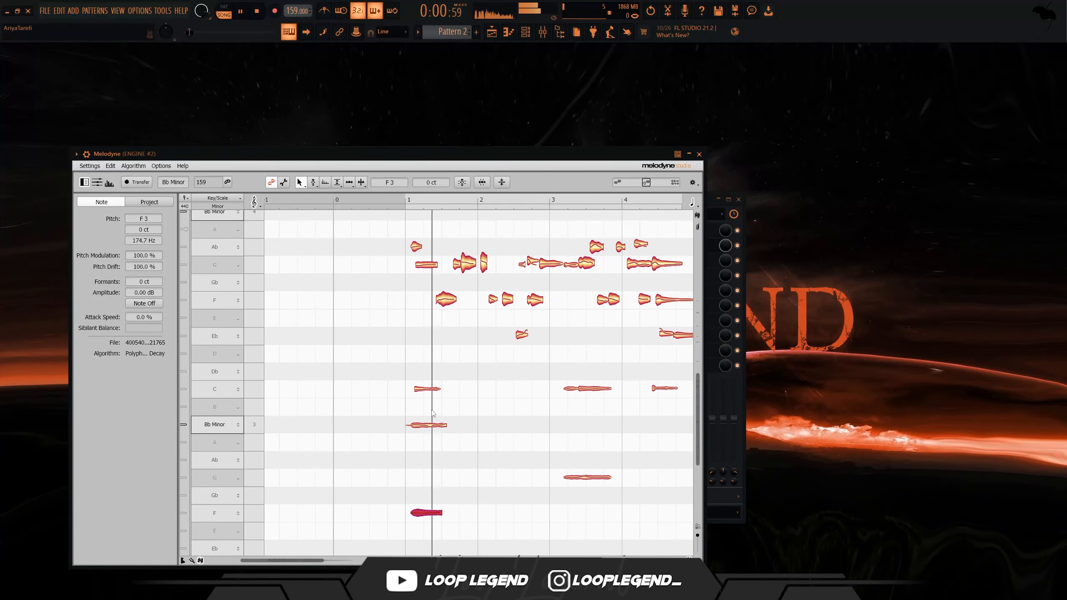
pyautogui.scroll(3, 426, 456)
pyautogui.press('space')
pyautogui.scroll(2, 441, 432)
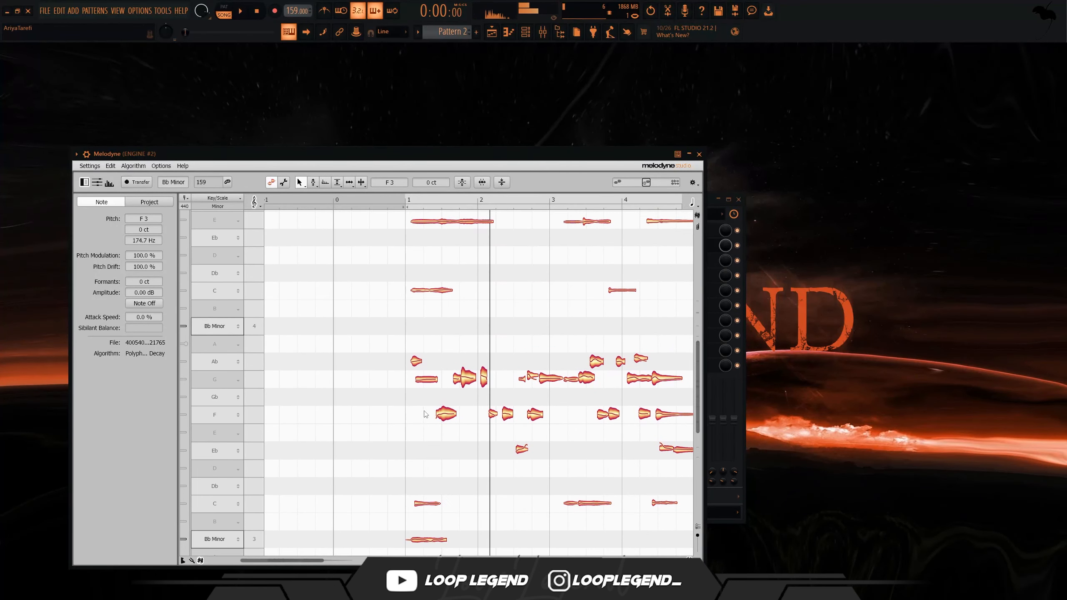
pyautogui.moveTo(422, 383); pyautogui.dragTo(494, 378)
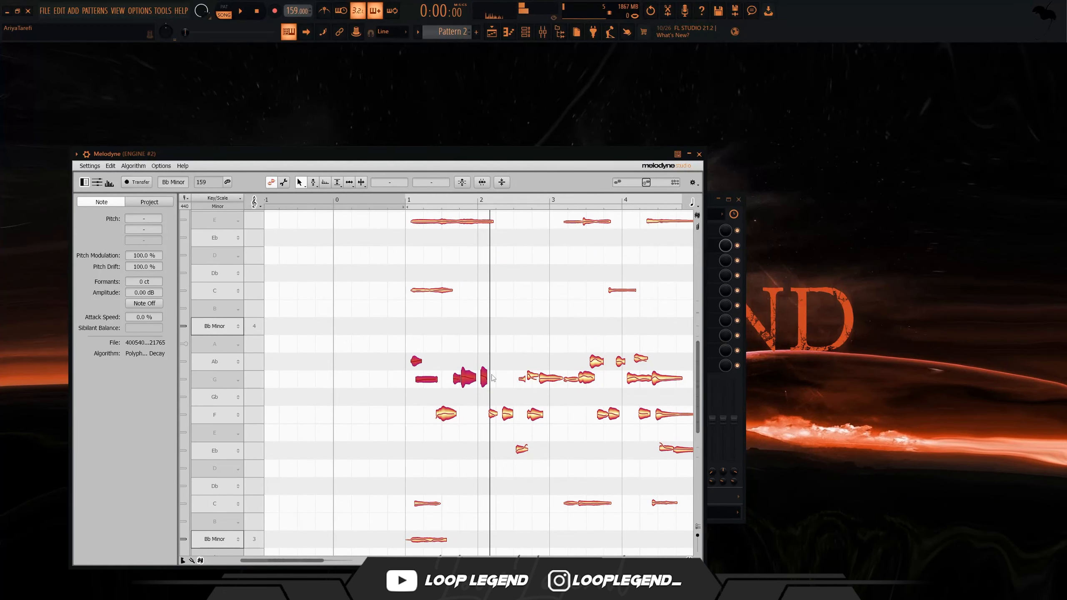
pyautogui.click(415, 402)
pyautogui.scroll(-5, 400, 389)
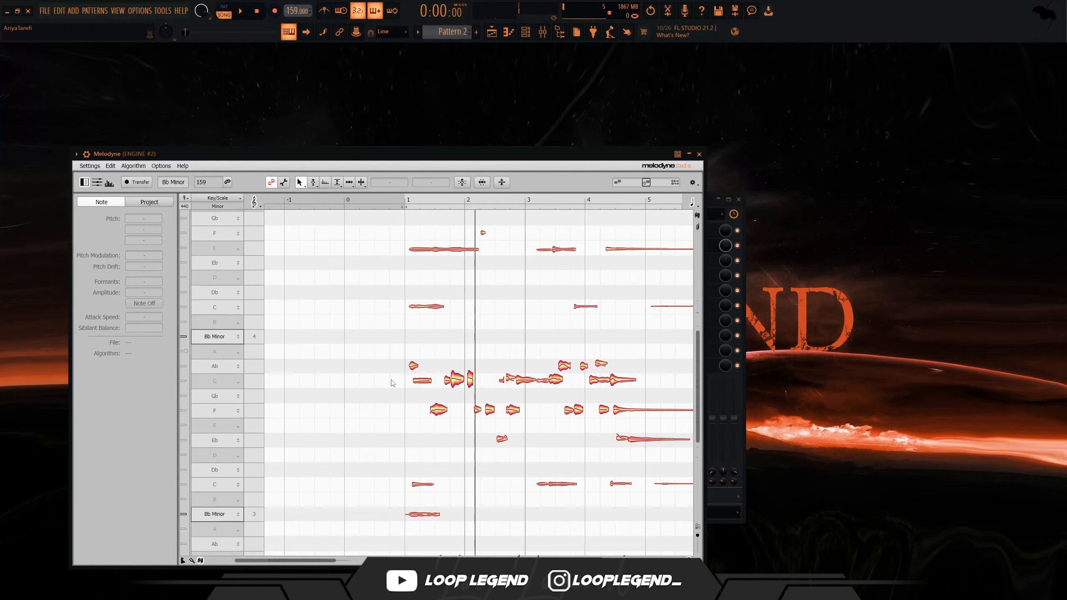
pyautogui.moveTo(613, 371); pyautogui.dragTo(452, 398)
pyautogui.press('space')
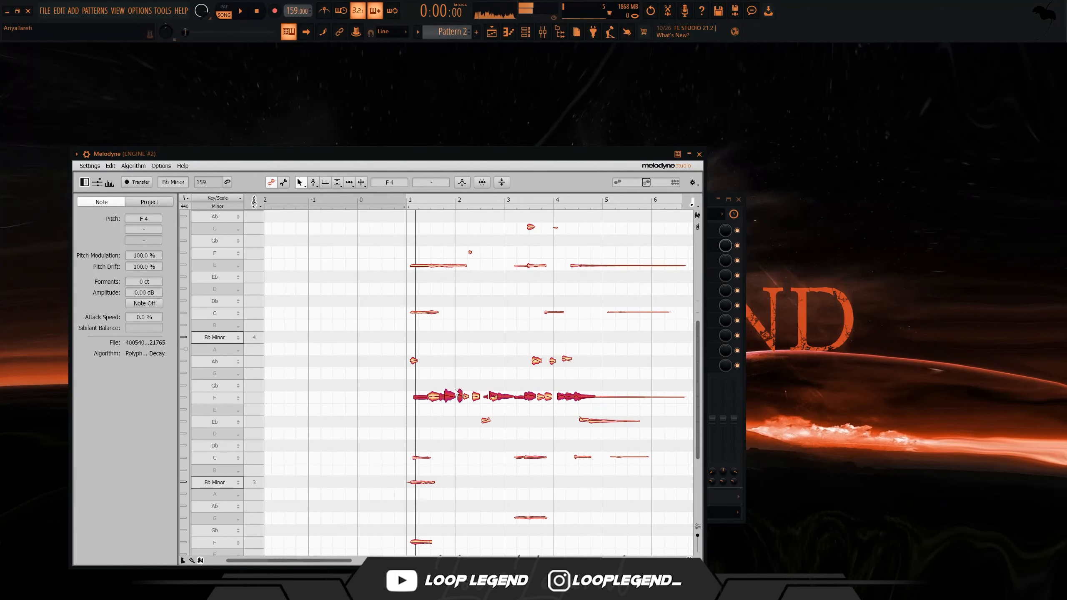
# Lower the two E5 blobs in bars 1 and 3 of the dutar phrase to Eb5 and play the result
pyautogui.scroll(1, 452, 387)
pyautogui.scroll(1, 451, 389)
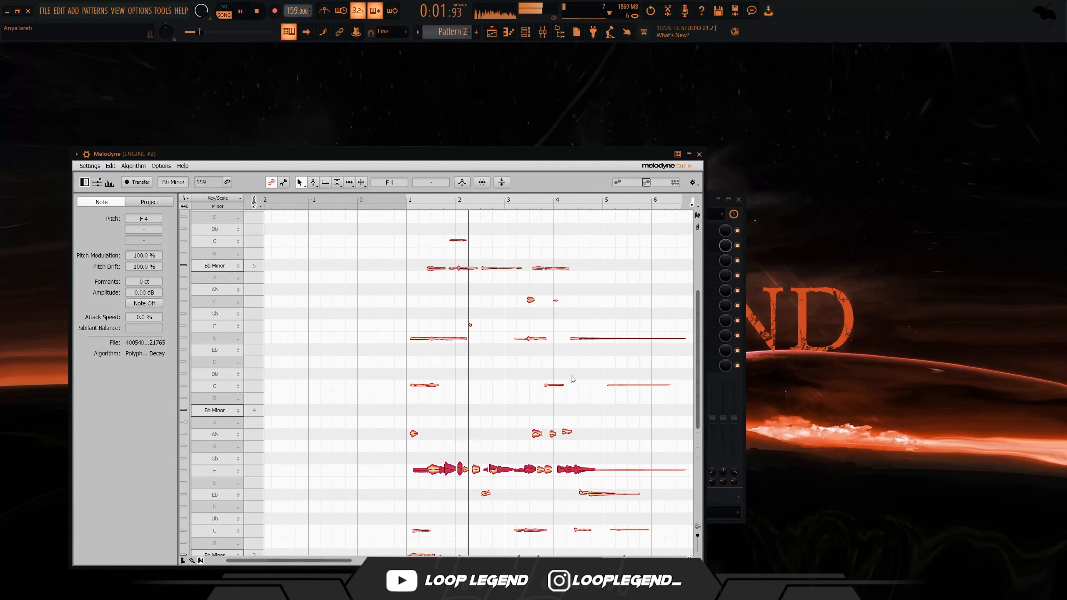
pyautogui.scroll(1, 562, 365)
pyautogui.press('space')
pyautogui.scroll(-1, 378, 370)
pyautogui.moveTo(374, 362); pyautogui.dragTo(498, 349)
pyautogui.scroll(1, 441, 349)
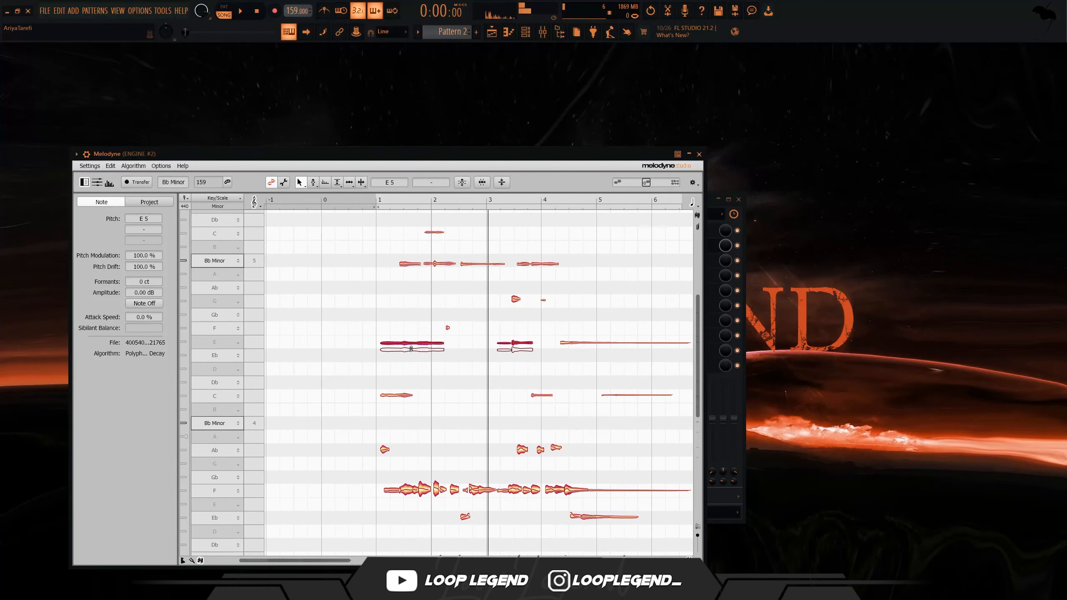
pyautogui.moveTo(411, 349); pyautogui.dragTo(411, 356)
pyautogui.press('space')
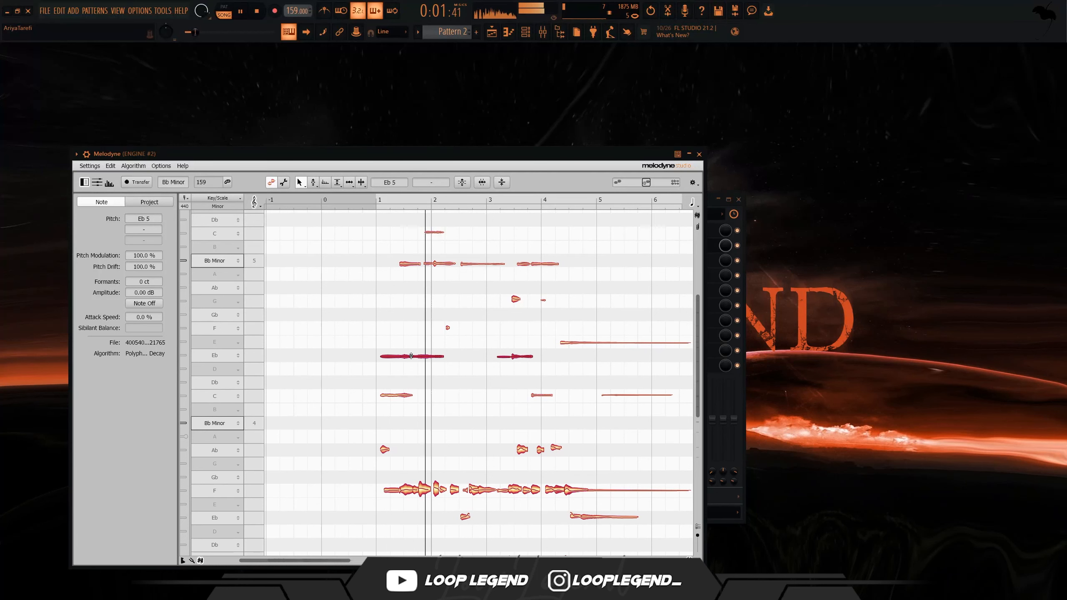
# Lower the two short G5 blobs in bars 3 and 4 of the dutar phrase to F5
pyautogui.scroll(1, 445, 374)
pyautogui.click(567, 320)
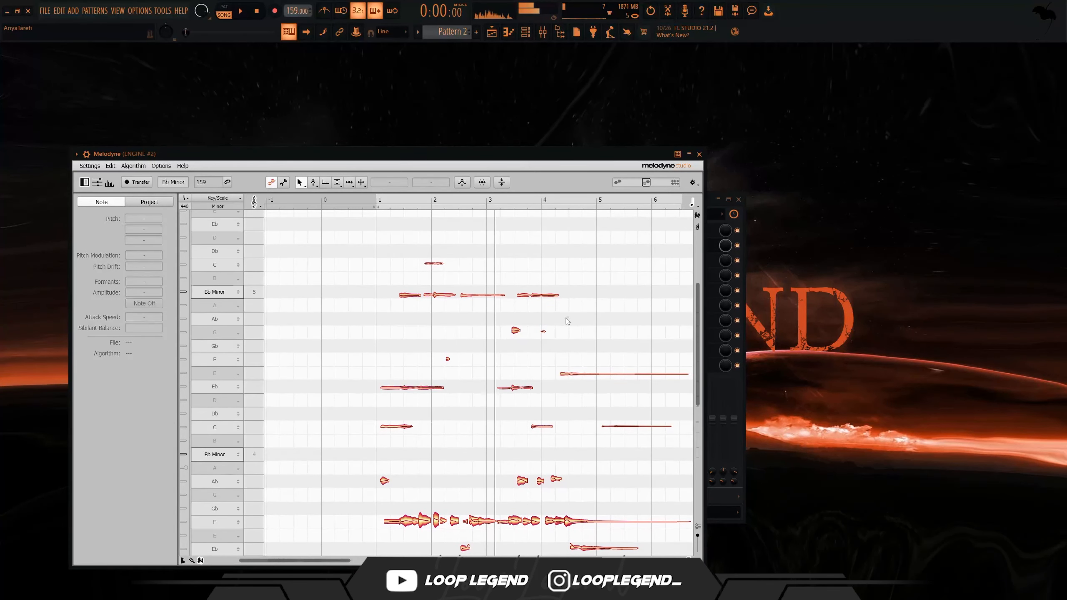
pyautogui.click(516, 332)
pyautogui.scroll(1, 429, 328)
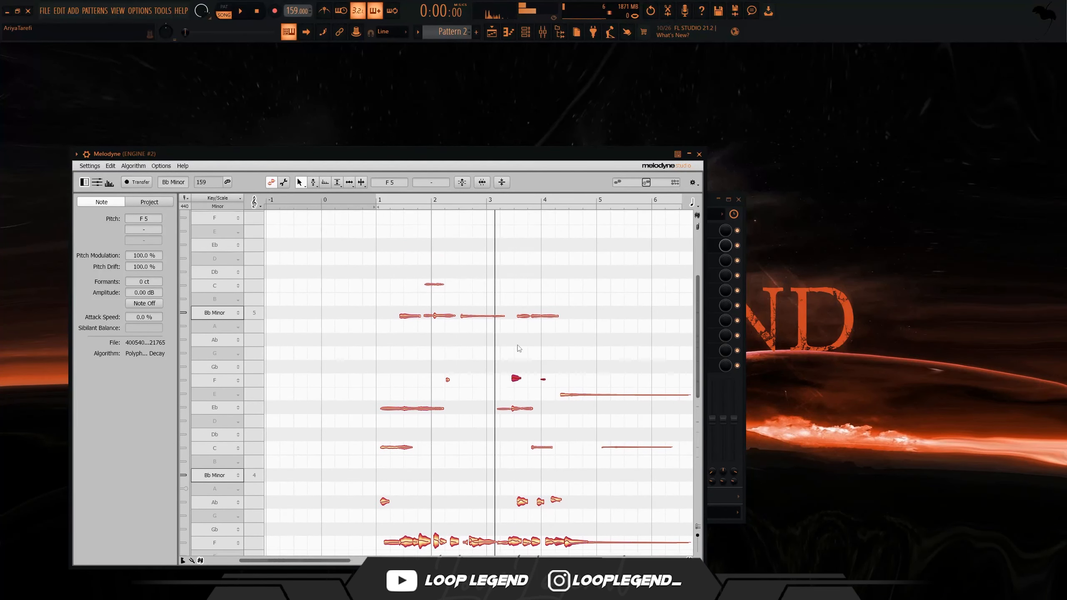
# Raise the long E5 blob that starts in bar 4 of the dutar phrase to F5
pyautogui.scroll(-5, 417, 318)
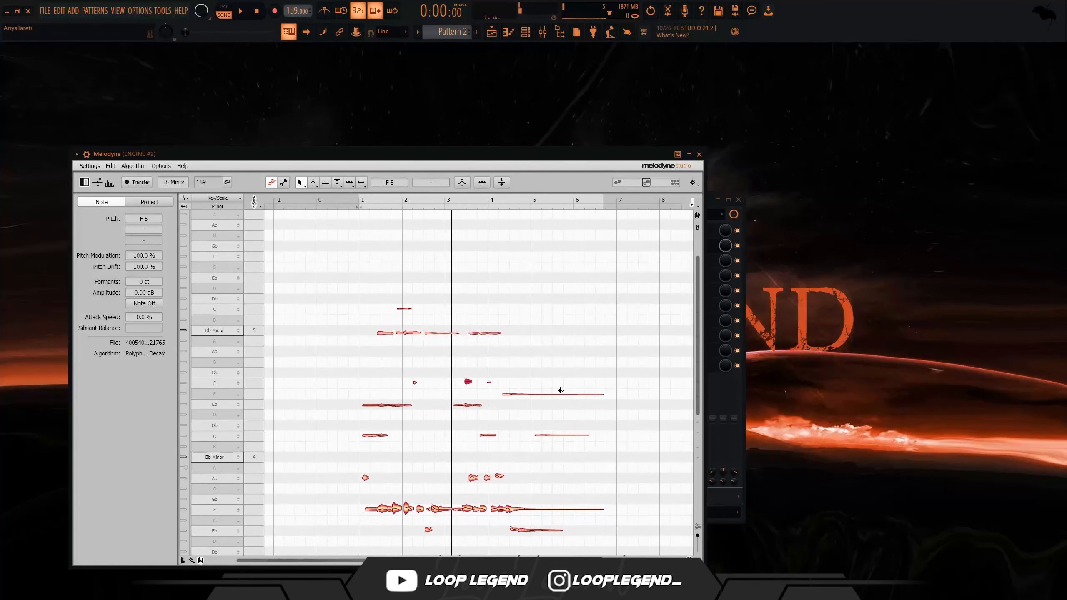
pyautogui.moveTo(542, 396); pyautogui.dragTo(542, 385)
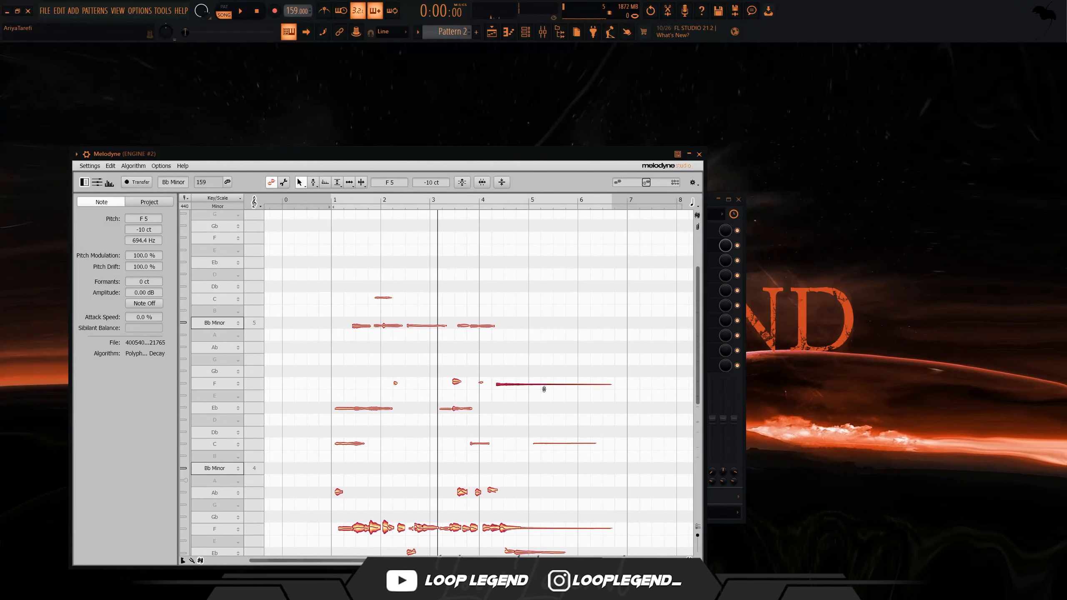
pyautogui.scroll(-5, 491, 411)
pyautogui.scroll(-1, 504, 427)
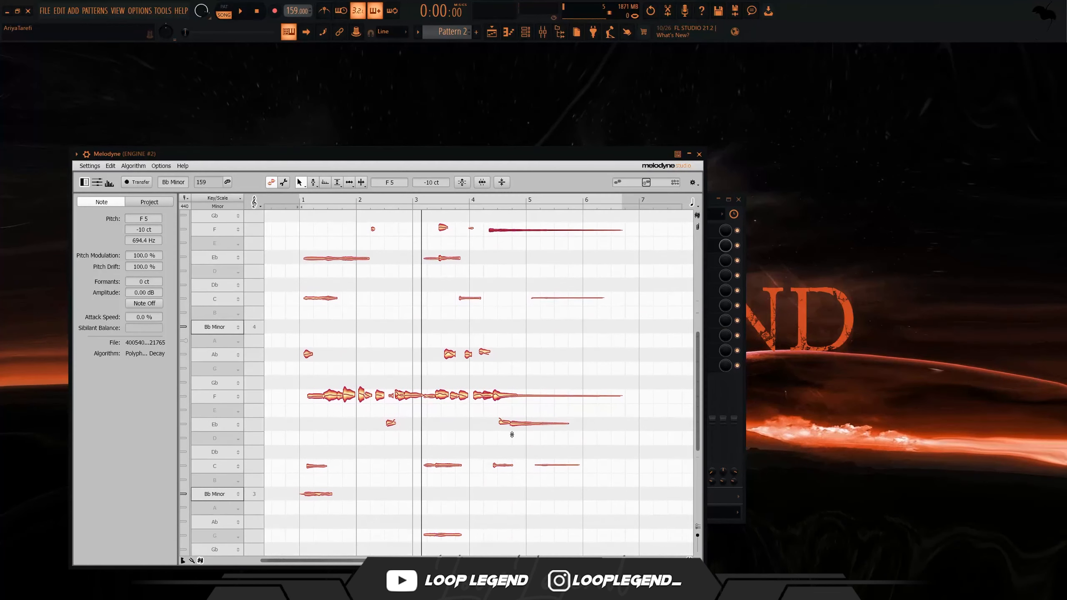
pyautogui.scroll(-2, 508, 430)
pyautogui.scroll(-1, 509, 430)
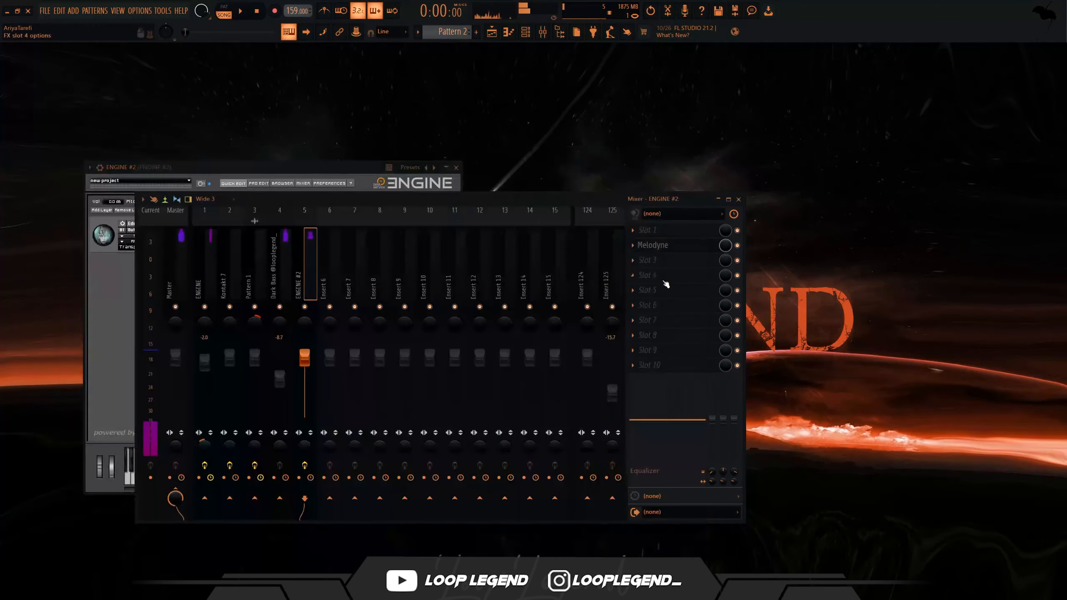
# Insert ValhallaVintageVerb in slot 4 of the ENGINE #2 track with 23.8% mix, 10140 Hz high cut and 240 Hz low cut, and reduce its predelay
pyautogui.click(664, 286)
pyautogui.click(764, 272)
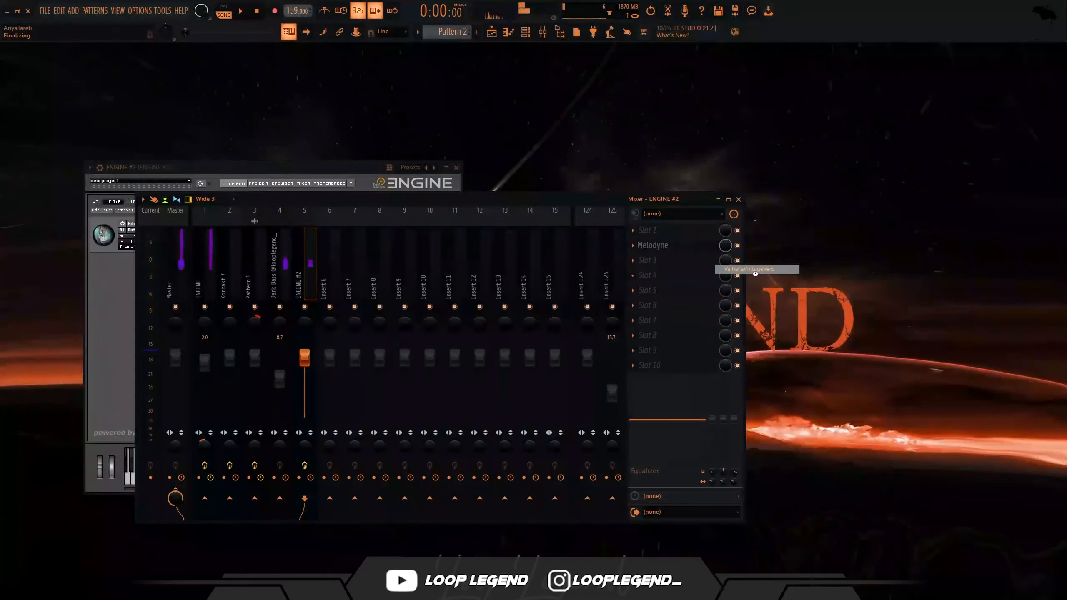
pyautogui.moveTo(135, 267); pyautogui.dragTo(140, 366)
pyautogui.press('space')
pyautogui.moveTo(549, 338); pyautogui.dragTo(540, 267)
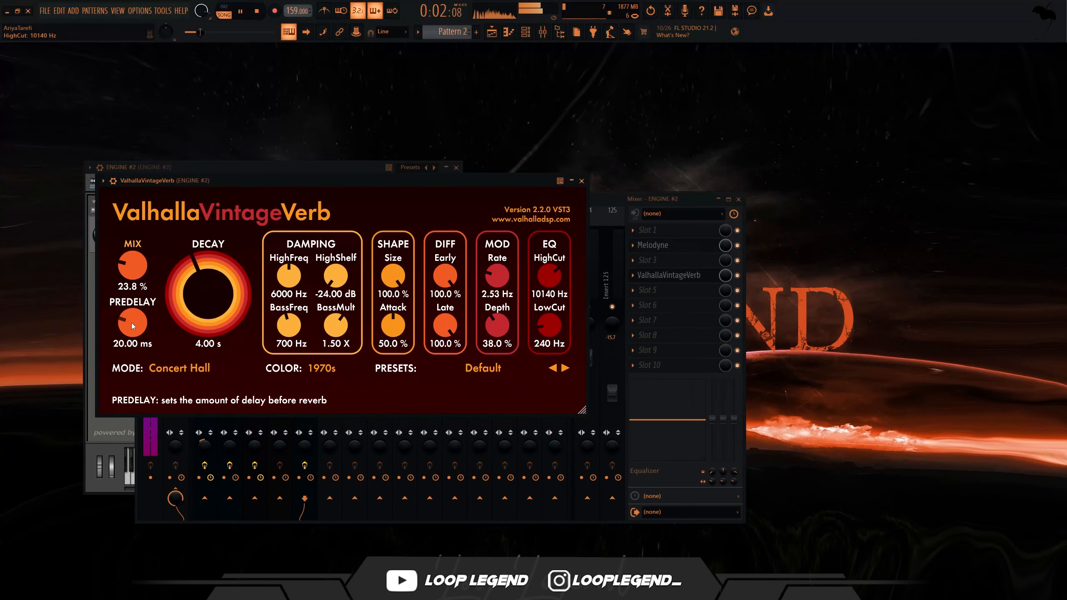
pyautogui.moveTo(131, 323); pyautogui.dragTo(119, 332)
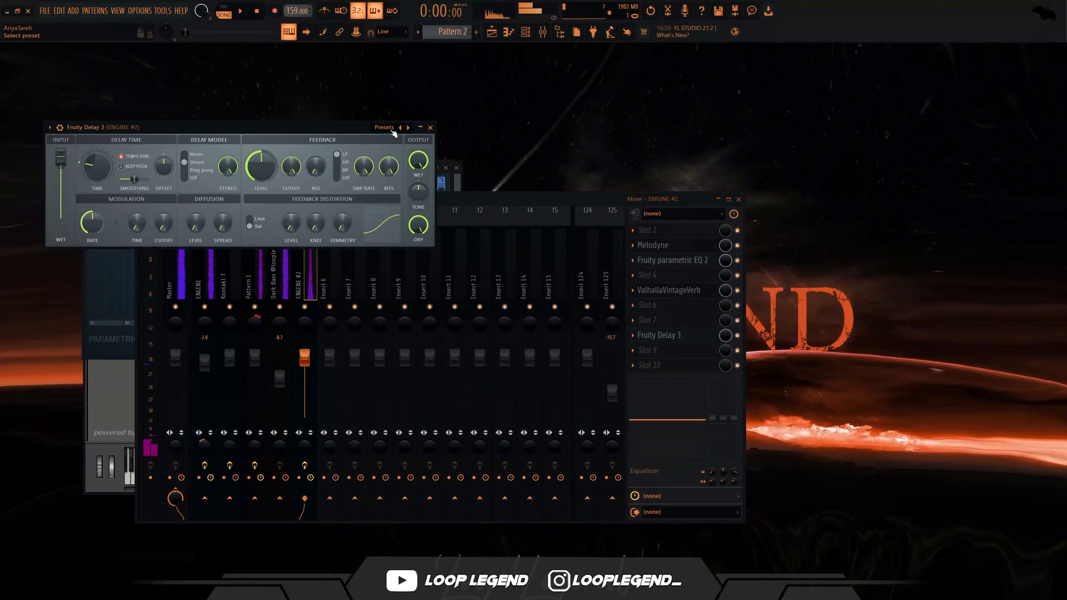
# Load the Ping pong preset in Fruity Delay 3 on the ENGINE #2 track and set its output wet level to 71.7%
pyautogui.click(392, 130)
pyautogui.click(410, 181)
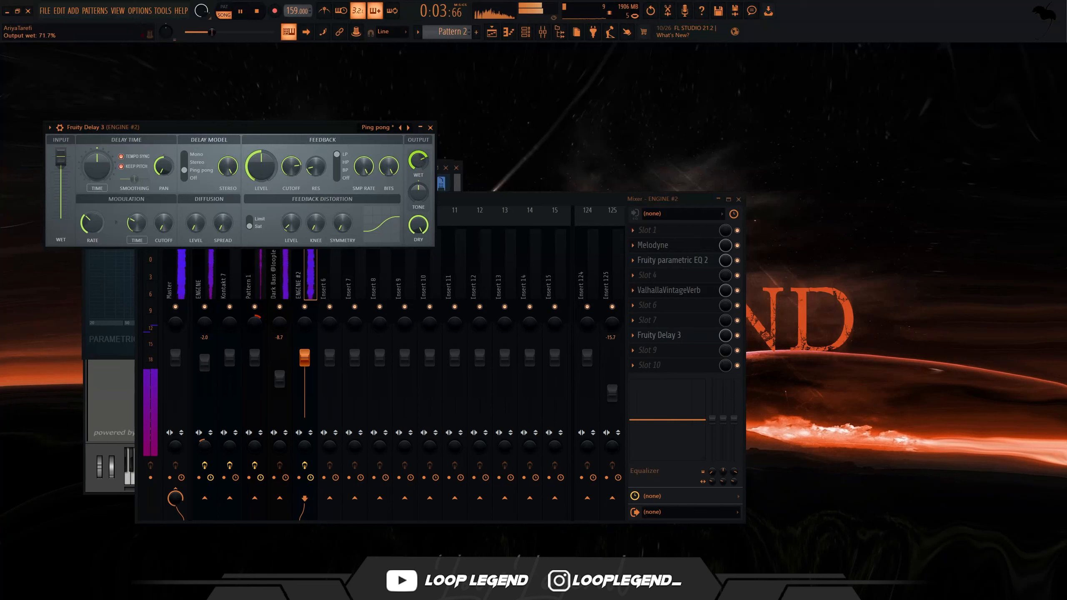
pyautogui.click(430, 128)
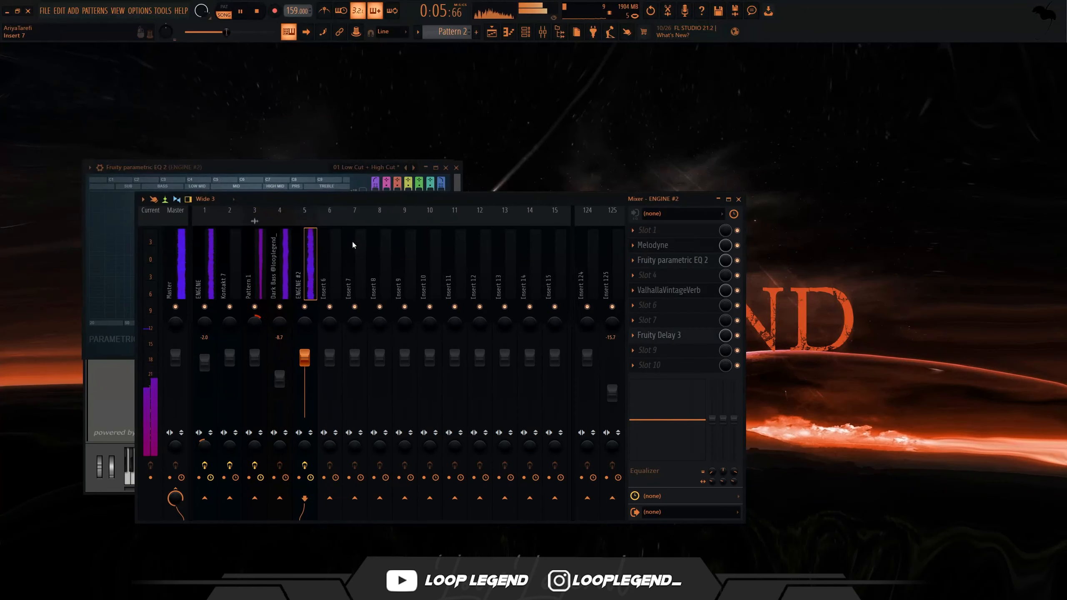
pyautogui.rightClick(308, 306)
pyautogui.click(440, 39)
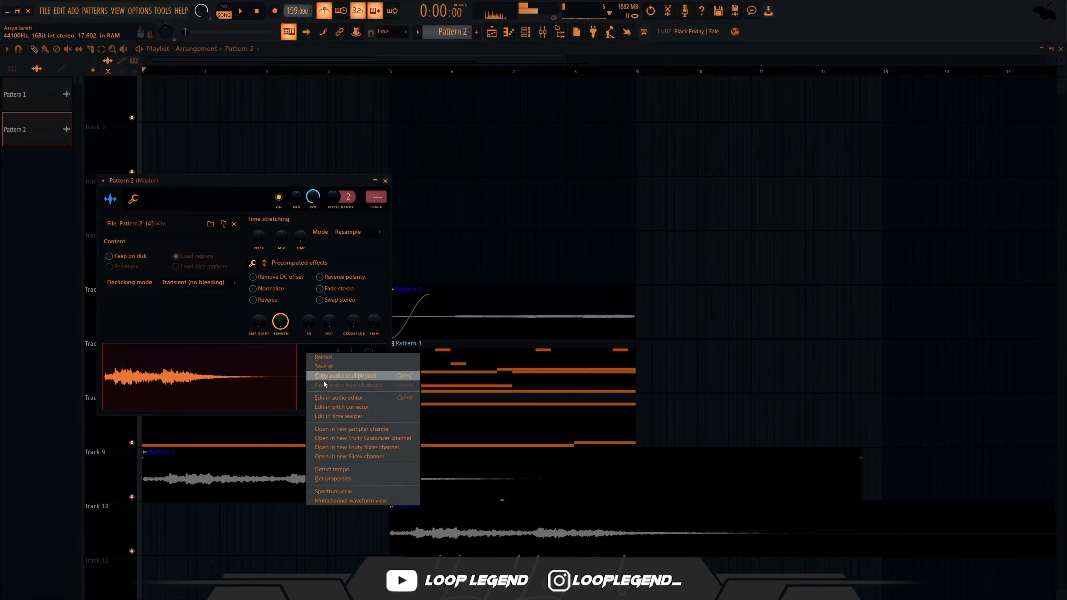
# Detect the tempo of the resampled Pattern 2 audio clip without applying it to the project
pyautogui.click(334, 469)
pyautogui.click(525, 353)
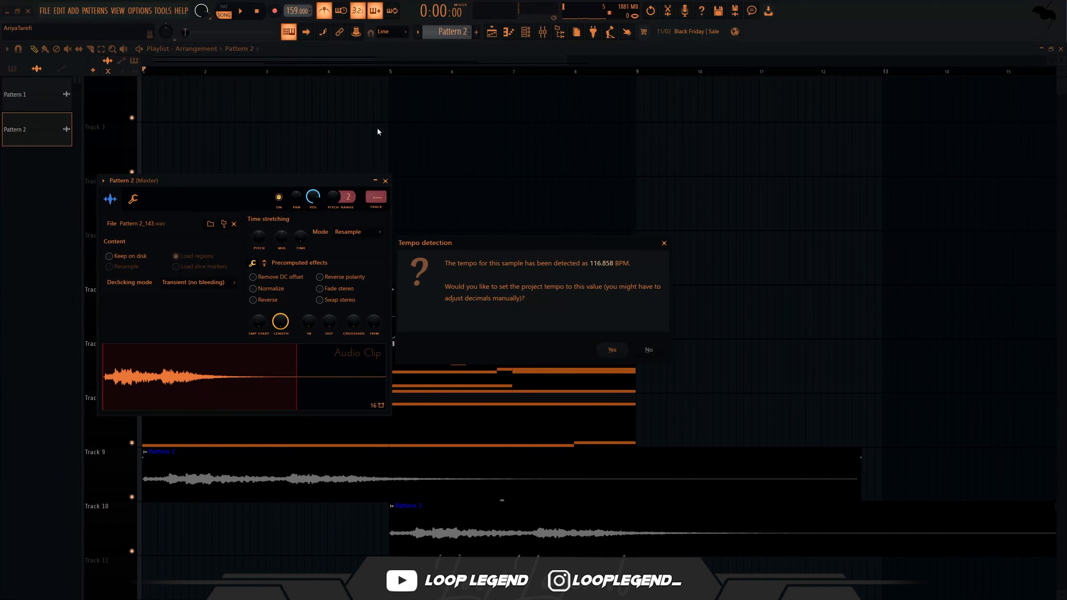
pyautogui.press('Escape')
pyautogui.press('Escape')
# Time-stretch the Pattern 2 clip: set the project tempo to 110 BPM, nudge it upward, choose Stretch mode and return to 159 BPM
pyautogui.doubleClick(333, 479)
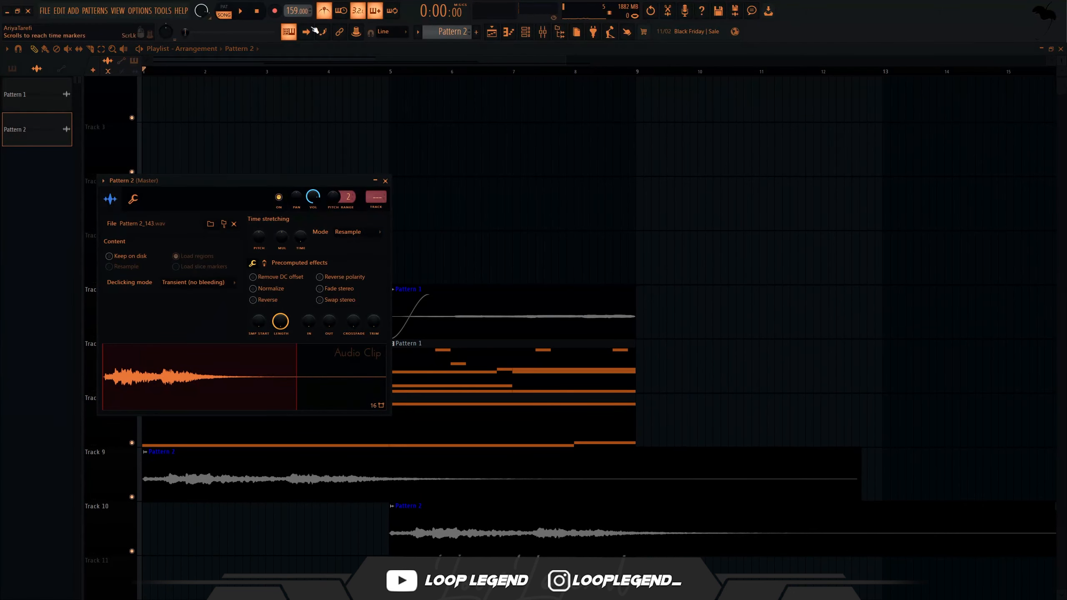
pyautogui.rightClick(292, 10)
pyautogui.click(399, 59)
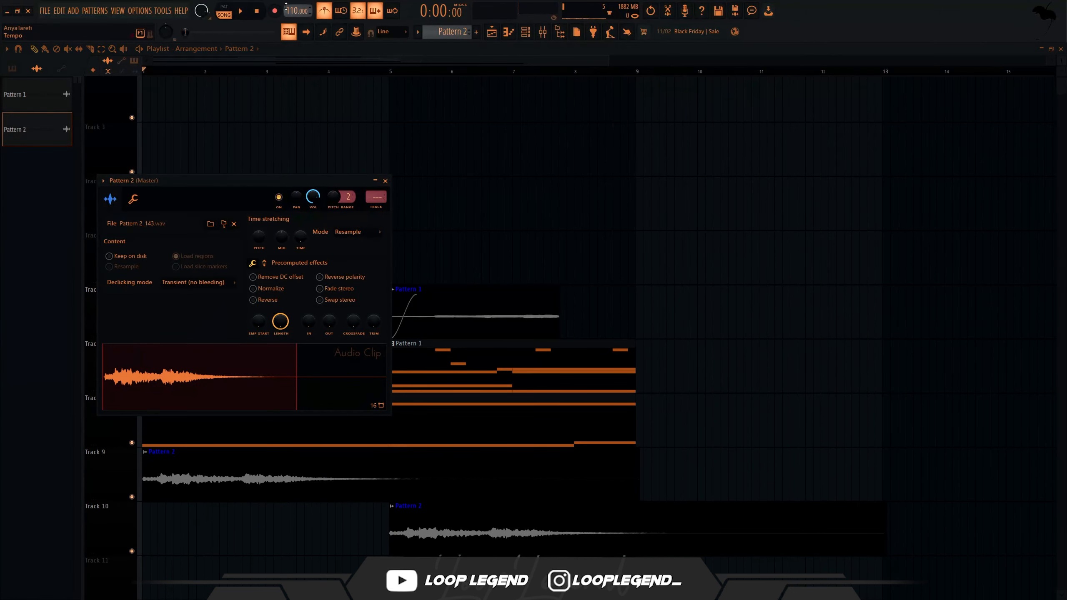
pyautogui.scroll(6, 285, 6)
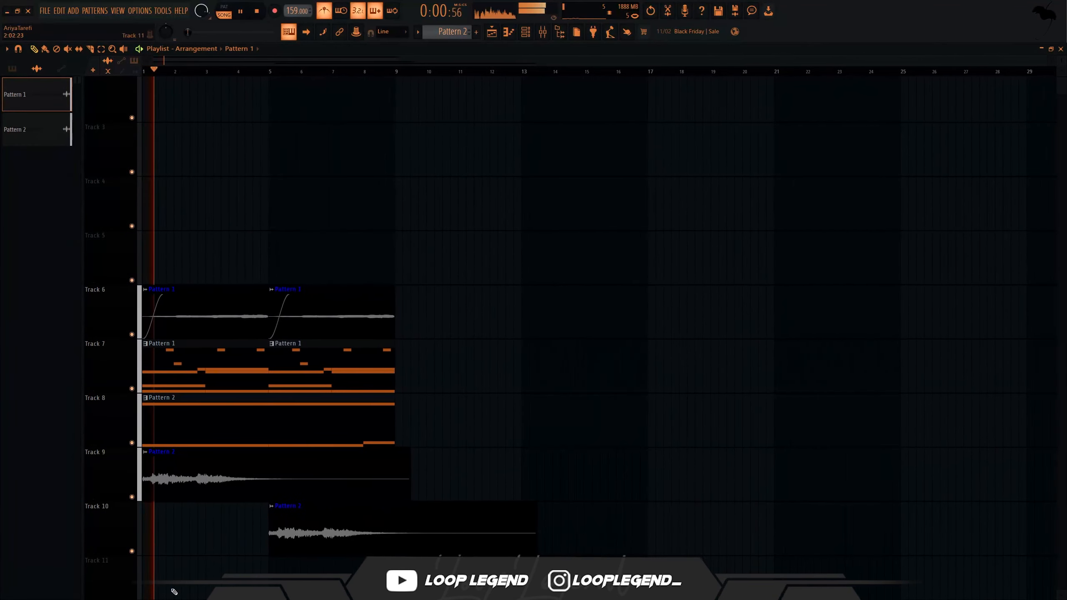
# Copy the Pattern 2 audio clip at bar 5 from track 10 to track 11 and make the copy unique
pyautogui.scroll(7, 90, 526)
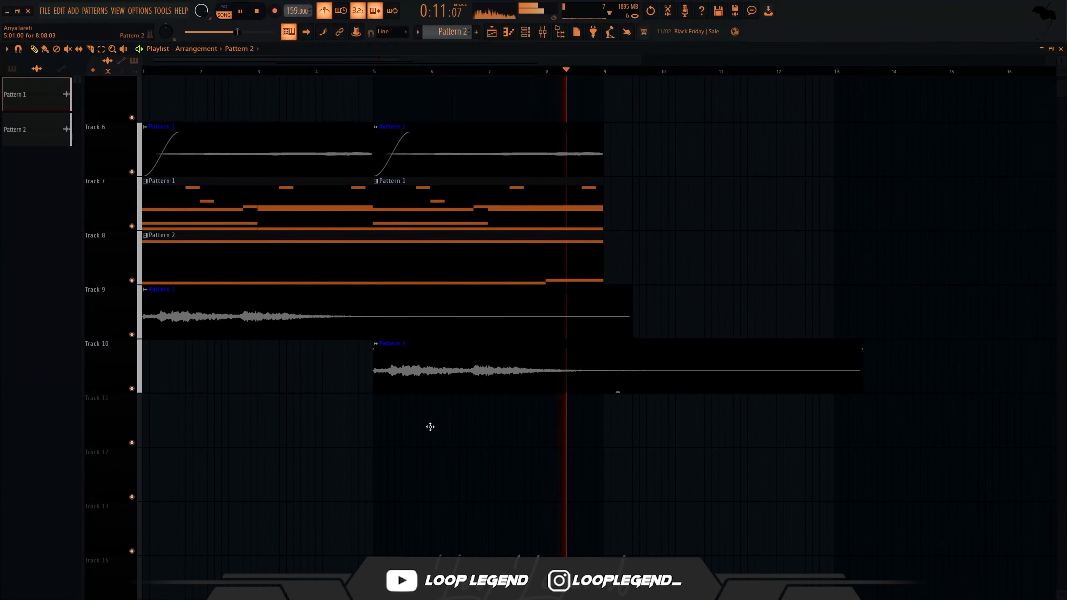
pyautogui.moveTo(430, 427); pyautogui.dragTo(429, 426)
pyautogui.press('space')
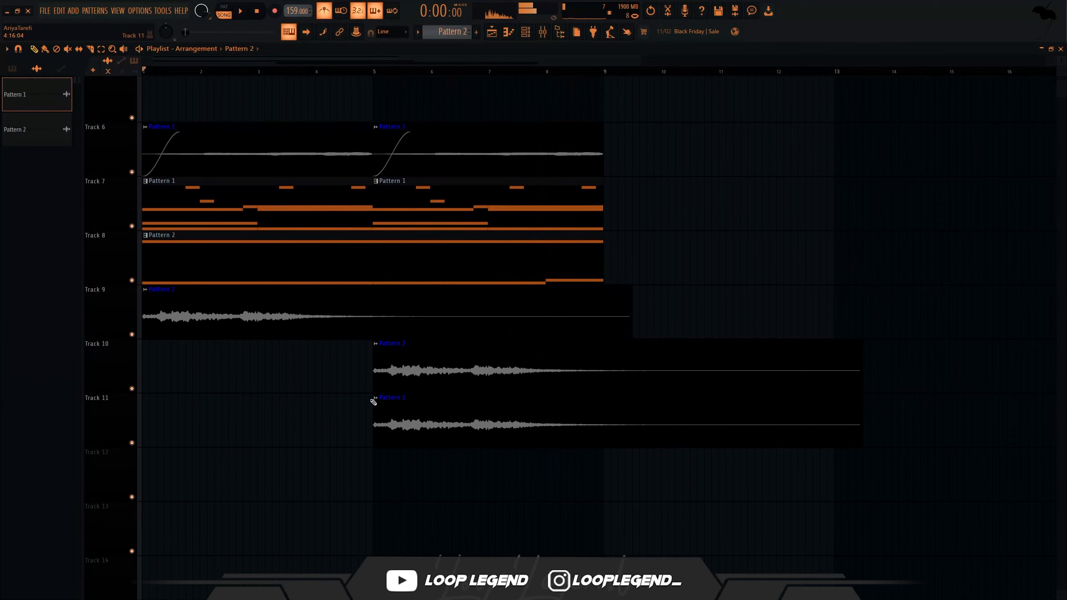
pyautogui.click(377, 399)
pyautogui.click(399, 491)
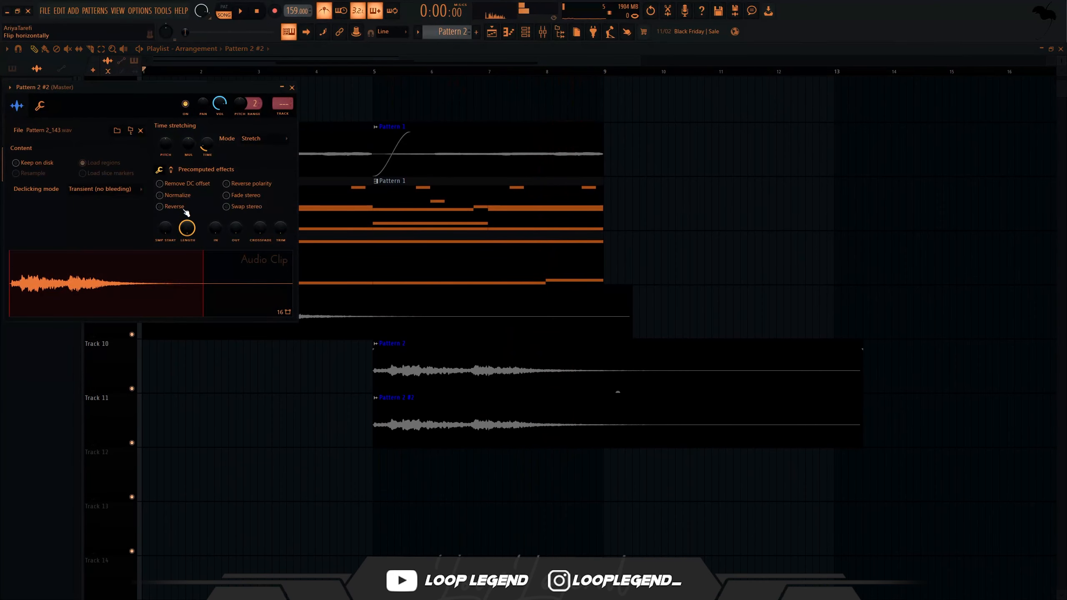
# Reverse the copied audio clip on track 11 and play the arrangement
pyautogui.click(185, 210)
pyautogui.press('Escape')
pyautogui.press('space')
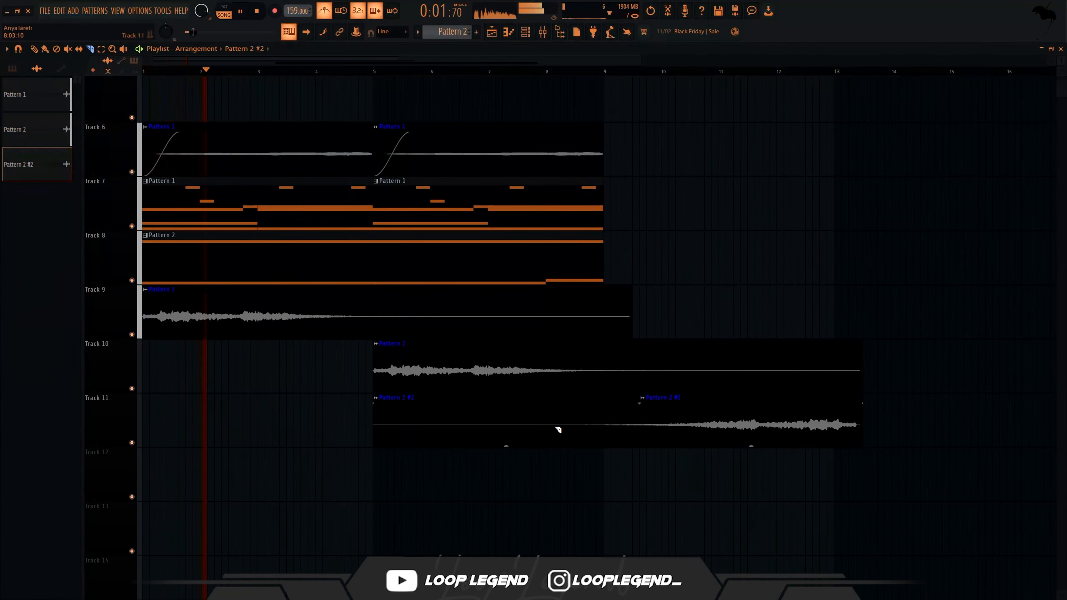
# Remove the quiet first part of the reversed clip on track 11 and move the remainder to start around bar 3
pyautogui.press('p')
pyautogui.rightClick(518, 428)
pyautogui.moveTo(767, 428)
pyautogui.mouseDown()
pyautogui.moveTo(357, 433)
pyautogui.moveTo(380, 441)
pyautogui.mouseUp()
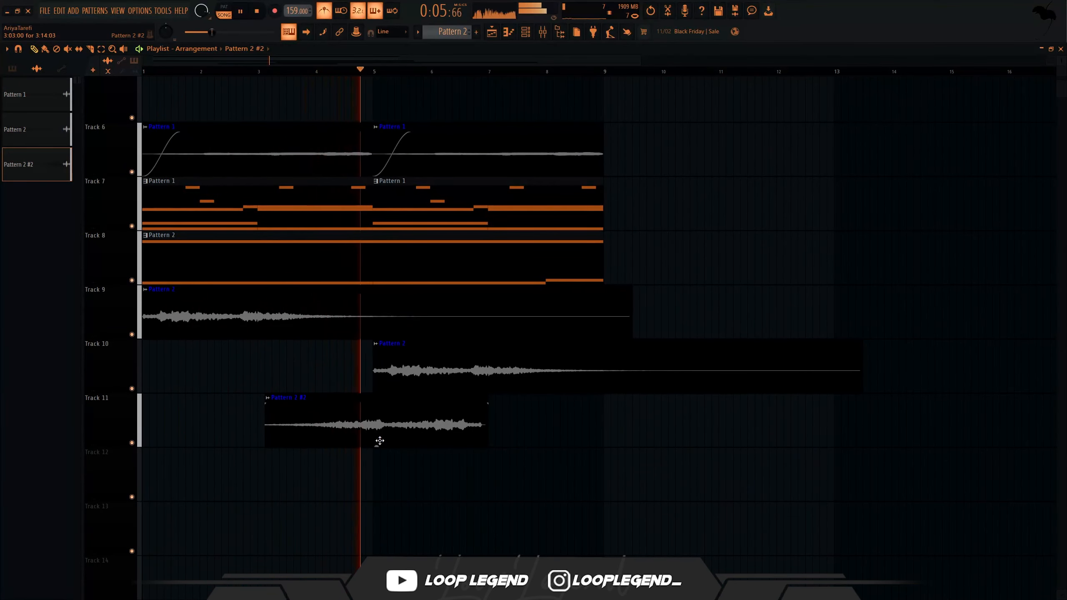
# Trim the reversed clip to end at bar 5 with a short fade-out, and copy it four bars further along track 11
pyautogui.scroll(6, 373, 437)
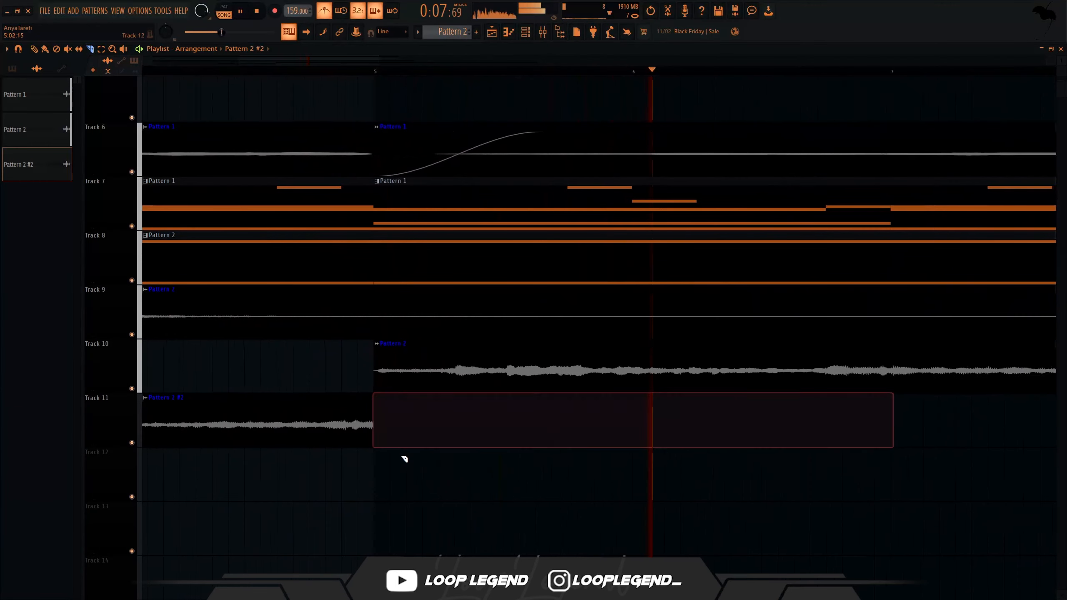
pyautogui.scroll(-6, 404, 459)
pyautogui.moveTo(328, 405)
pyautogui.mouseDown()
pyautogui.moveTo(344, 398)
pyautogui.moveTo(321, 406)
pyautogui.mouseUp()
pyautogui.keyDown('shift'); pyautogui.moveTo(298, 431); pyautogui.dragTo(501, 432); pyautogui.keyUp('shift')
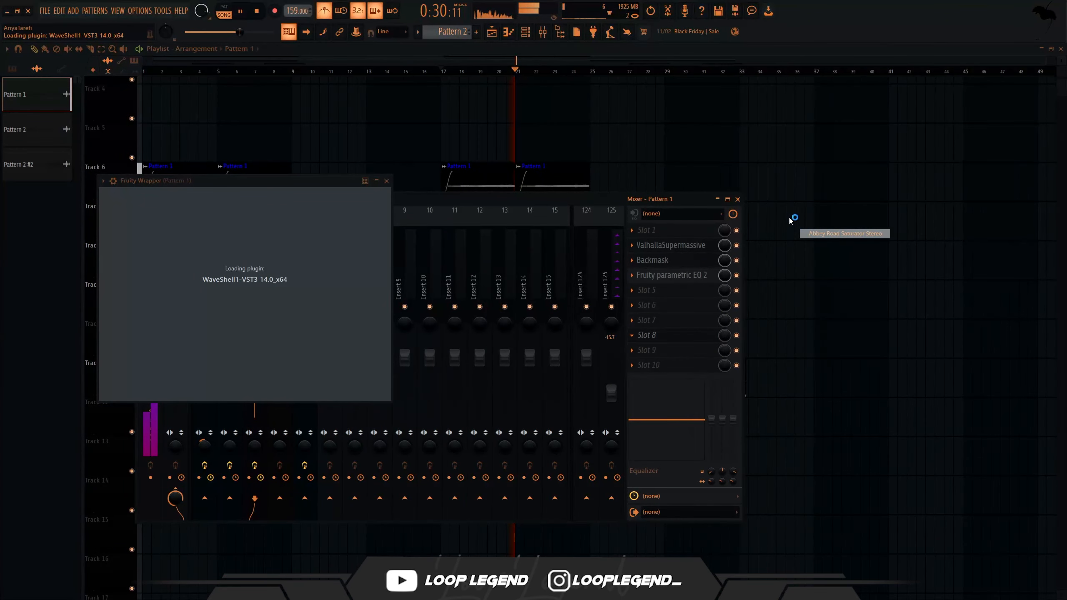
# Insert Abbey Road Saturator Stereo in slot 8 of the Pattern 1 mixer track and lower its mix
pyautogui.press('space')
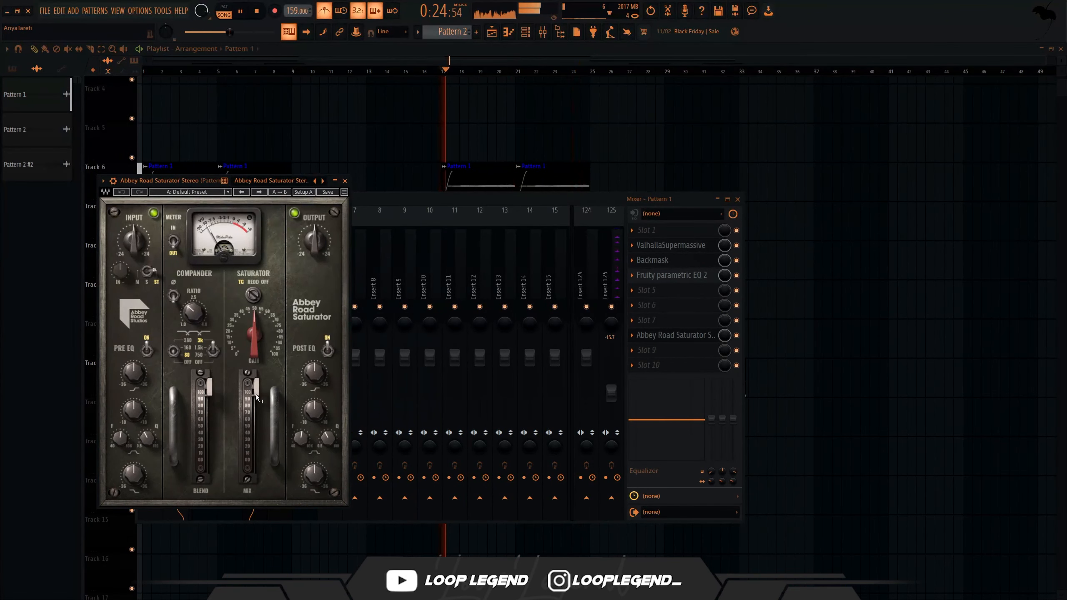
pyautogui.moveTo(256, 392); pyautogui.dragTo(255, 401)
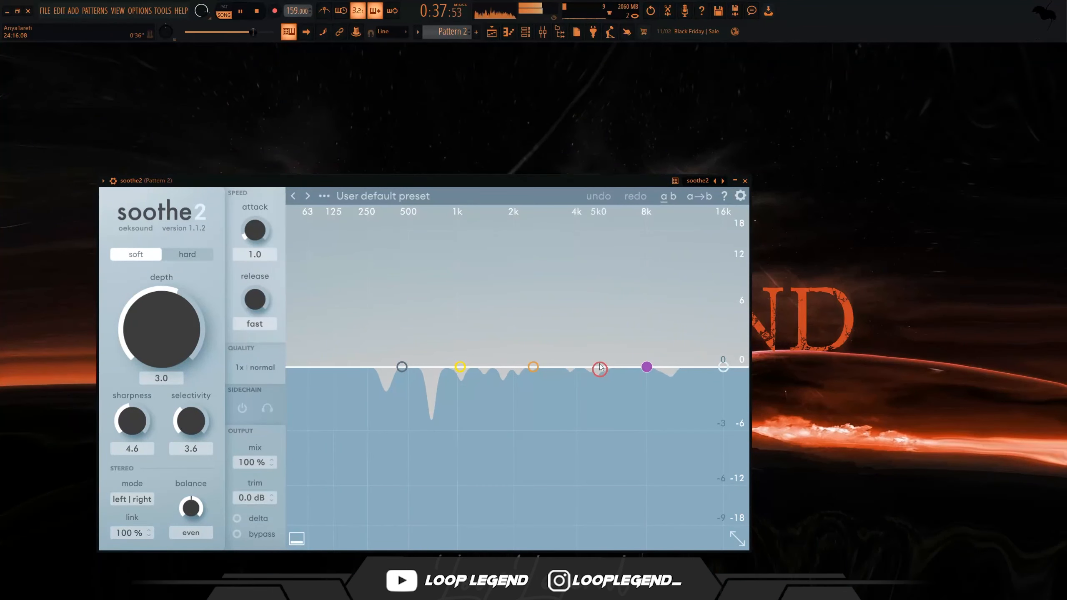
# In soothe2 on the Pattern 2 track, set band 3 to 346 Hz with 8.0 dB sensitivity and raise bands just above 1 kHz and 8 kHz
pyautogui.moveTo(598, 367); pyautogui.dragTo(385, 289)
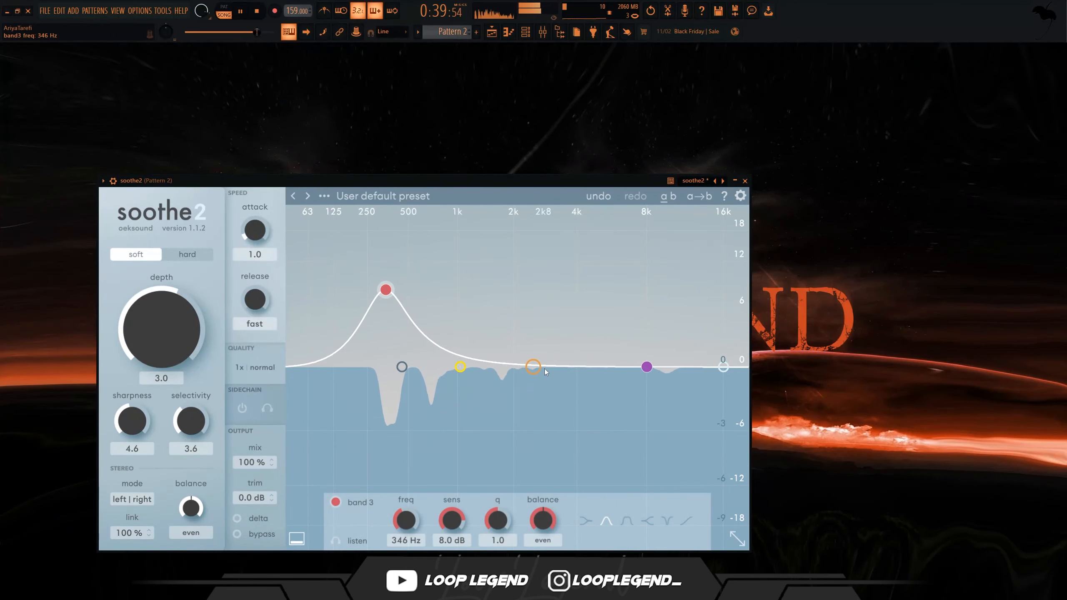
pyautogui.moveTo(533, 367); pyautogui.dragTo(470, 341)
pyautogui.scroll(3, 470, 340)
pyautogui.moveTo(647, 367); pyautogui.dragTo(661, 345)
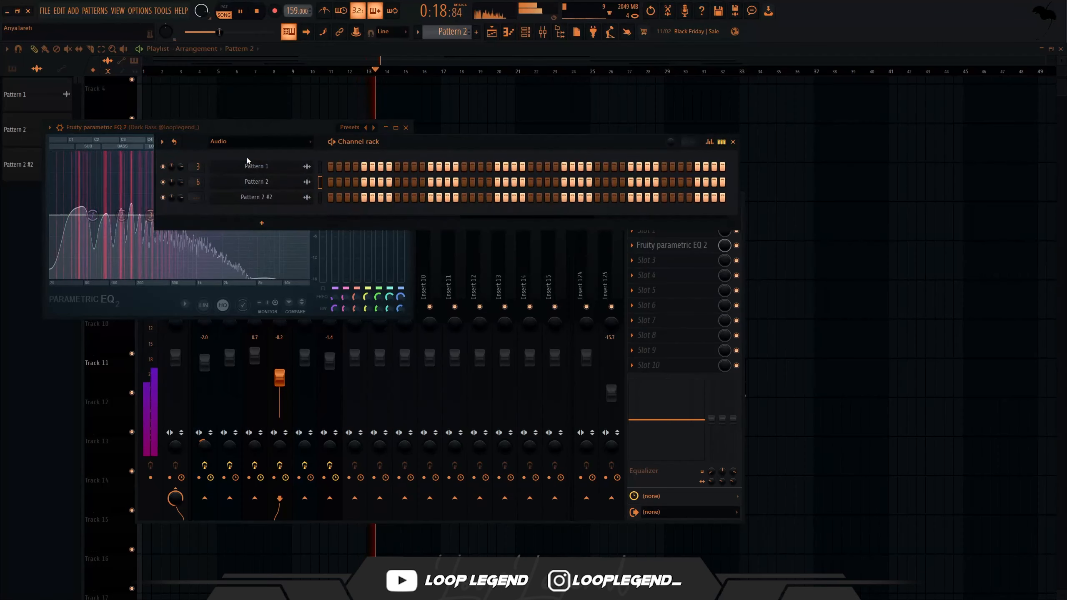
# Show the Unsorted channels, open the Dark Bass GMS synth and raise its filter cutoff slightly
pyautogui.click(257, 143)
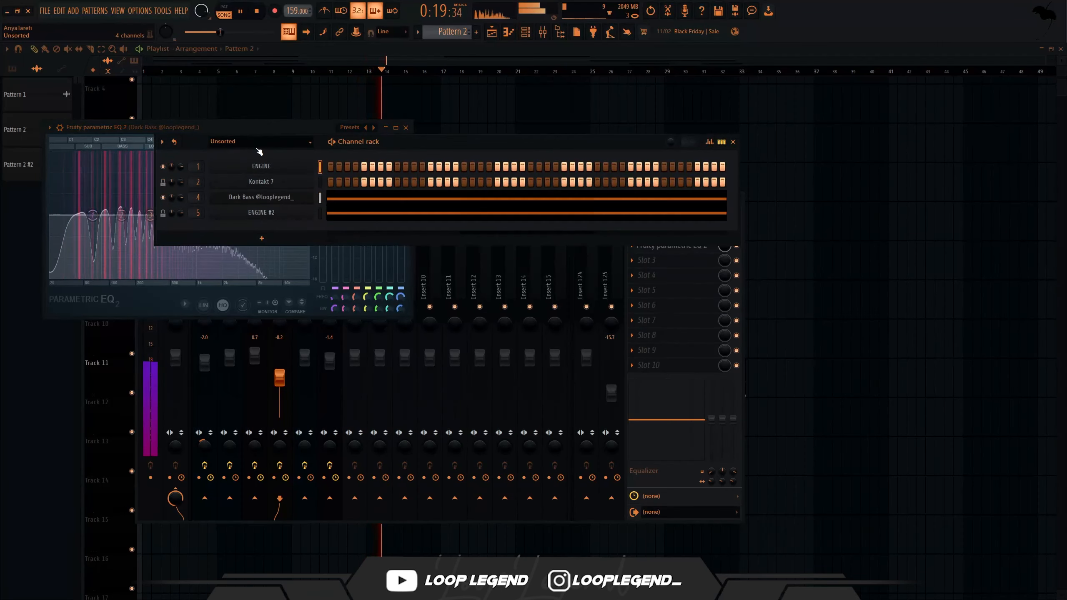
pyautogui.click(266, 190)
pyautogui.click(269, 196)
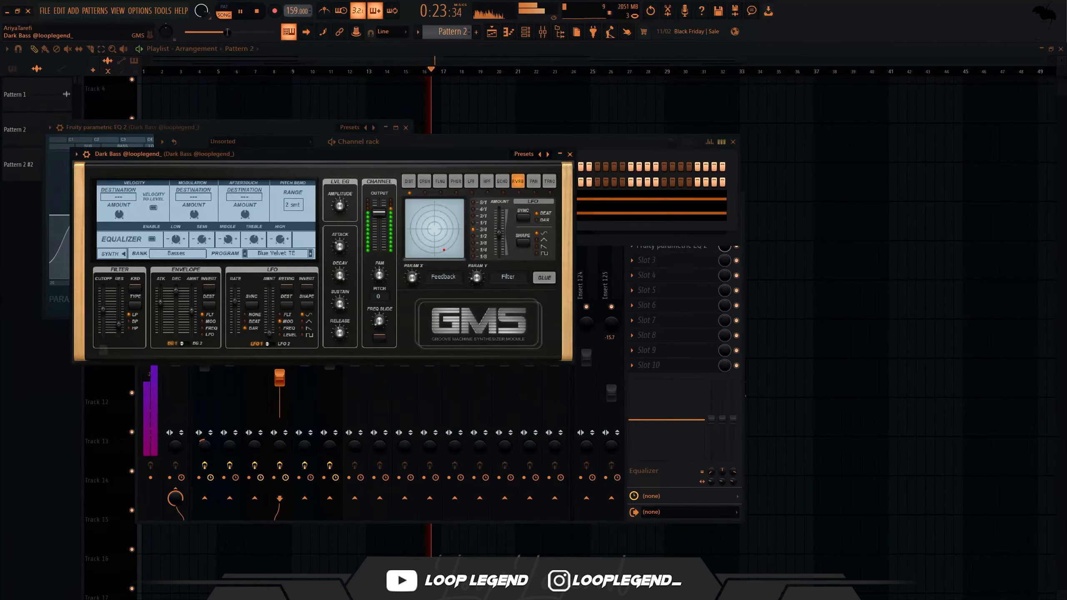
pyautogui.moveTo(103, 309); pyautogui.dragTo(103, 300)
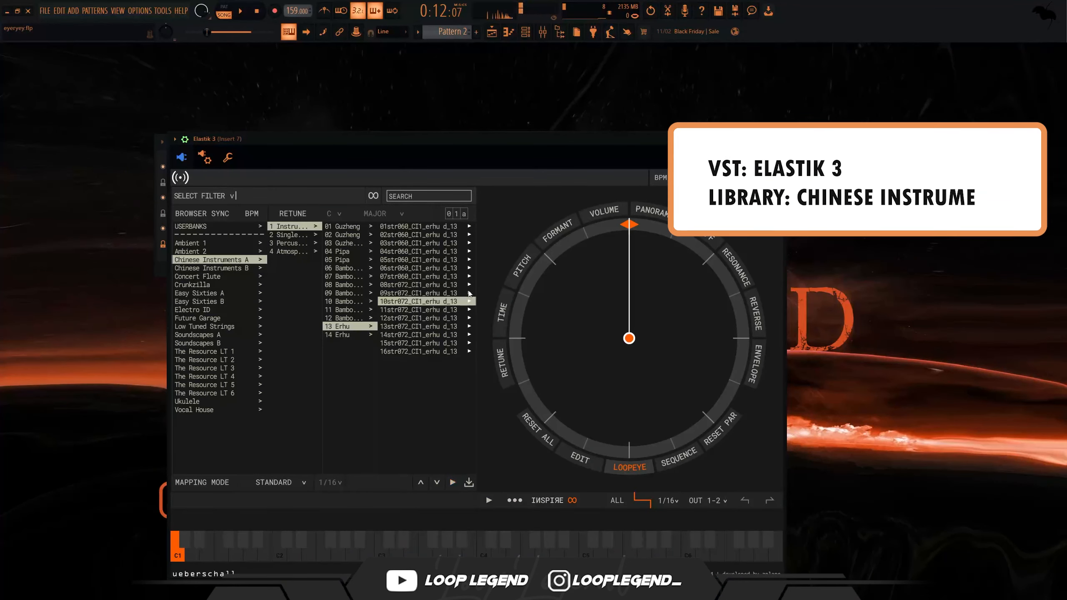
# Preview the loop 06str060_CI1_erhu d_13 in Elastik 3 and set the browser retuning to F Phrygian
pyautogui.click(469, 269)
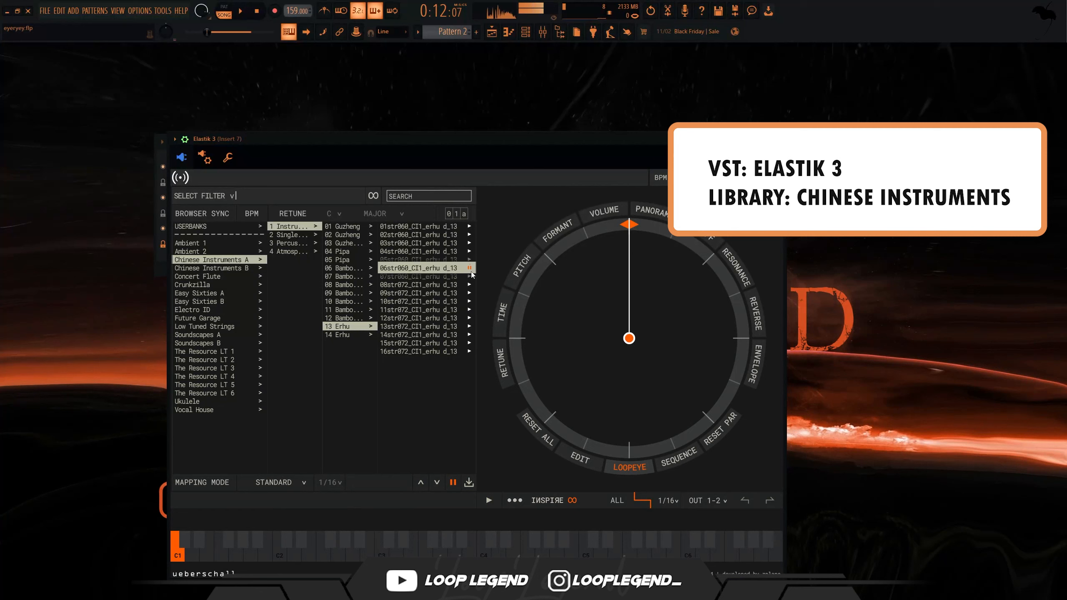
pyautogui.click(339, 214)
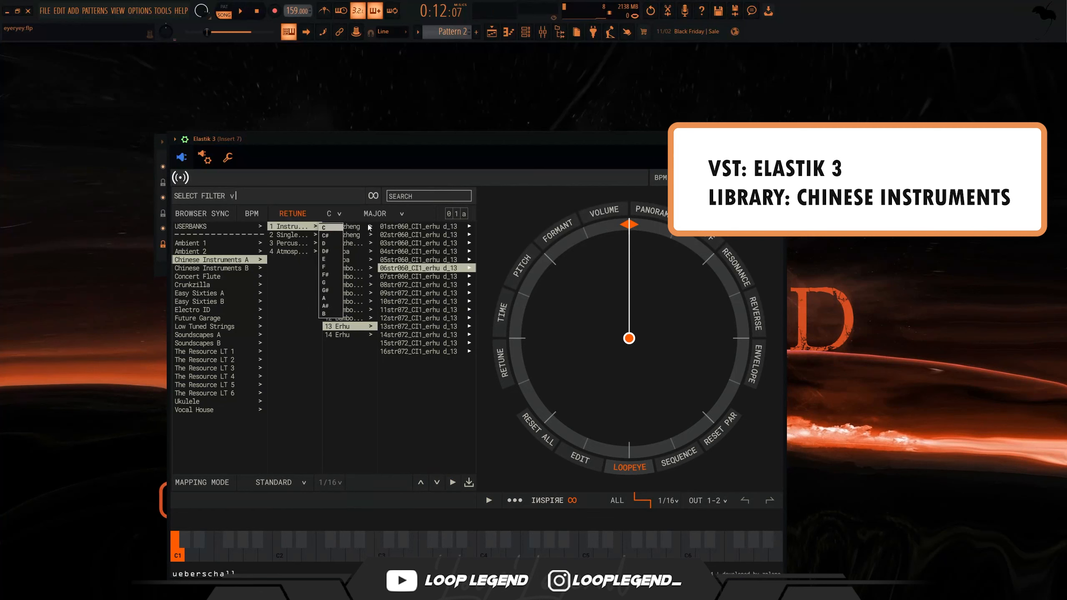
pyautogui.click(331, 236)
pyautogui.click(386, 214)
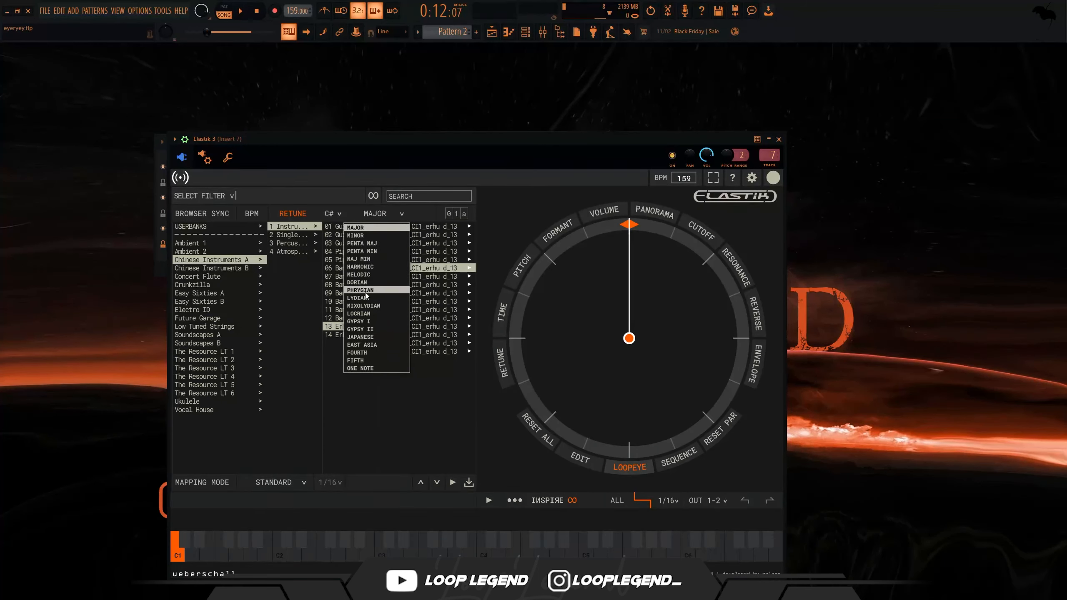
pyautogui.click(361, 290)
pyautogui.click(338, 215)
pyautogui.click(328, 267)
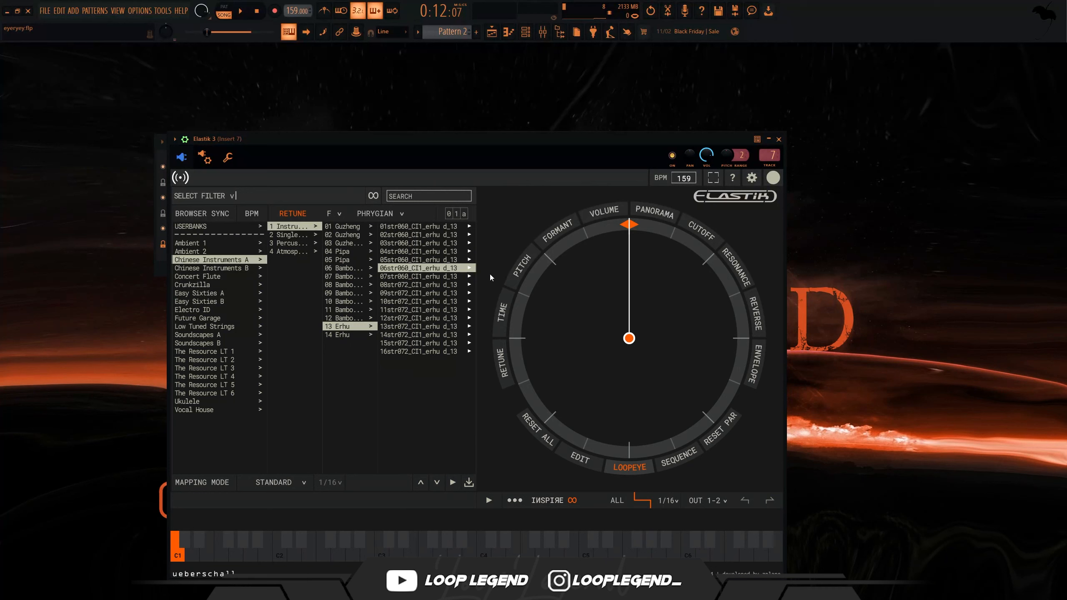
# Audition the 13 Erhu loops against the arrangement, load 09str072_CI1_erhu d_13 and 14str072_CI1_erhu d_13, and preview a loop from 14 Erhu
pyautogui.click(470, 277)
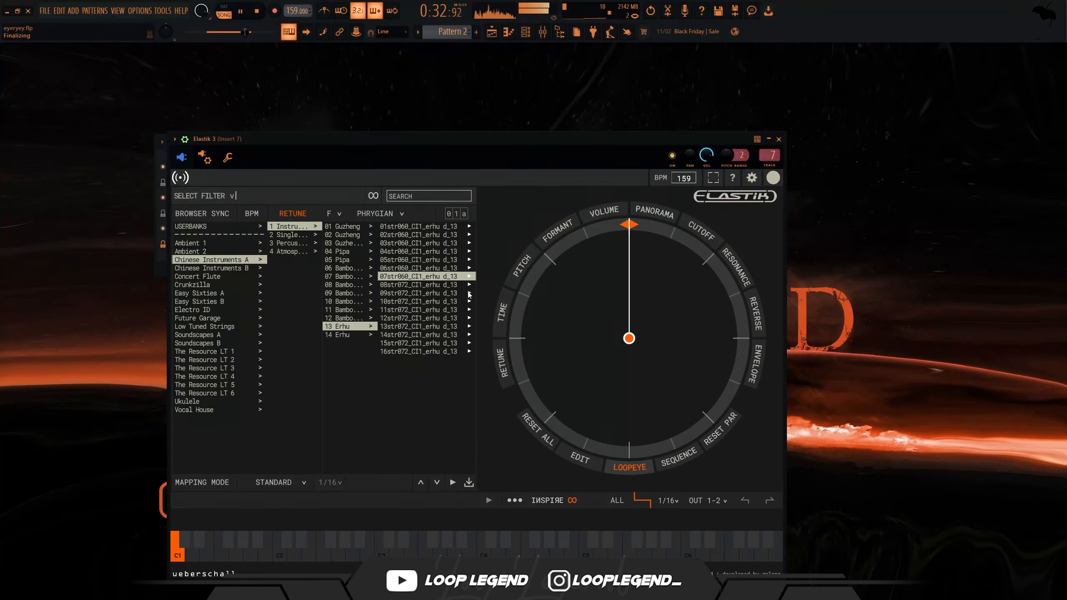
pyautogui.click(470, 294)
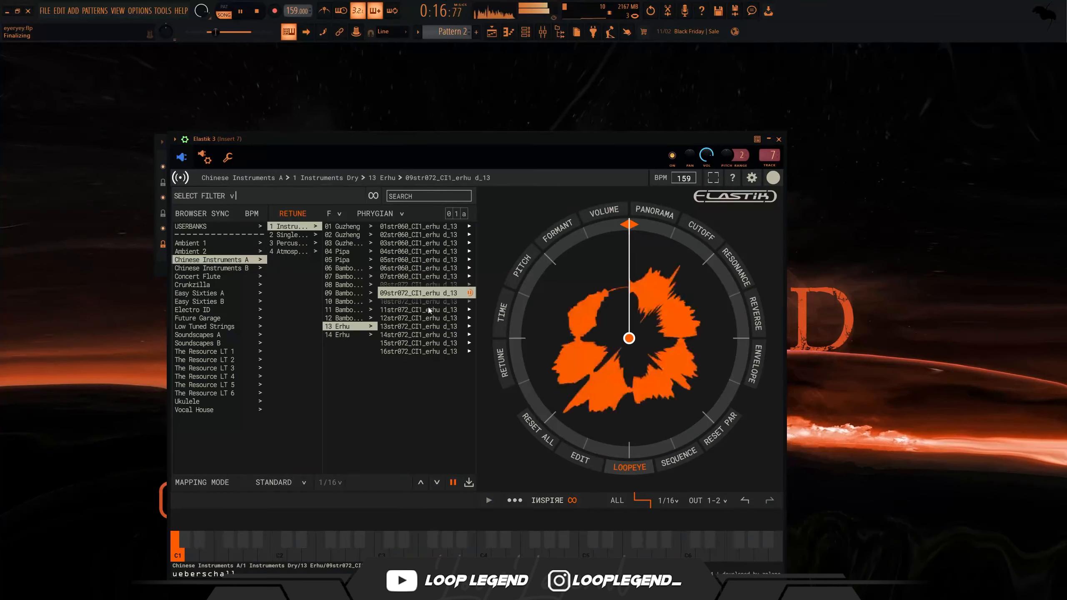
pyautogui.click(469, 319)
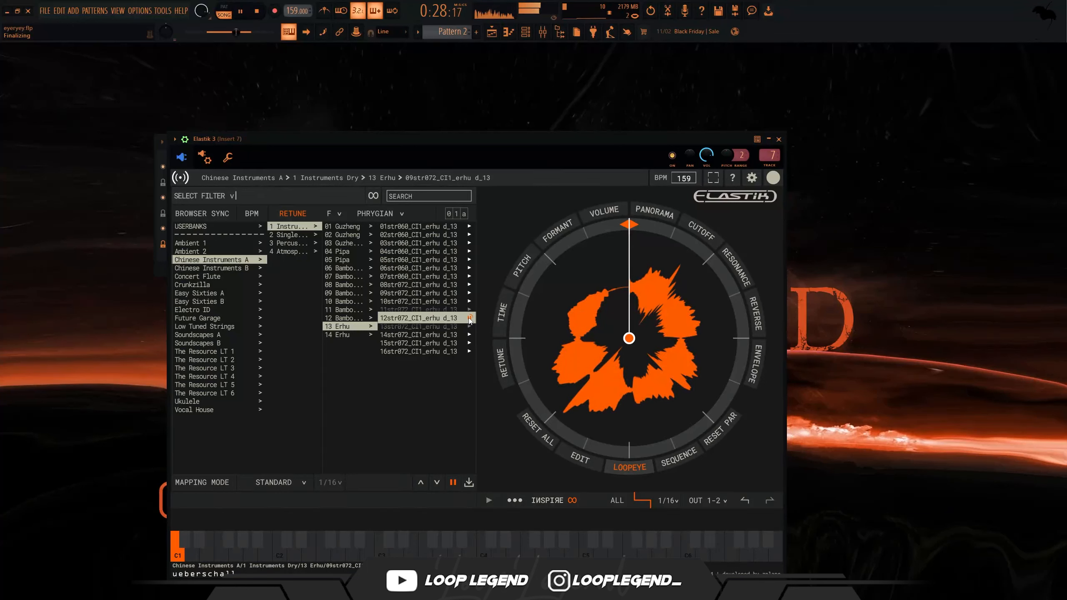
pyautogui.click(469, 334)
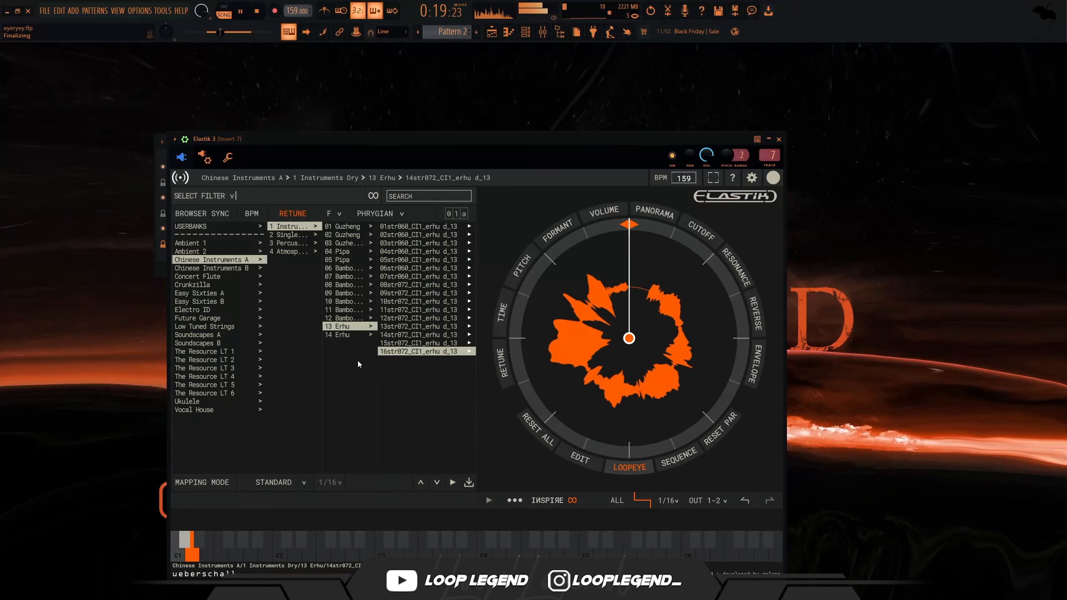
pyautogui.click(343, 335)
pyautogui.click(469, 268)
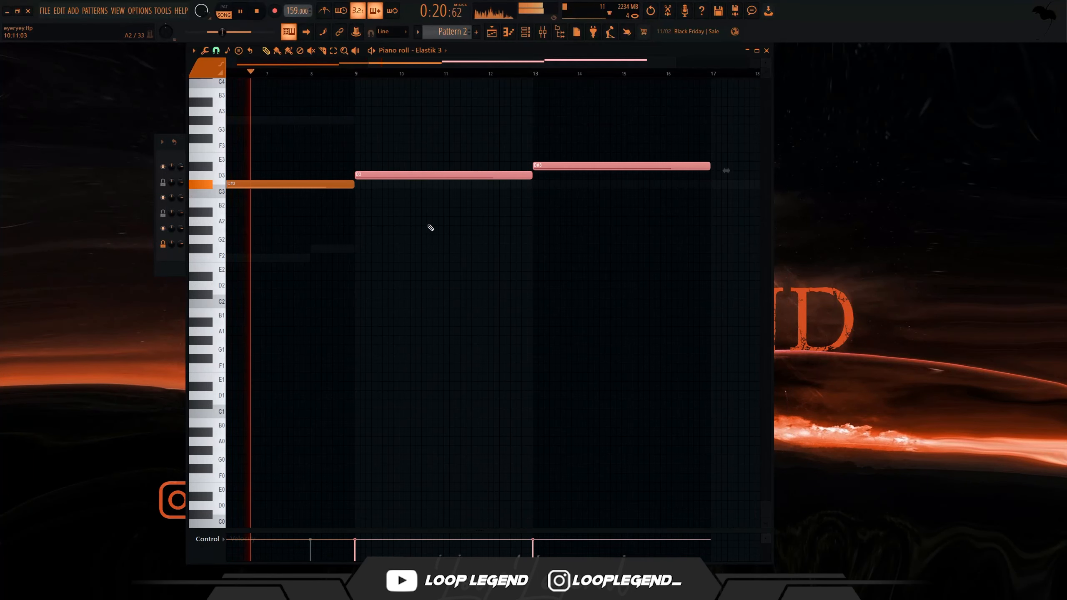
# Play back the Elastik 3 note sequence in the piano roll and its resampled Pattern 3 audio clip on track 12
pyautogui.scroll(-2, 431, 228)
pyautogui.press('space')
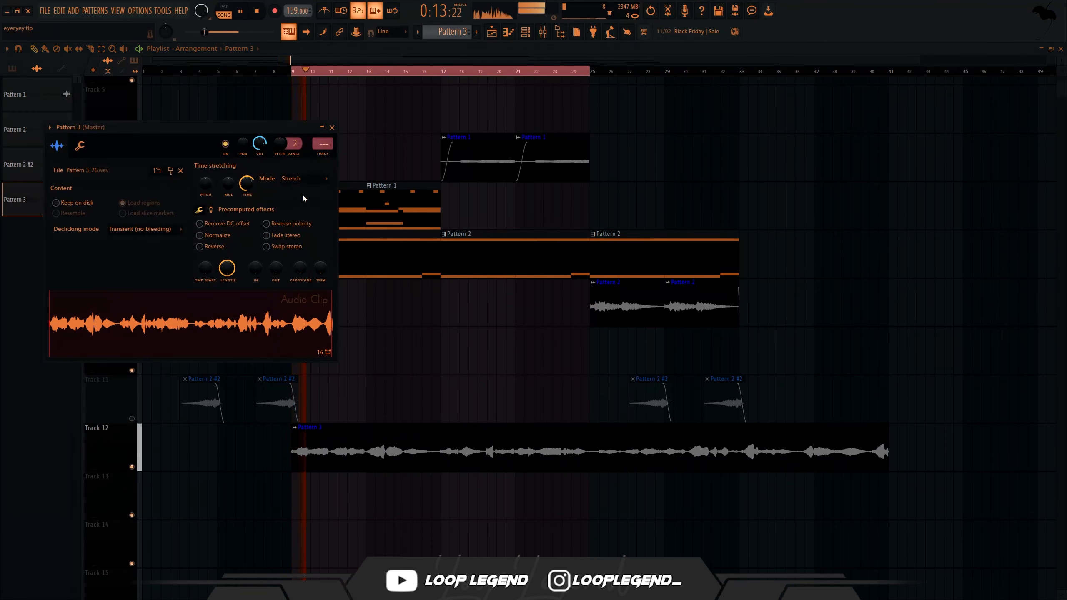
pyautogui.press('space')
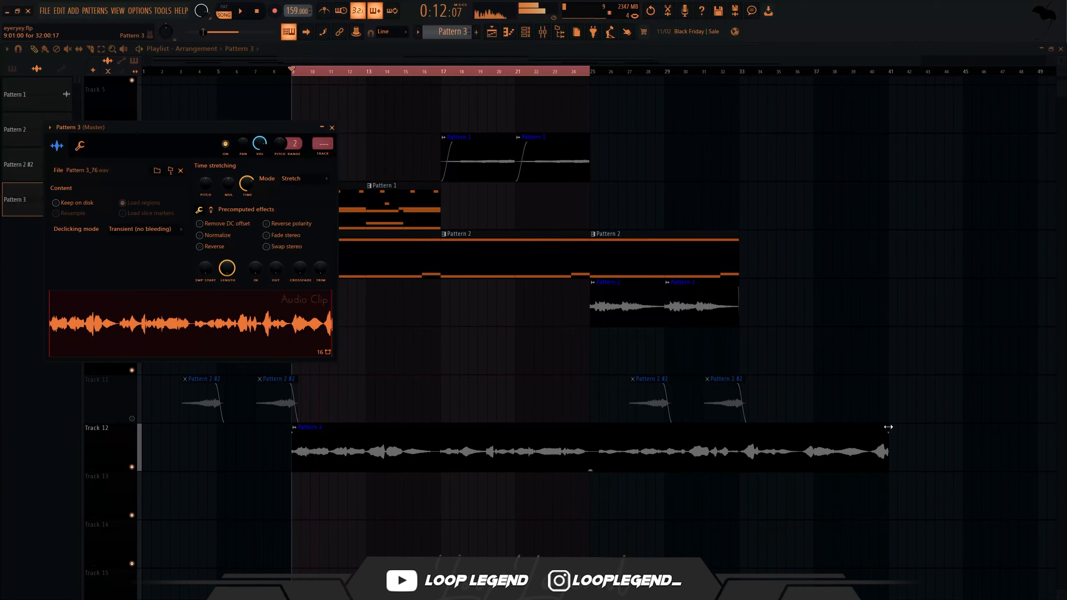
# Stretch the Pattern 3 audio clip on track 12 to span bars 9 to 25 and play it with the arrangement
pyautogui.moveTo(888, 427); pyautogui.dragTo(590, 430)
pyautogui.press('space')
pyautogui.press('space')
pyautogui.press('space')
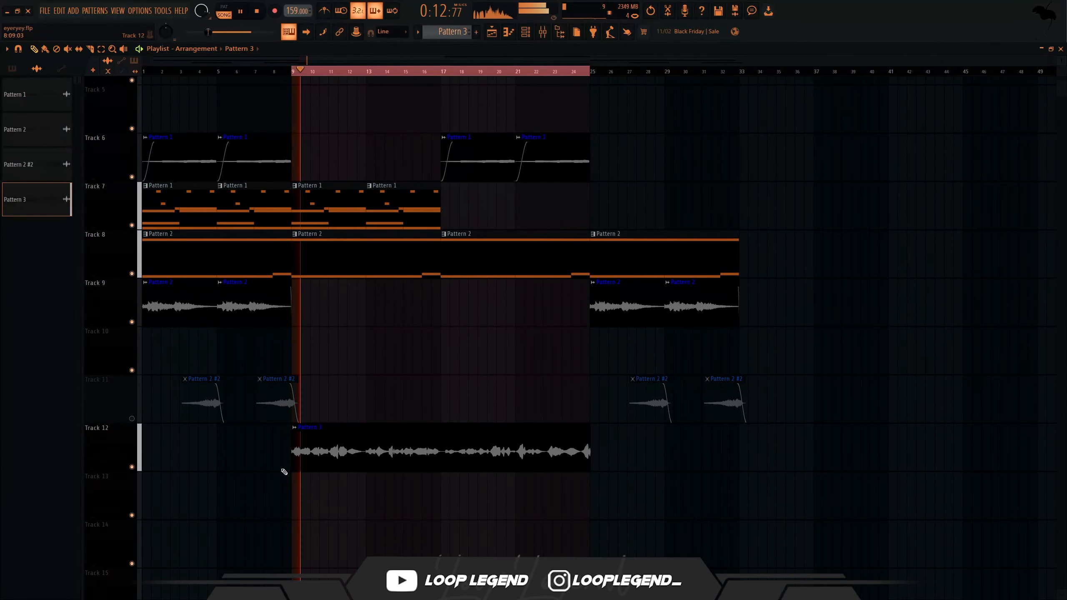
# Transfer the Pattern 3 erhu audio into Melodyne on its mixer track by playing back the clip
pyautogui.scroll(3, 285, 472)
pyautogui.doubleClick(438, 446)
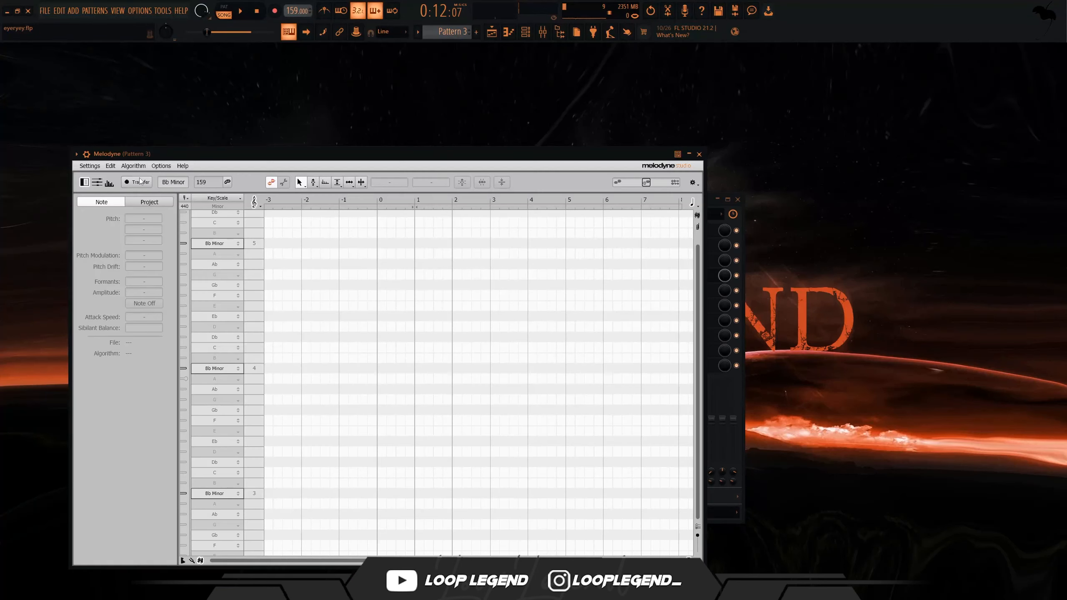
pyautogui.click(140, 181)
pyautogui.press('space')
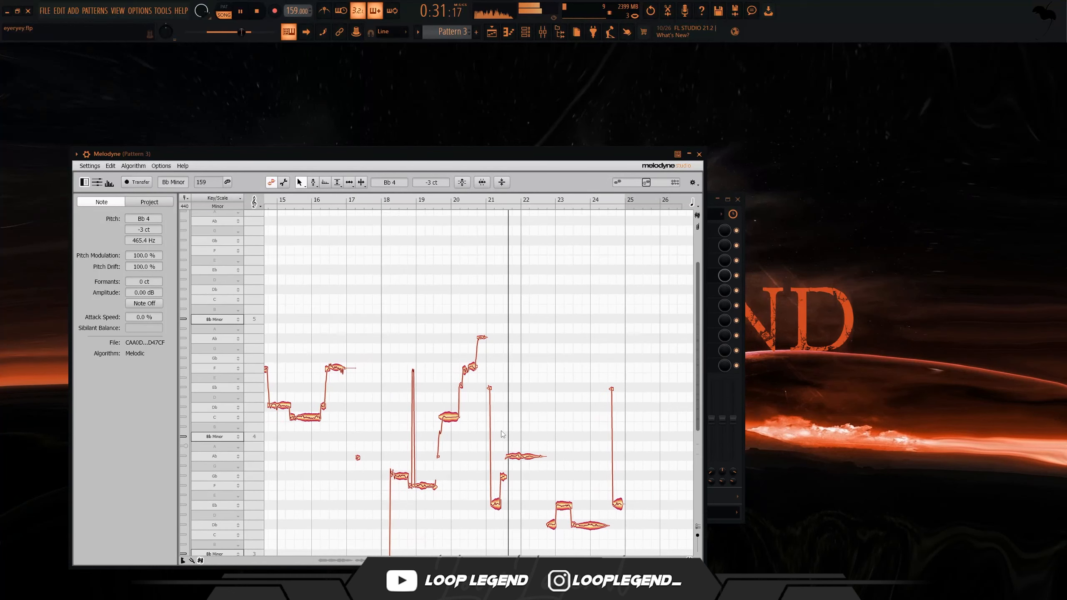
# Retune the Pattern 3 erhu notes in bars 21 to 24 in Melodyne, moving the bar 21 note to F 4 and raising the long bar 23 note
pyautogui.scroll(4, 501, 432)
pyautogui.press('space')
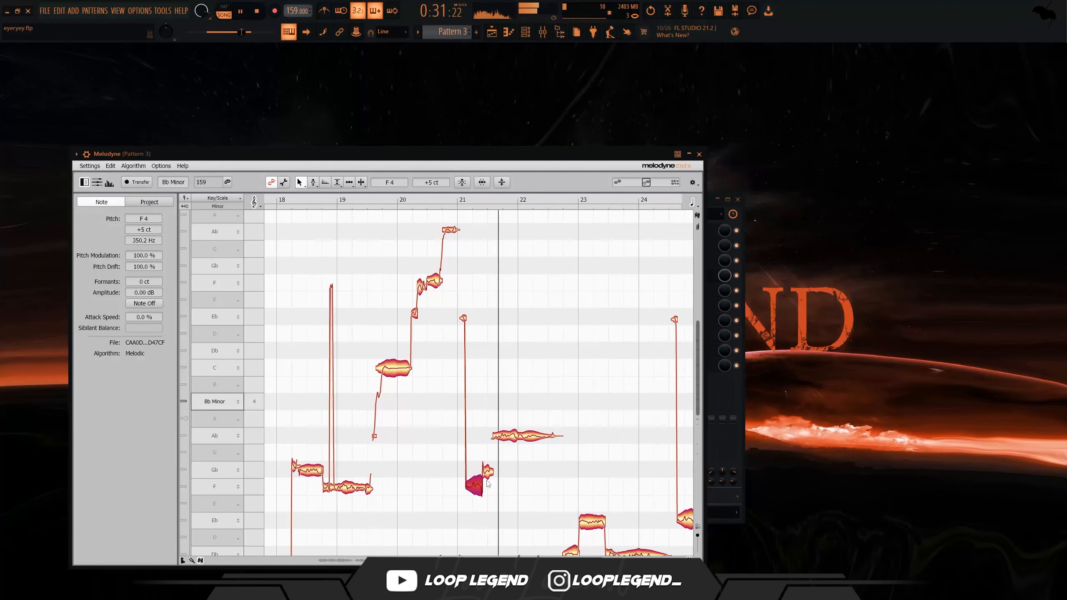
pyautogui.scroll(-4, 523, 455)
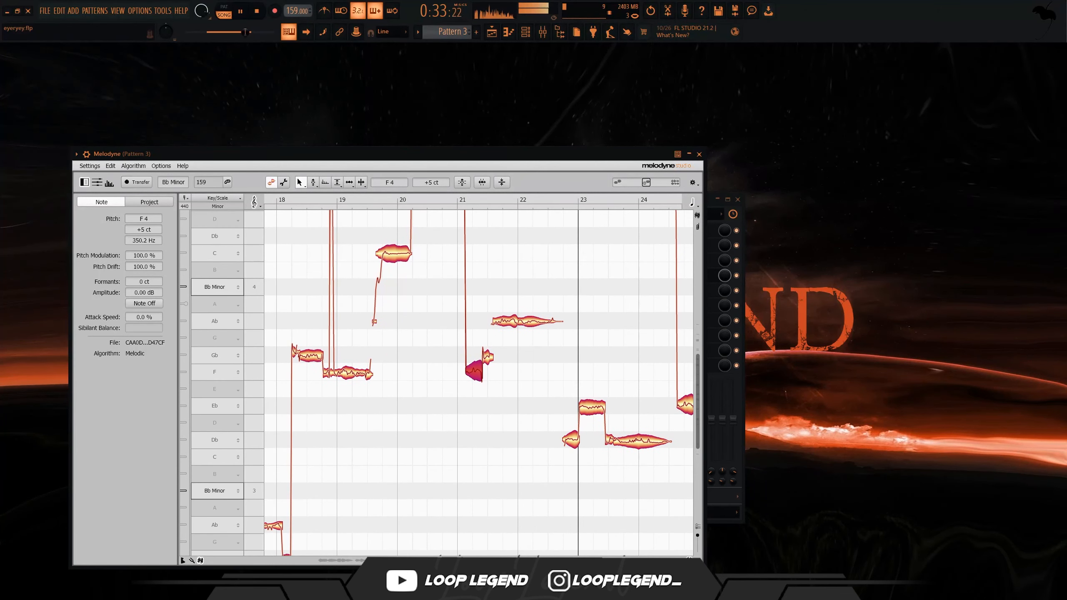
pyautogui.hscroll(1, 523, 455)
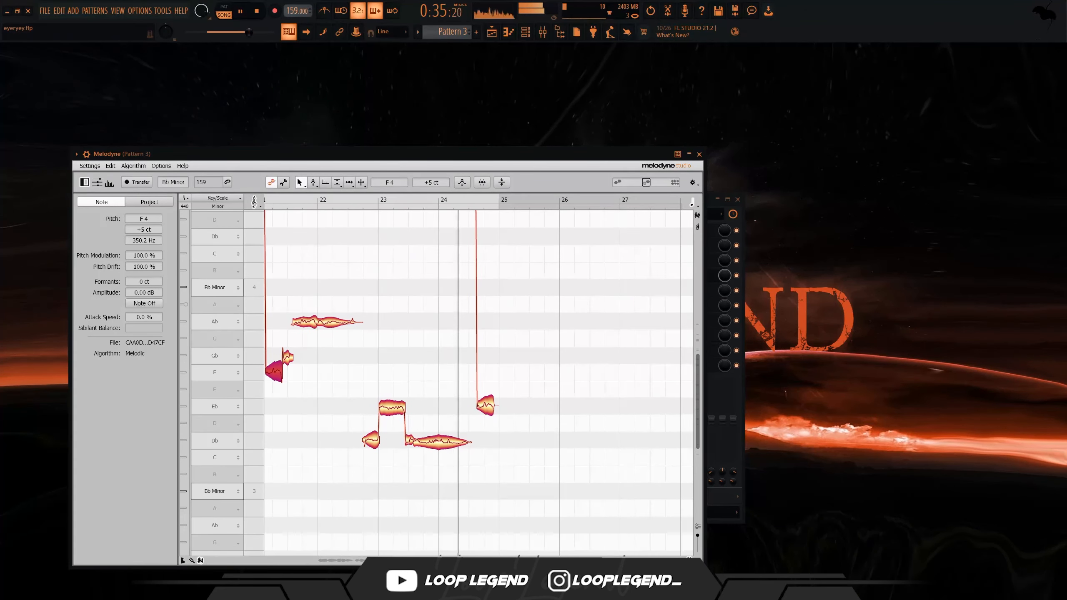
pyautogui.scroll(1, 461, 460)
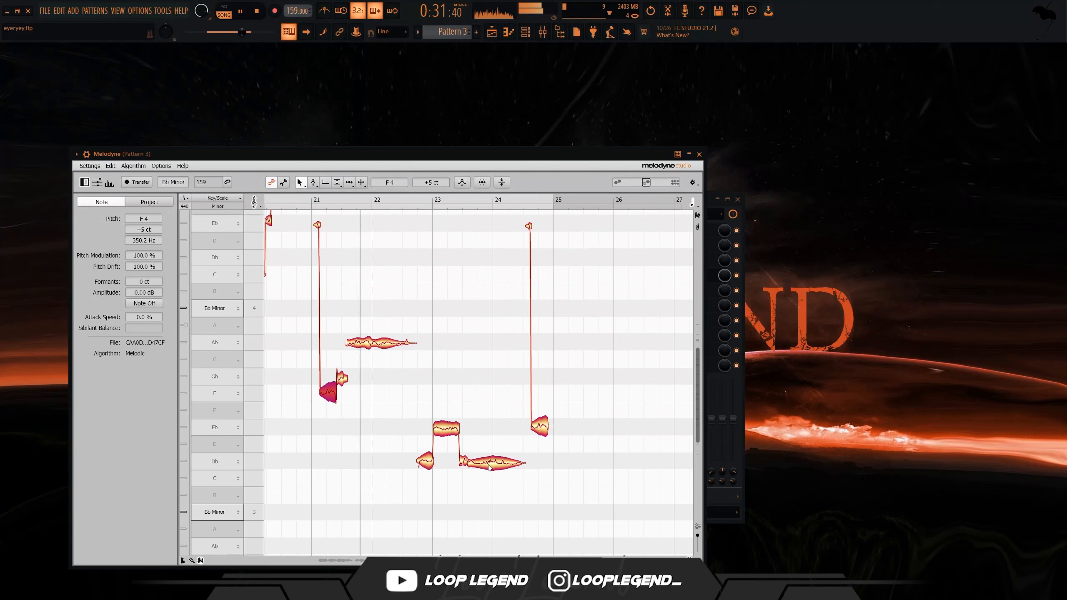
pyautogui.moveTo(487, 461); pyautogui.dragTo(482, 347)
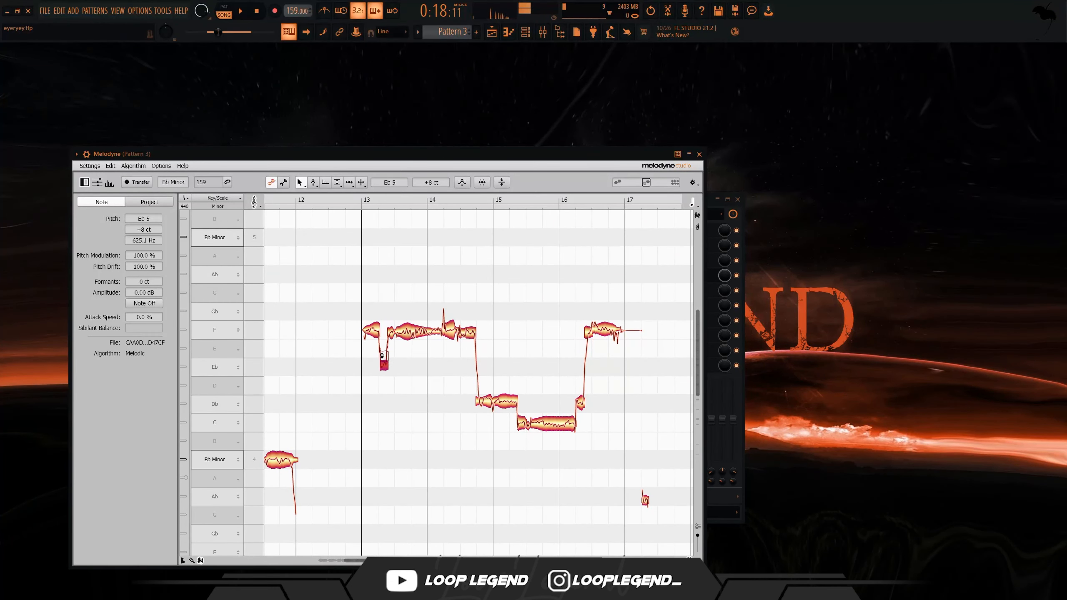
# Lower the two long erhu notes across bars 13 and 14 to Db 5 and C 5 in Melodyne and play them back
pyautogui.moveTo(413, 343); pyautogui.dragTo(410, 403)
pyautogui.moveTo(434, 342); pyautogui.dragTo(483, 324)
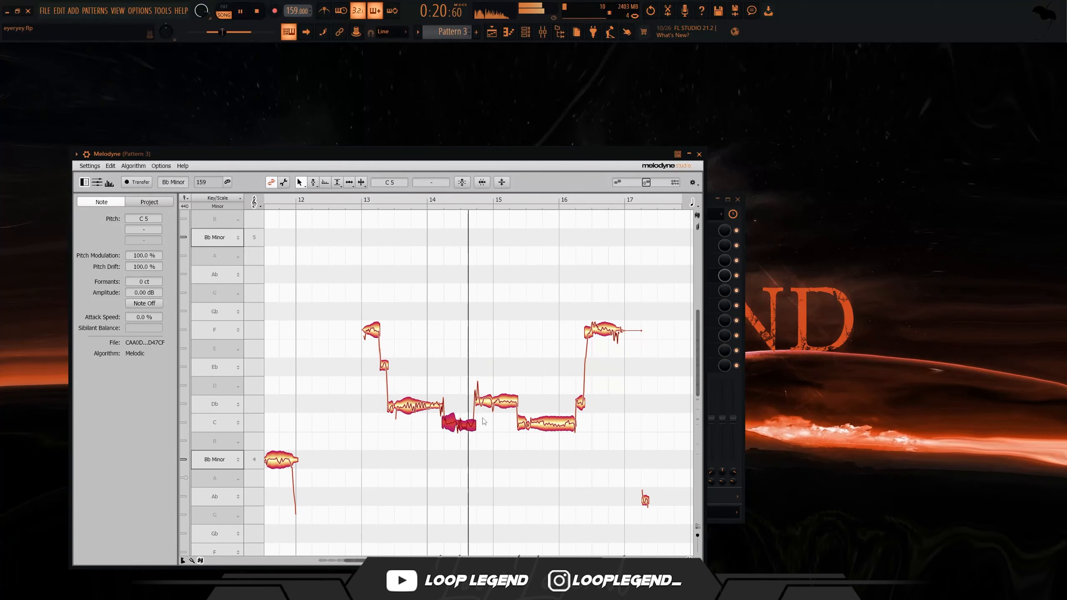
pyautogui.scroll(-3, 448, 453)
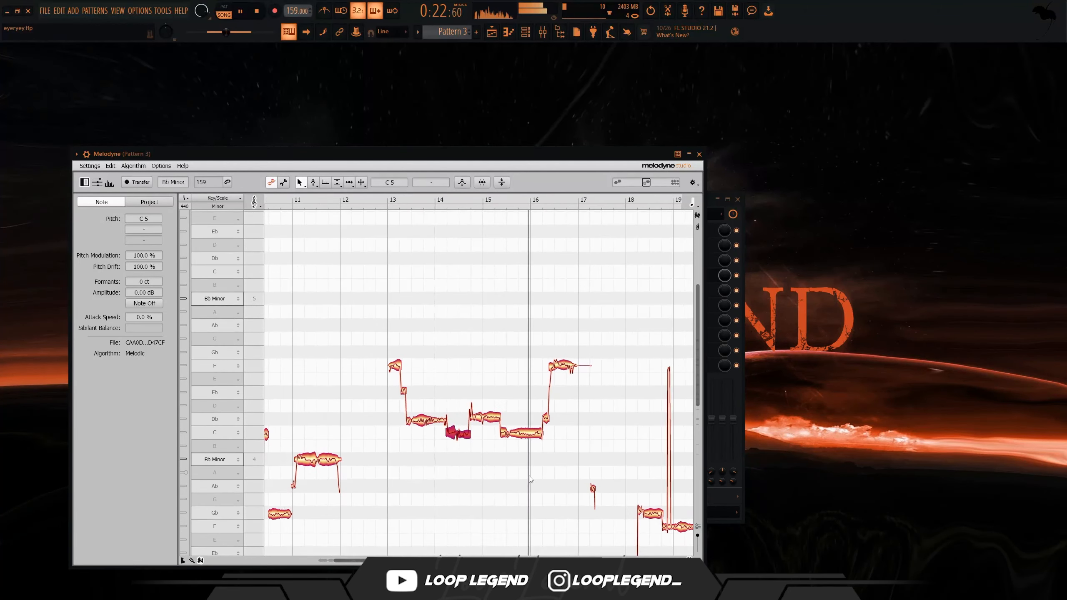
pyautogui.scroll(3, 600, 442)
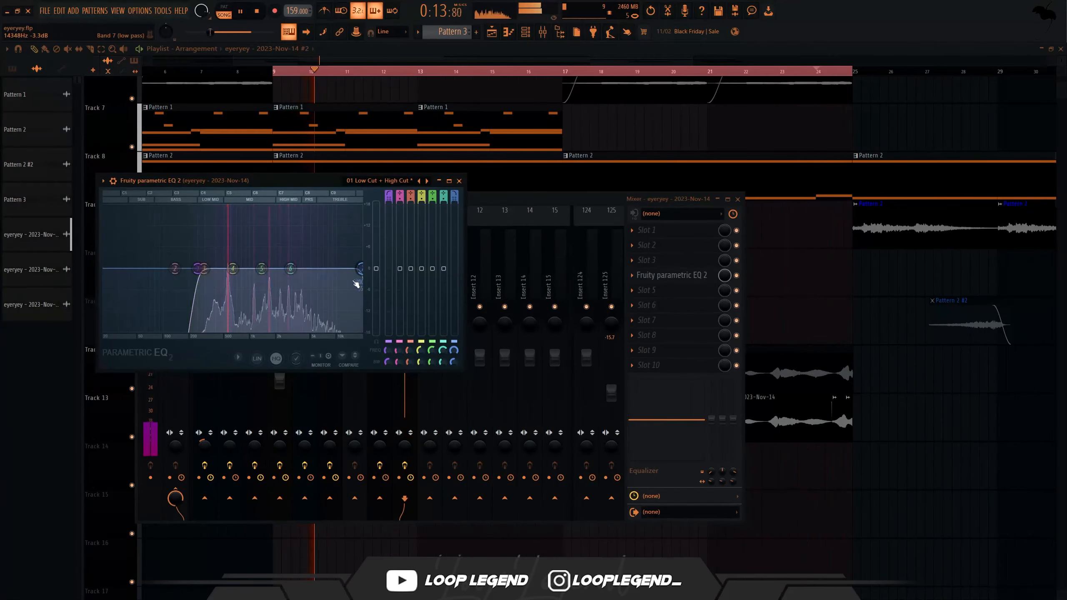
# Load soothe2 in slot 6 of mixer track 9, raise band 2 to about 2.9 dB sensitivity near 603 Hz, and raise an upper band
pyautogui.click(649, 277)
pyautogui.click(640, 292)
pyautogui.click(252, 444)
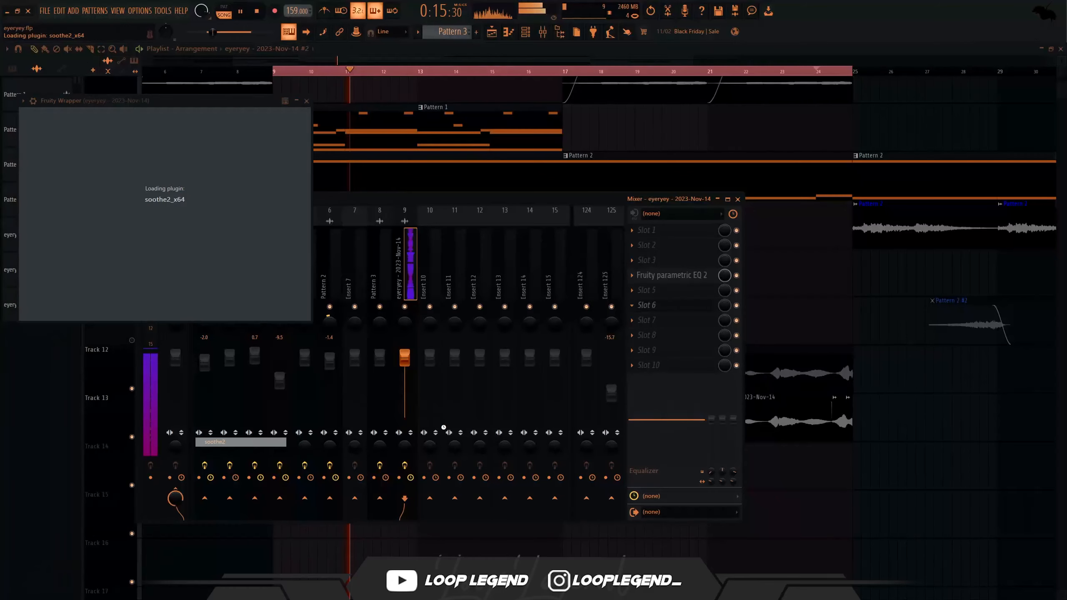
pyautogui.moveTo(449, 288); pyautogui.dragTo(340, 255)
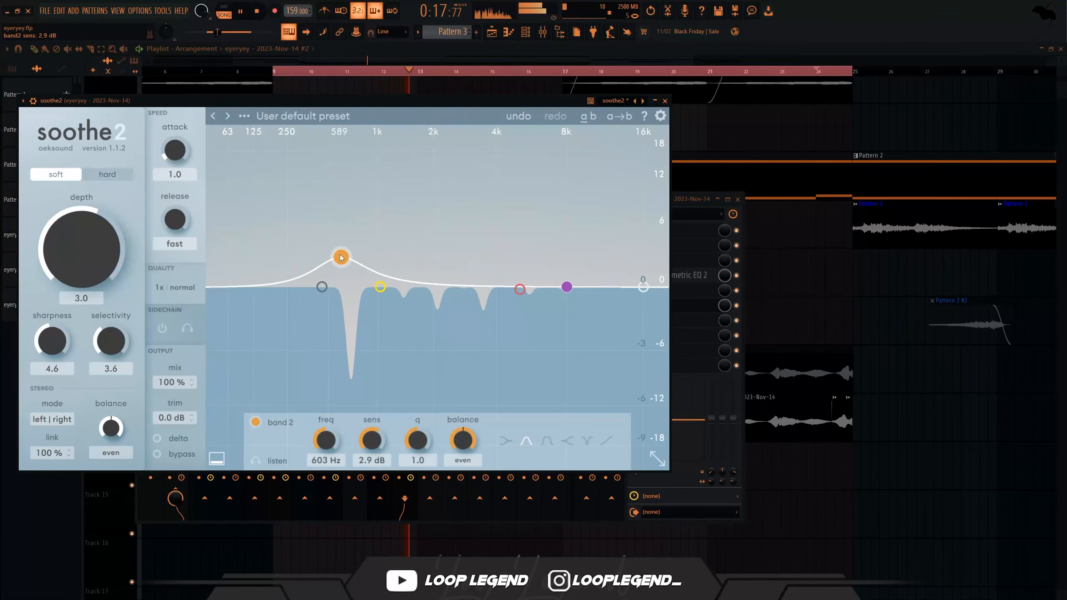
pyautogui.moveTo(519, 290); pyautogui.dragTo(454, 258)
pyautogui.click(664, 100)
# Add Abbey Road Saturator Stereo after soothe2, solo mixer track 9, and adjust the saturator's gain with its mix at about 92
pyautogui.click(689, 245)
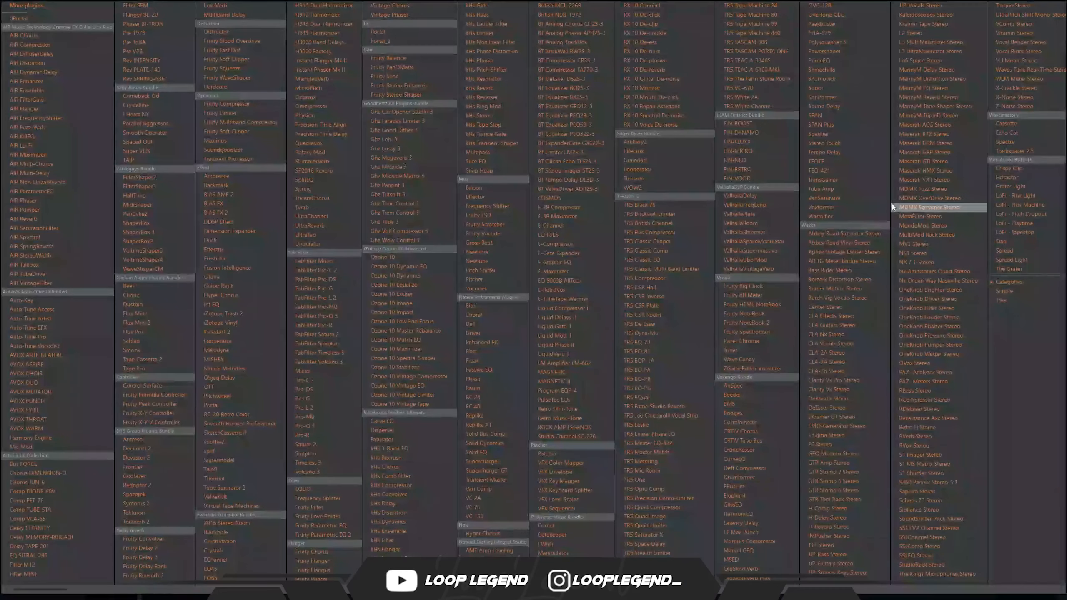
pyautogui.click(892, 203)
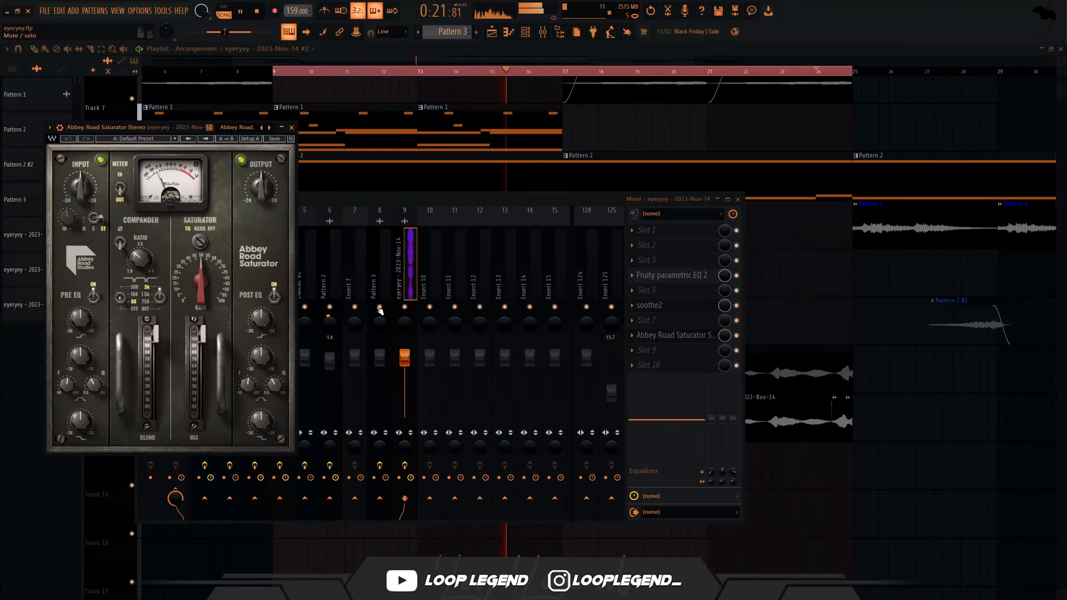
pyautogui.click(405, 318)
pyautogui.moveTo(135, 132); pyautogui.dragTo(223, 144)
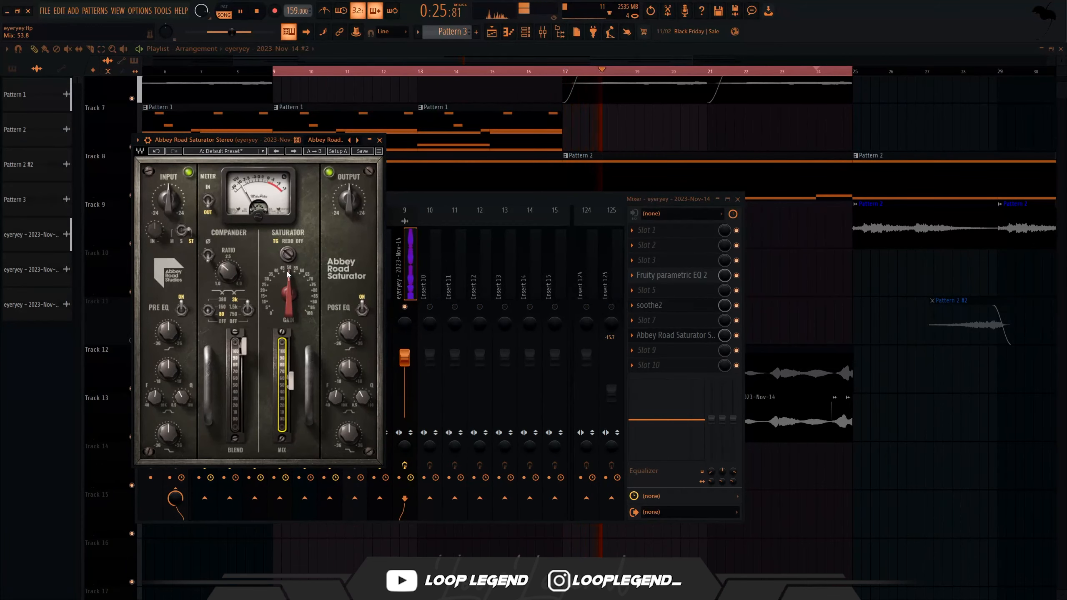
pyautogui.moveTo(289, 274); pyautogui.dragTo(288, 259)
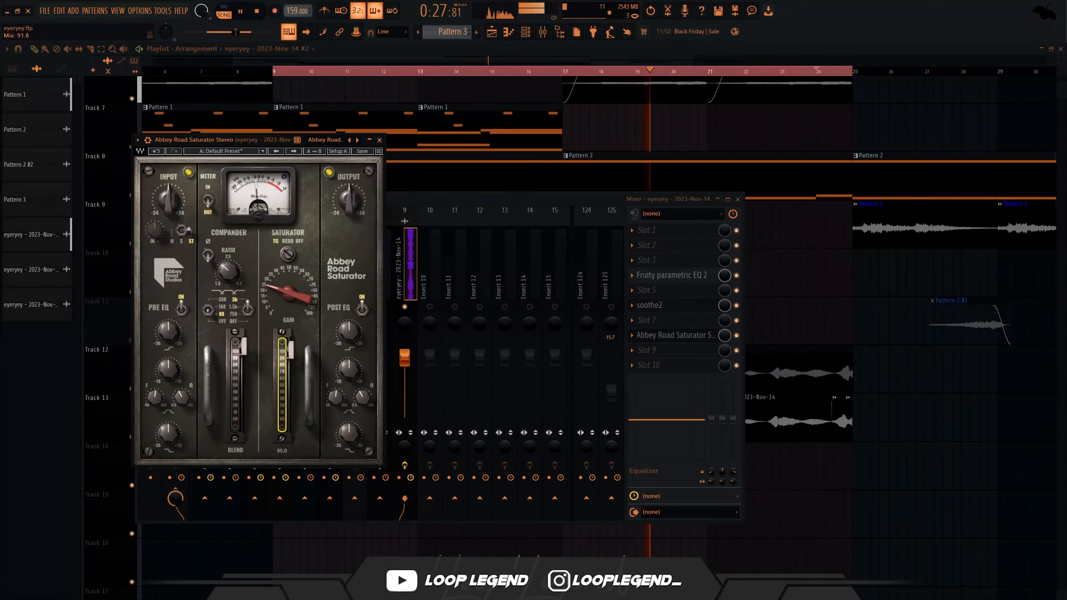
# Add a second Fruity parametric EQ 2 after the saturator, boosting the highs and adjusting a low-mid band
pyautogui.click(617, 365)
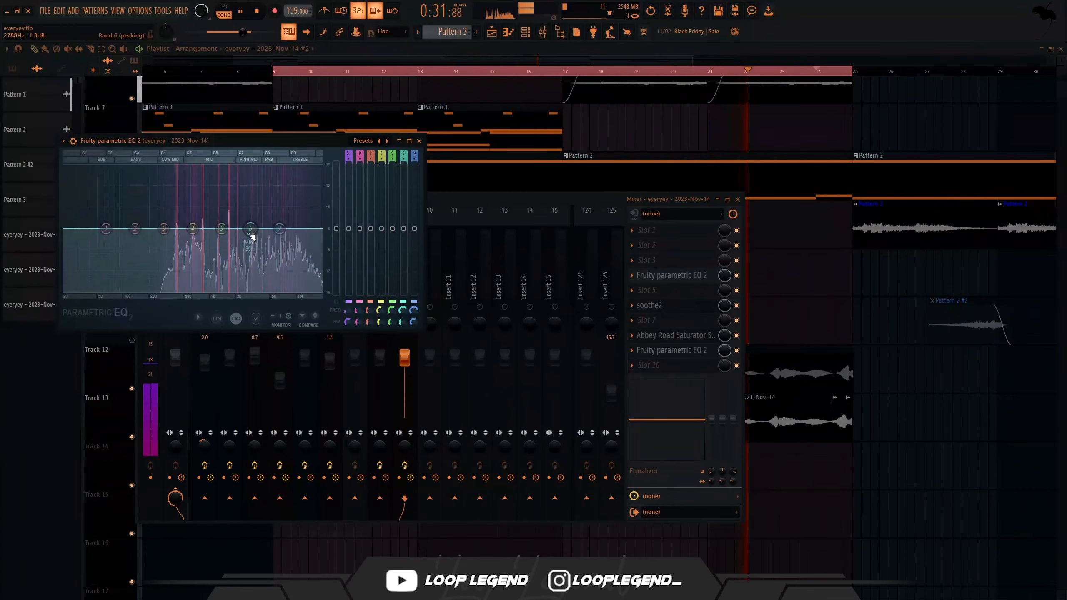
pyautogui.moveTo(250, 229); pyautogui.dragTo(292, 205)
pyautogui.moveTo(171, 245)
pyautogui.mouseDown()
pyautogui.moveTo(163, 240)
pyautogui.moveTo(183, 240)
pyautogui.mouseUp()
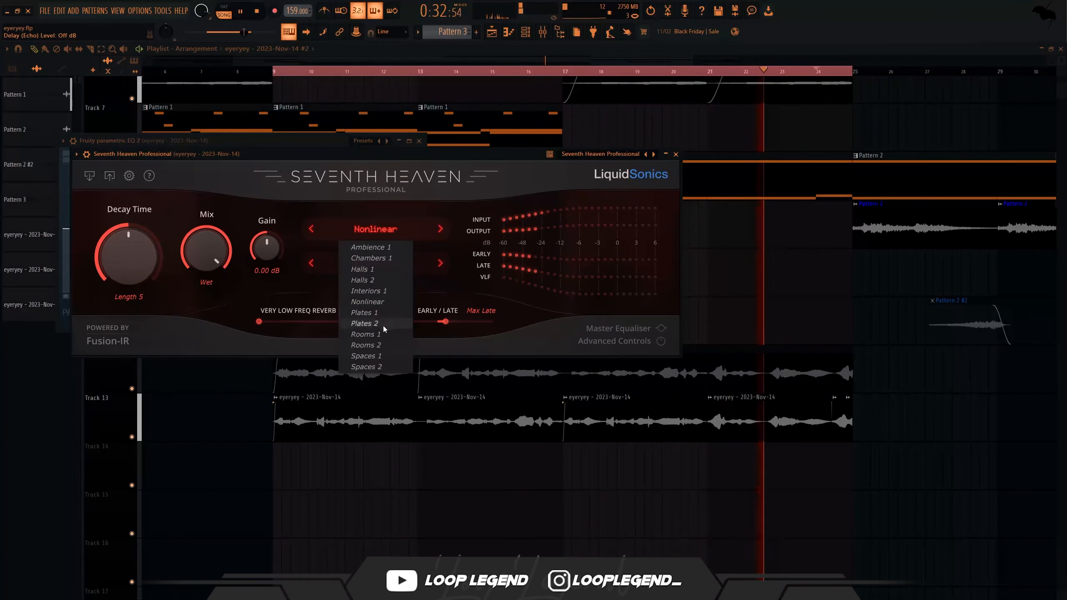
# Set the Seventh Heaven Professional reverb to the 08 Car Park preset from Spaces 1 and lower its mix
pyautogui.click(381, 356)
pyautogui.click(395, 264)
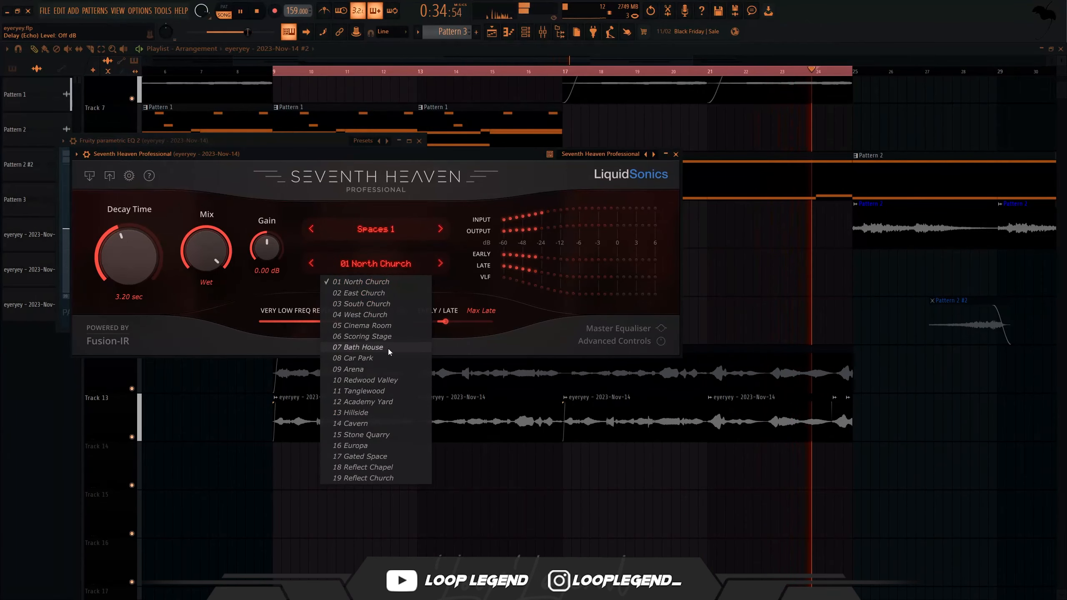
pyautogui.click(366, 363)
pyautogui.moveTo(189, 253); pyautogui.dragTo(198, 297)
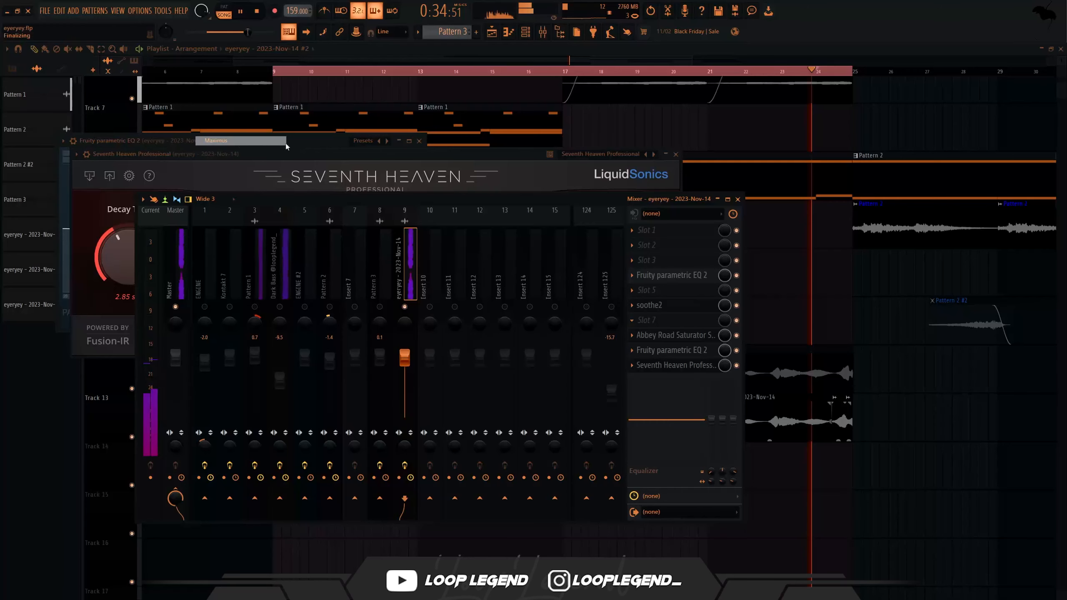
# Add Maximus to mixer track 9, move it to the end of the effect chain, and set its LMH mix to about 31%
pyautogui.click(650, 319)
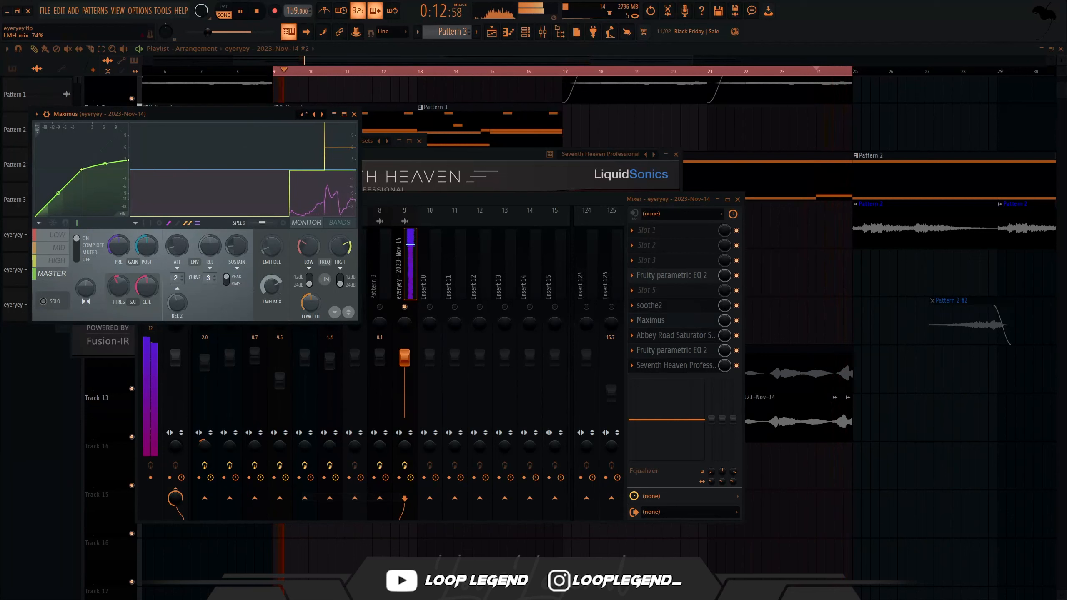
pyautogui.moveTo(650, 320); pyautogui.dragTo(651, 366)
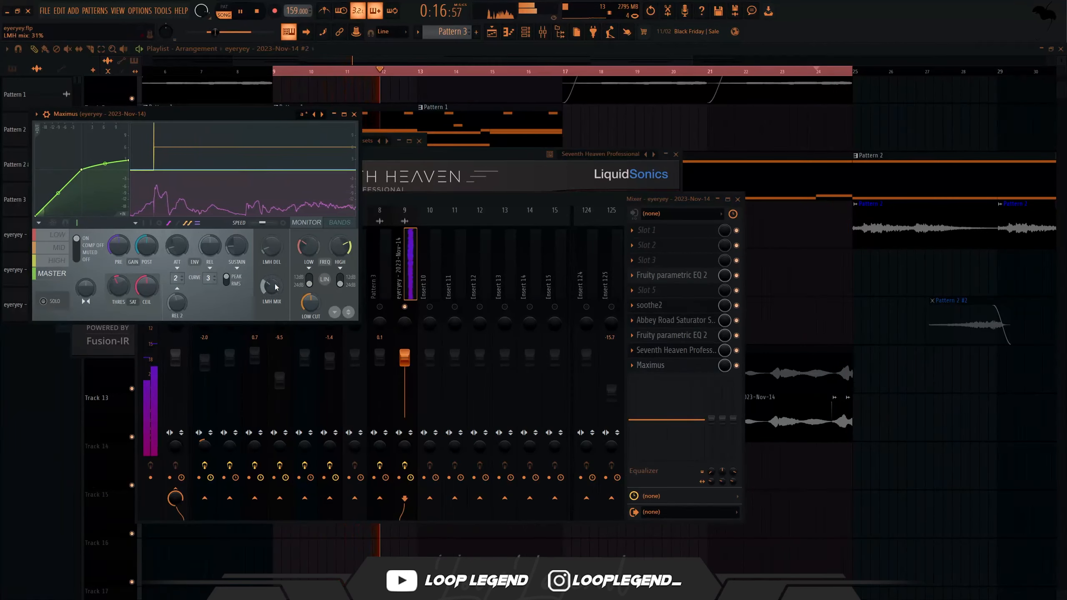
pyautogui.click(354, 114)
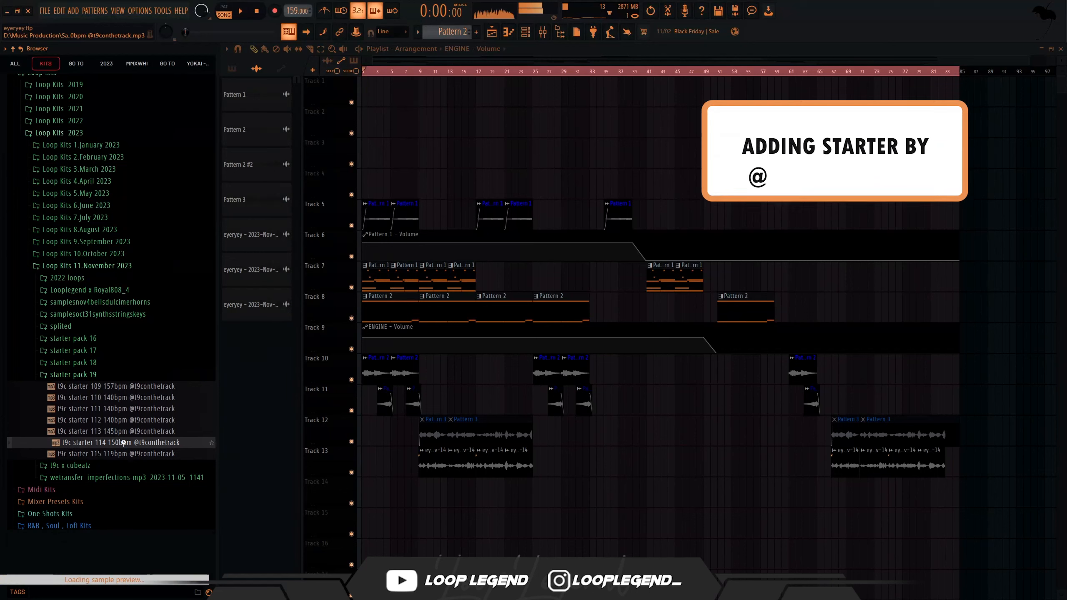
pyautogui.click(128, 454)
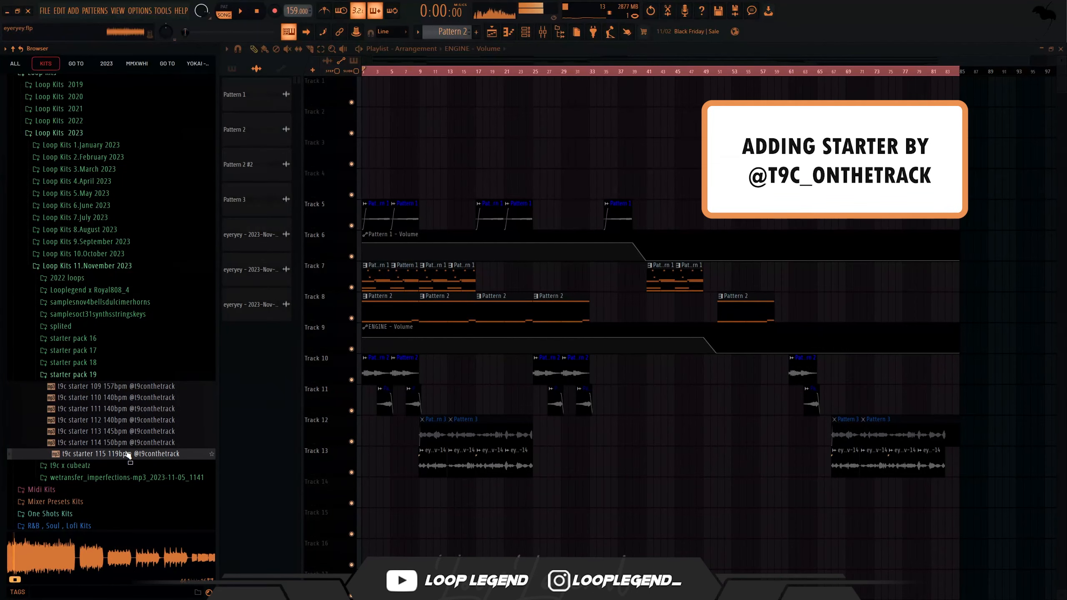
pyautogui.moveTo(128, 454); pyautogui.dragTo(441, 532)
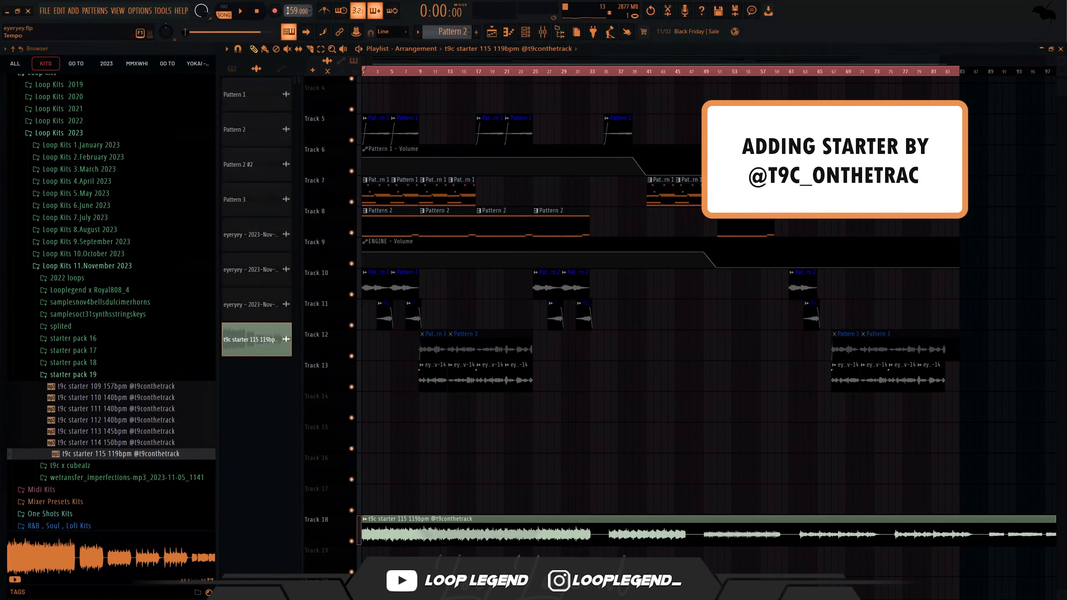
# Set the tempo to 119 BPM, switch the starter clip to Stretch mode, and return the tempo to 159 BPM
pyautogui.rightClick(294, 12)
pyautogui.click(409, 79)
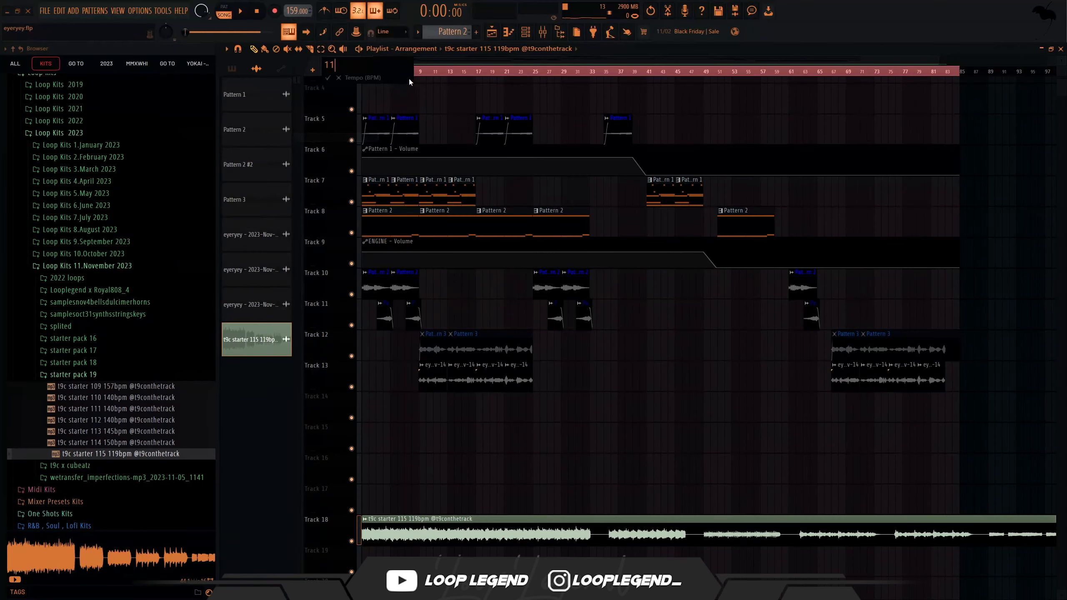
pyautogui.doubleClick(525, 539)
pyautogui.rightClick(309, 9)
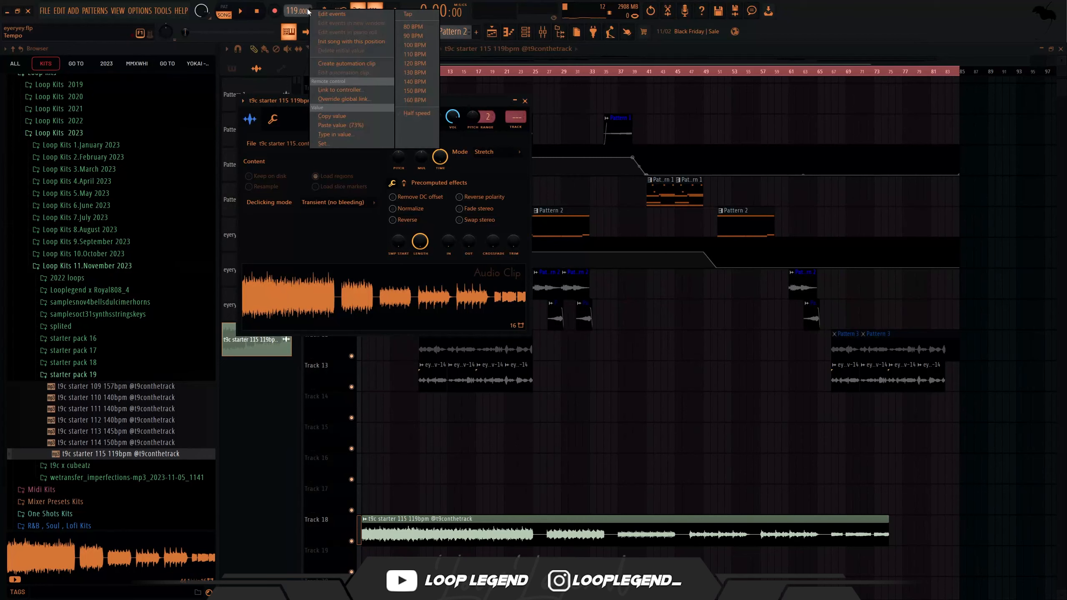
pyautogui.click(345, 135)
pyautogui.press('Return')
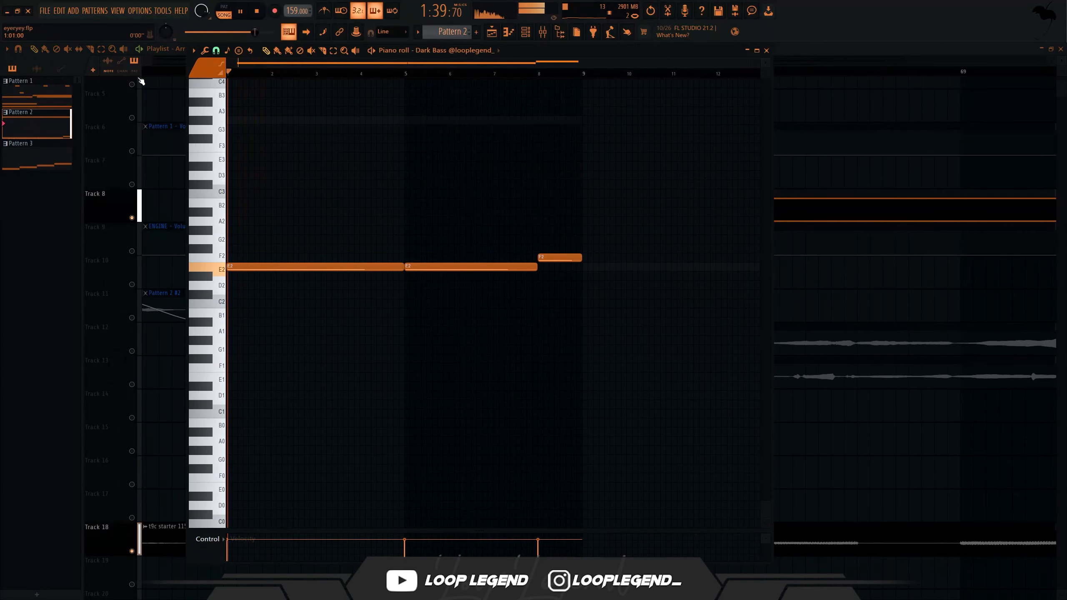
# Transpose the Pattern 2 Dark Bass notes down by semitones to match the starter's key, and pitch the starter clip +300 cents
pyautogui.hotkey('shift', 'Down')
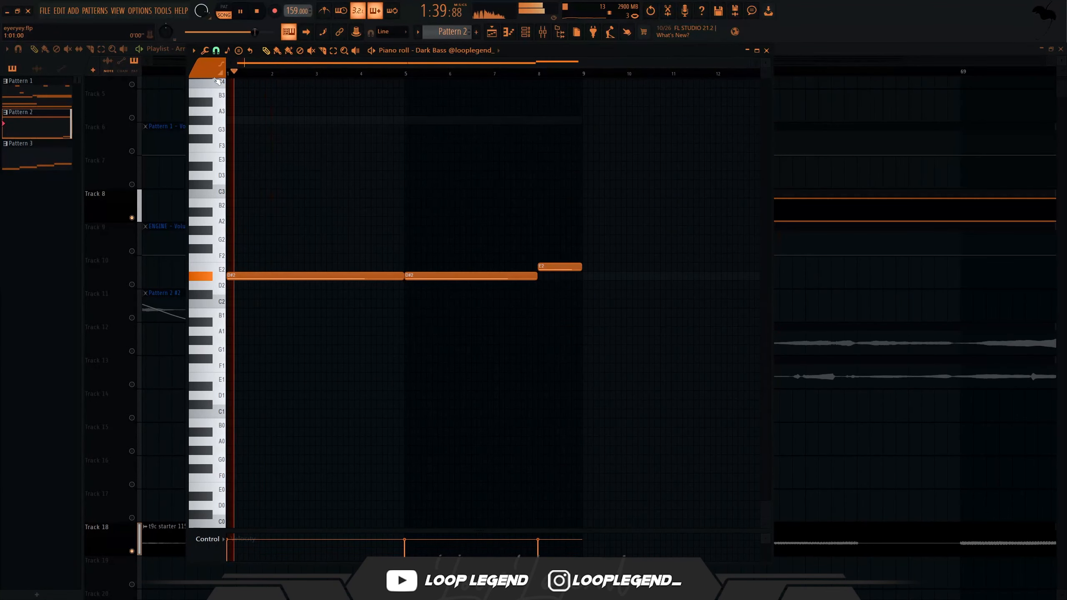
pyautogui.hotkey('shift', 'Down')
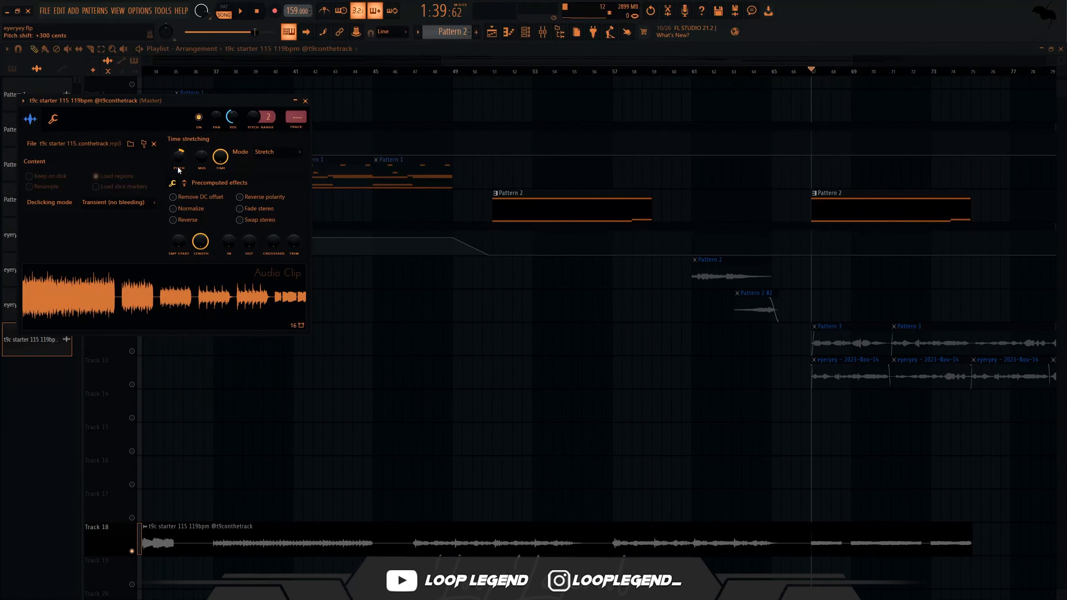
pyautogui.click(306, 101)
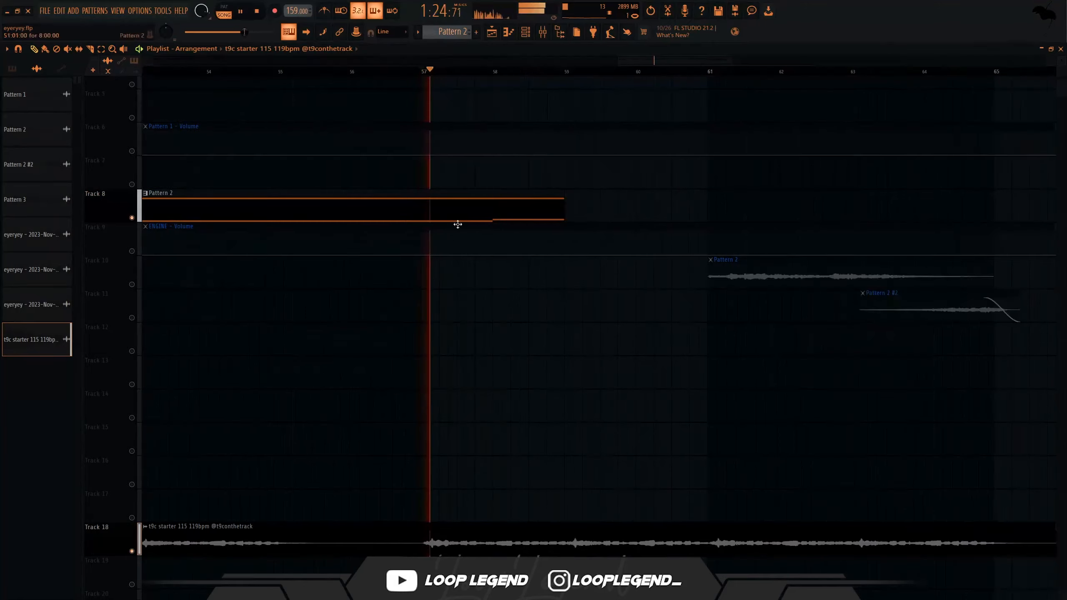
# Play the starter clip on track 18 from several positions and slice it at section boundaries, including bar 37
pyautogui.scroll(-5, 496, 360)
pyautogui.scroll(5, 496, 360)
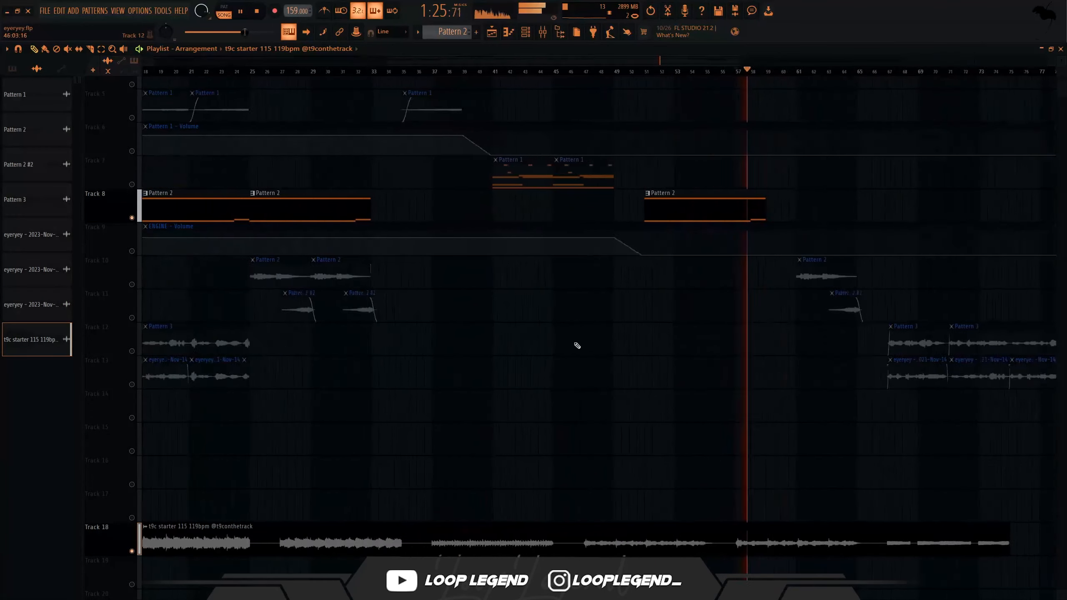
pyautogui.click(610, 71)
pyautogui.scroll(4, 446, 150)
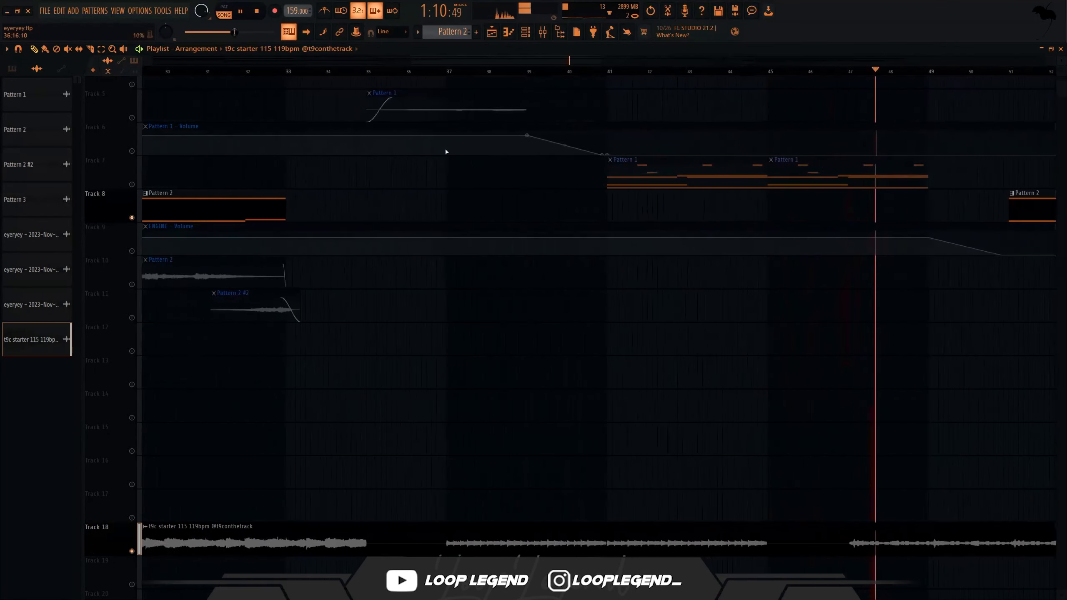
pyautogui.click(452, 70)
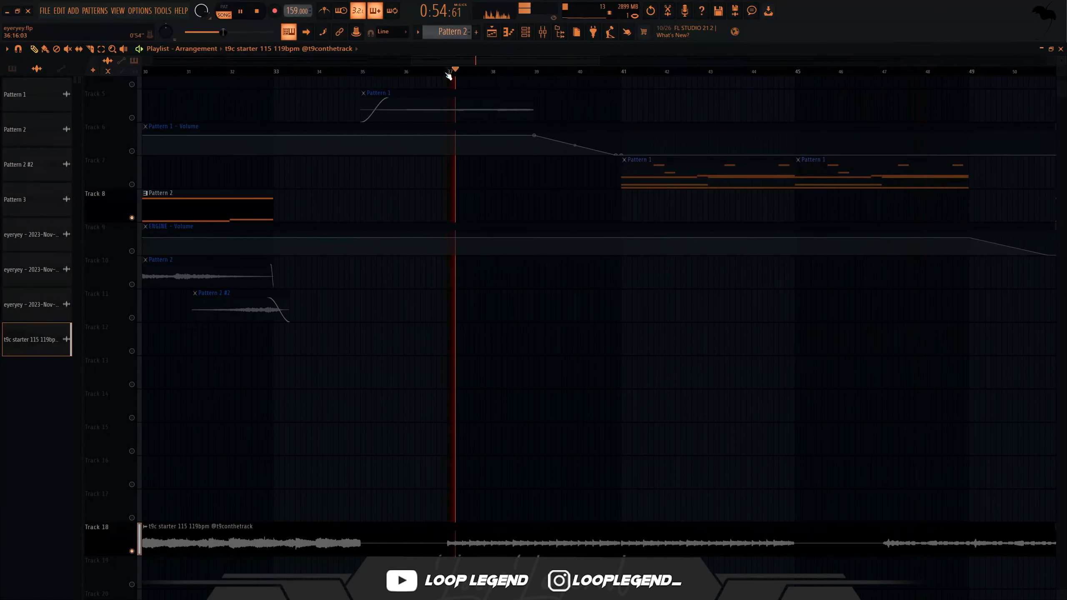
pyautogui.click(449, 544)
pyautogui.scroll(-5, 458, 545)
pyautogui.click(579, 545)
# Slice the starter clip at another section boundary and delete the unwanted piece
pyautogui.scroll(5, 247, 472)
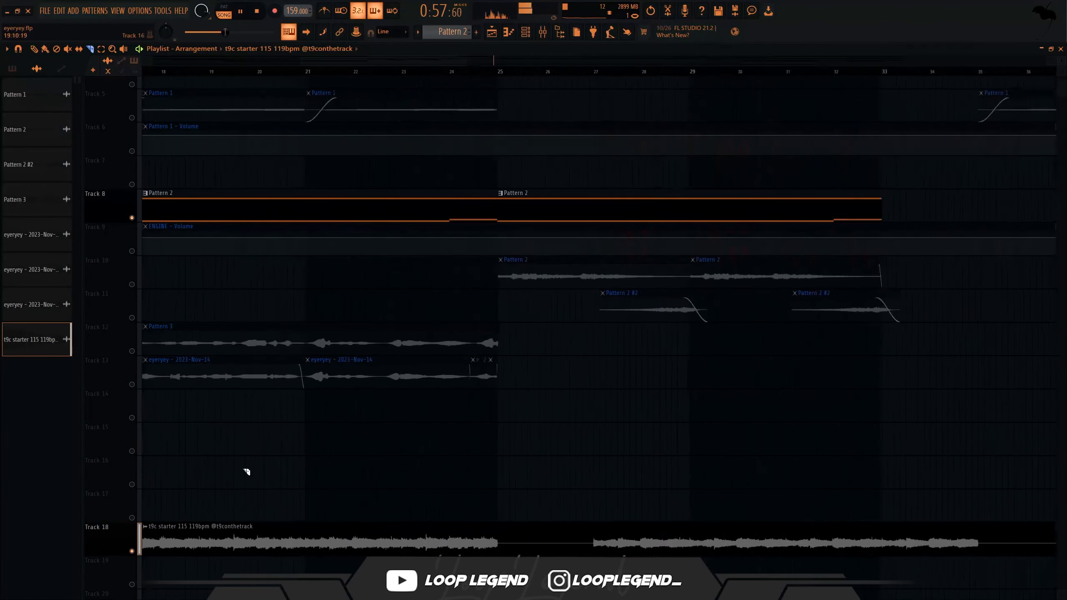
pyautogui.click(621, 547)
pyautogui.scroll(-5, 620, 546)
pyautogui.moveTo(315, 490); pyautogui.dragTo(329, 559)
pyautogui.press('Delete')
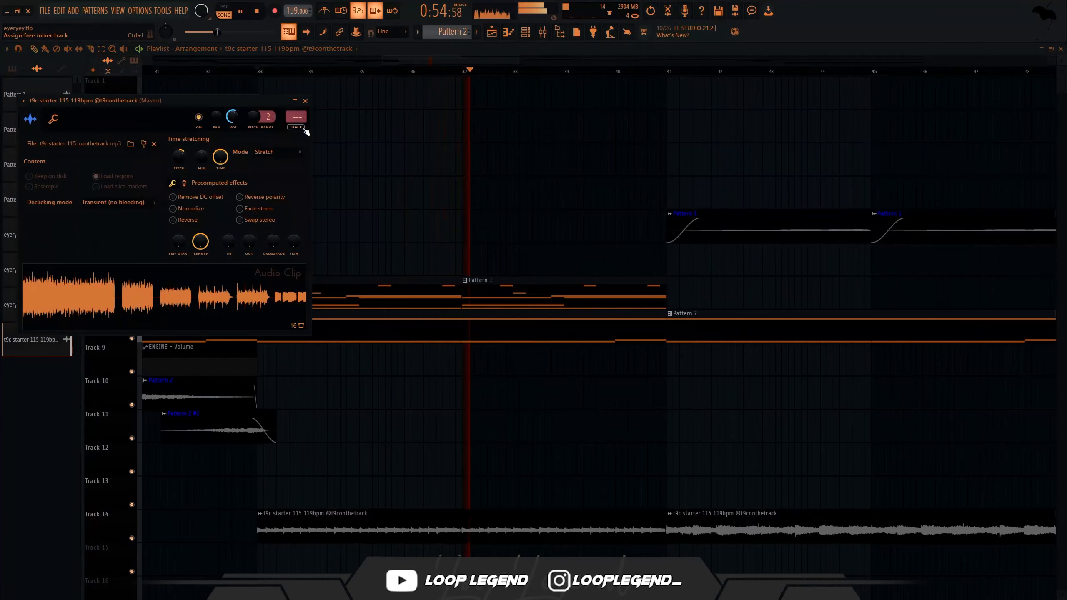
# Route the t9c starter 115 clip to free mixer track 10 and show that track in the mixer
pyautogui.press('F9')
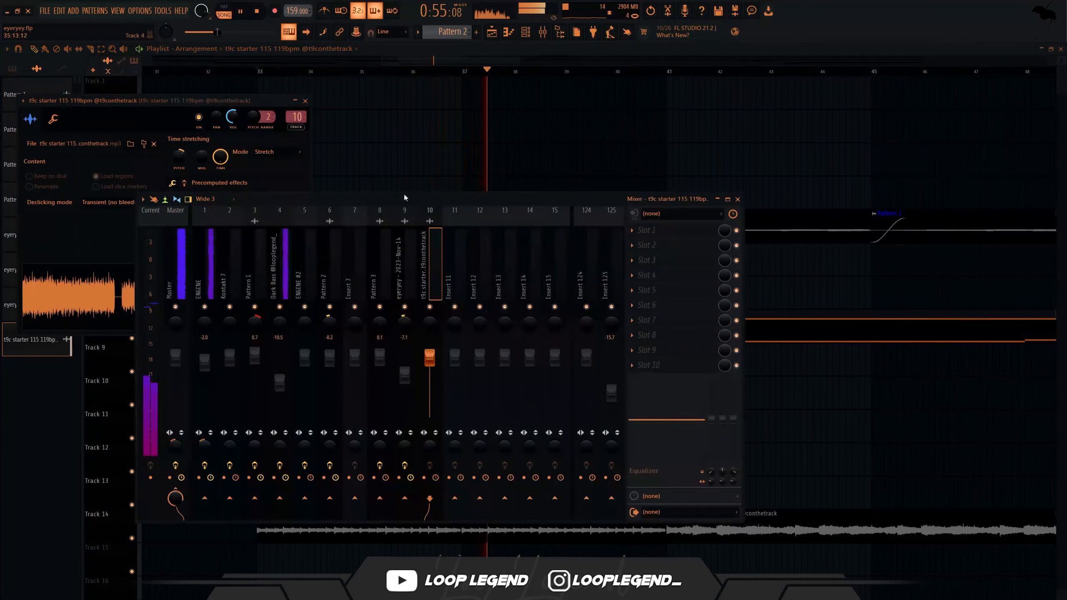
# Add Fruity parametric EQ 2 to slot 3 of the starter's mixer track, load its 01 Low Cut + High Cut preset and raise the low-cut frequency
pyautogui.click(647, 260)
pyautogui.click(323, 528)
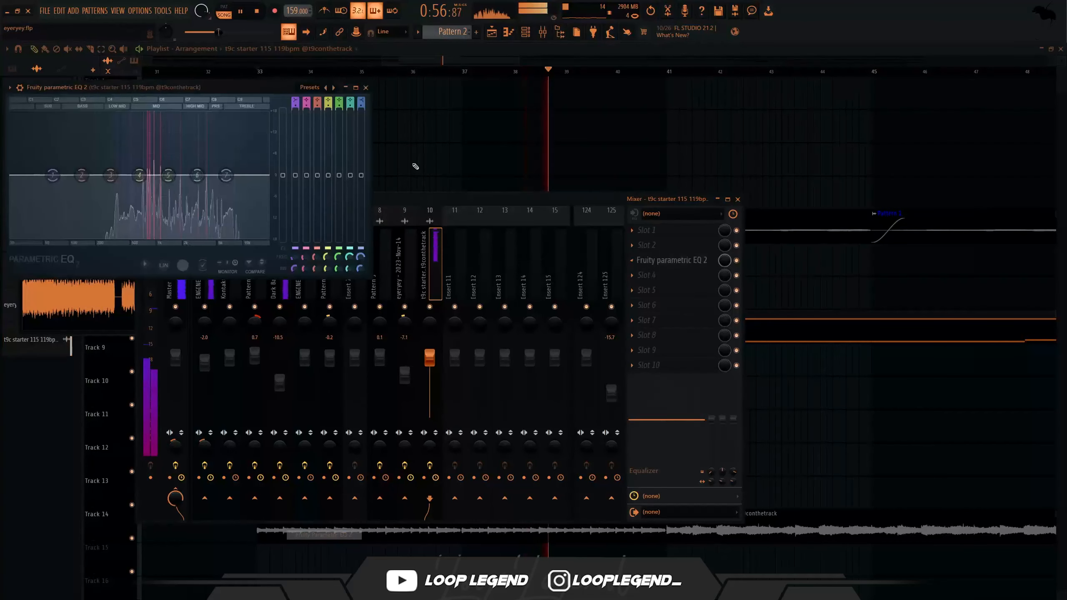
pyautogui.click(334, 87)
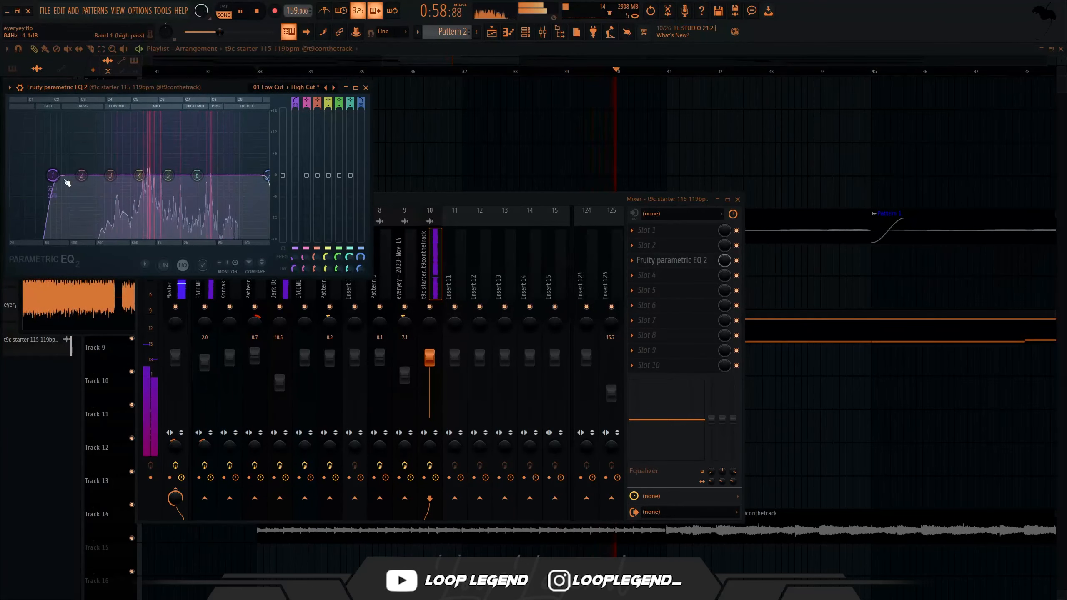
pyautogui.moveTo(67, 183); pyautogui.dragTo(121, 183)
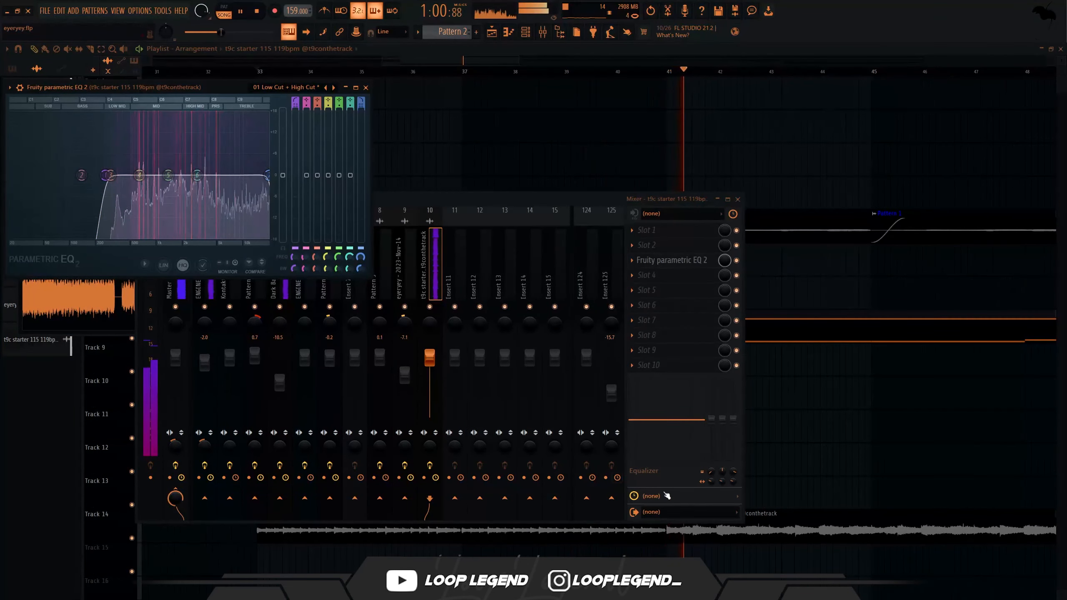
pyautogui.press('Escape')
# Lower the t9c starter clip's volume on the playlist to -2.9 dB
pyautogui.scroll(-3, 876, 559)
pyautogui.press('Escape')
pyautogui.press('Escape')
pyautogui.moveTo(855, 542); pyautogui.dragTo(855, 549)
# Add soothe2 to slot 4 of the starter's mixer track, raising band 3 about 6.7 dB at 4.8 kHz and moving the orange band up below 1 kHz
pyautogui.press('F9')
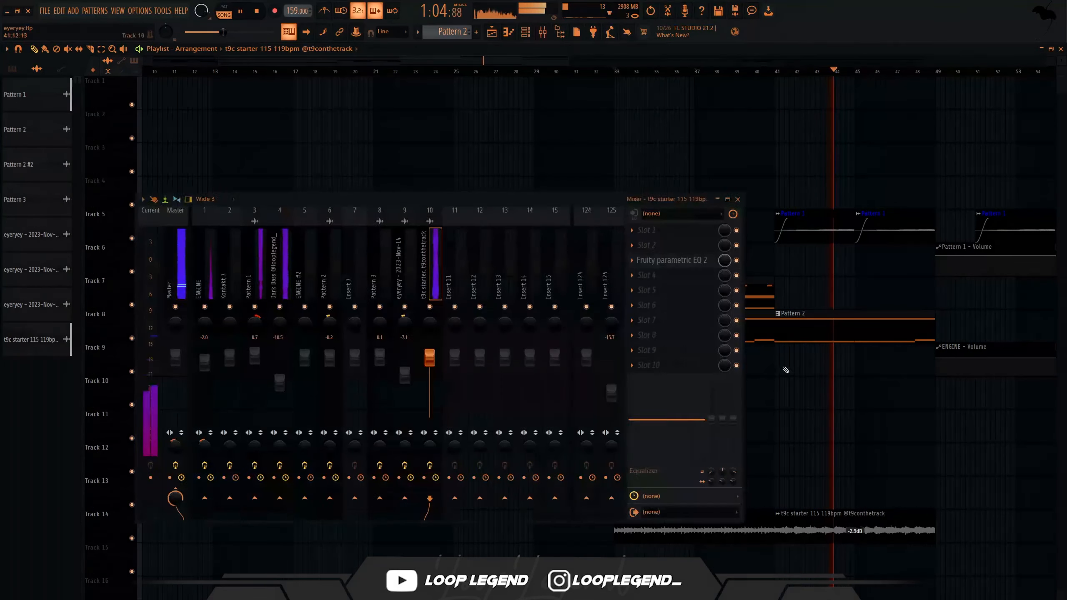
pyautogui.click(634, 276)
pyautogui.click(217, 442)
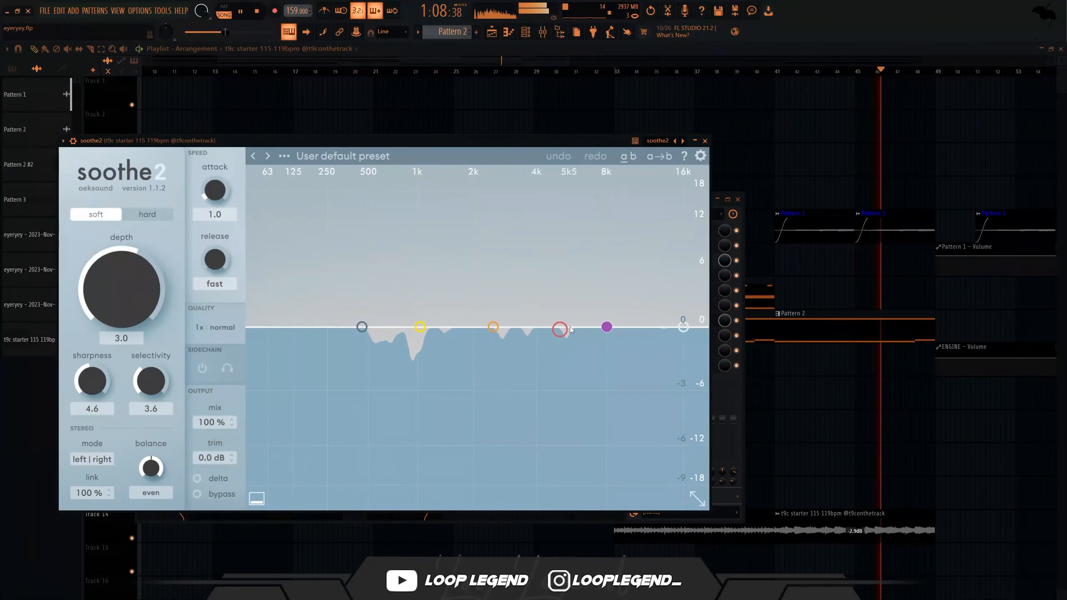
pyautogui.moveTo(568, 329); pyautogui.dragTo(555, 260)
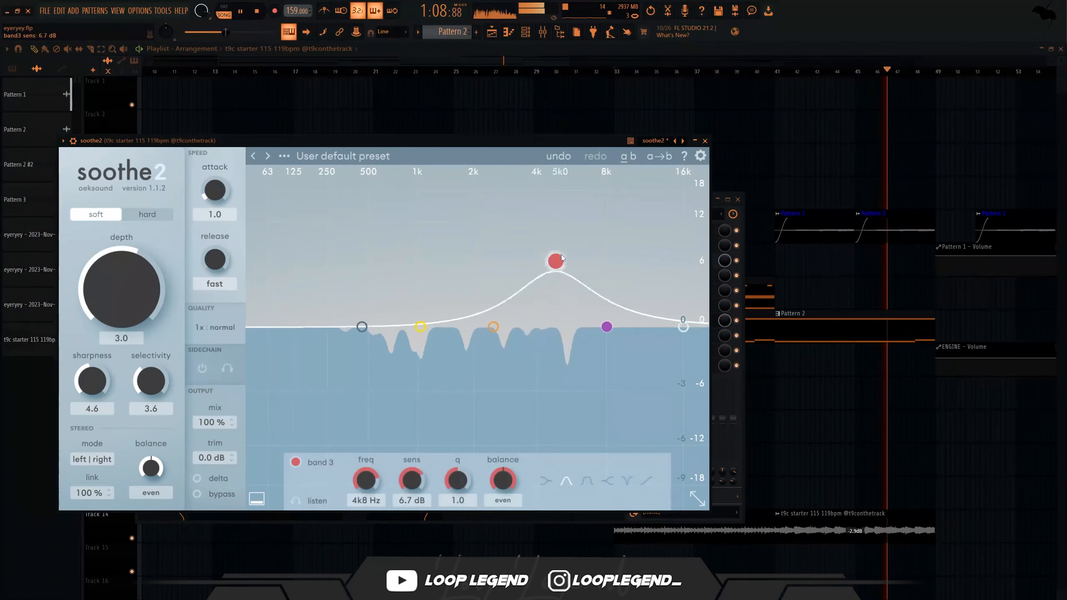
pyautogui.moveTo(493, 327); pyautogui.dragTo(397, 240)
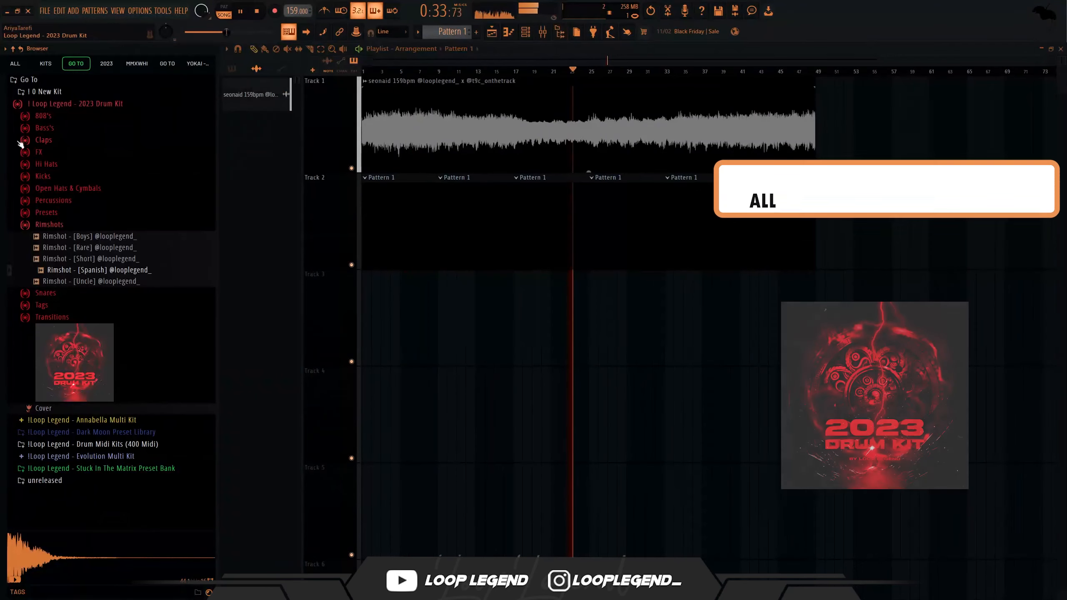
# Load Hi Hat - [Chi Chi] from the 2023 Drum Kit into a new channel with the Hi Hat Midi Simple (1) notes and show its piano roll
pyautogui.click(46, 163)
pyautogui.click(115, 253)
pyautogui.rightClick(114, 251)
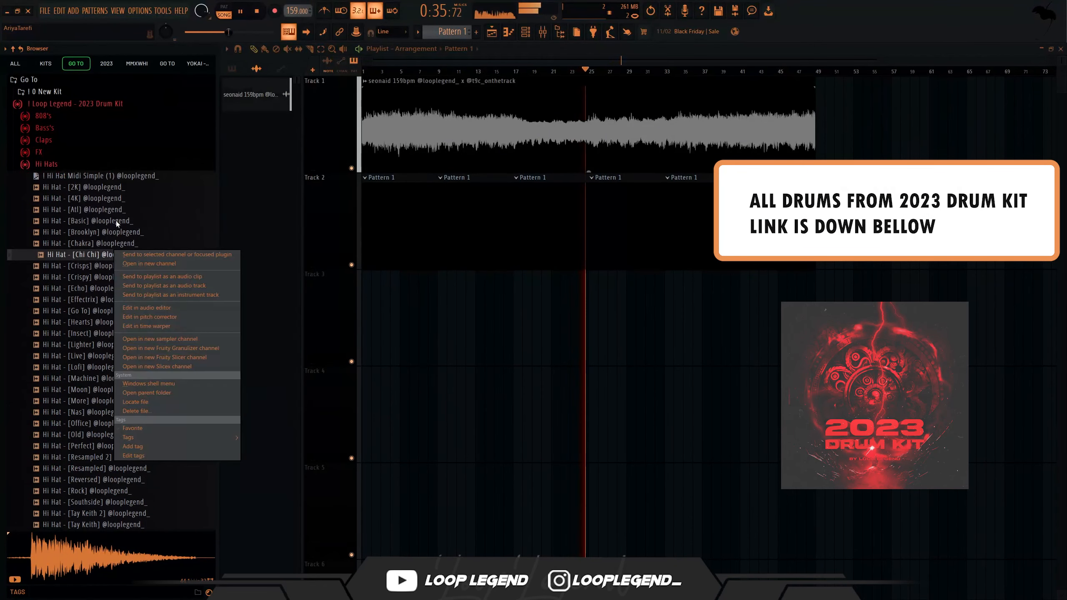
pyautogui.click(119, 264)
pyautogui.rightClick(122, 178)
pyautogui.click(125, 185)
pyautogui.moveTo(426, 273); pyautogui.dragTo(425, 268)
pyautogui.press('F7')
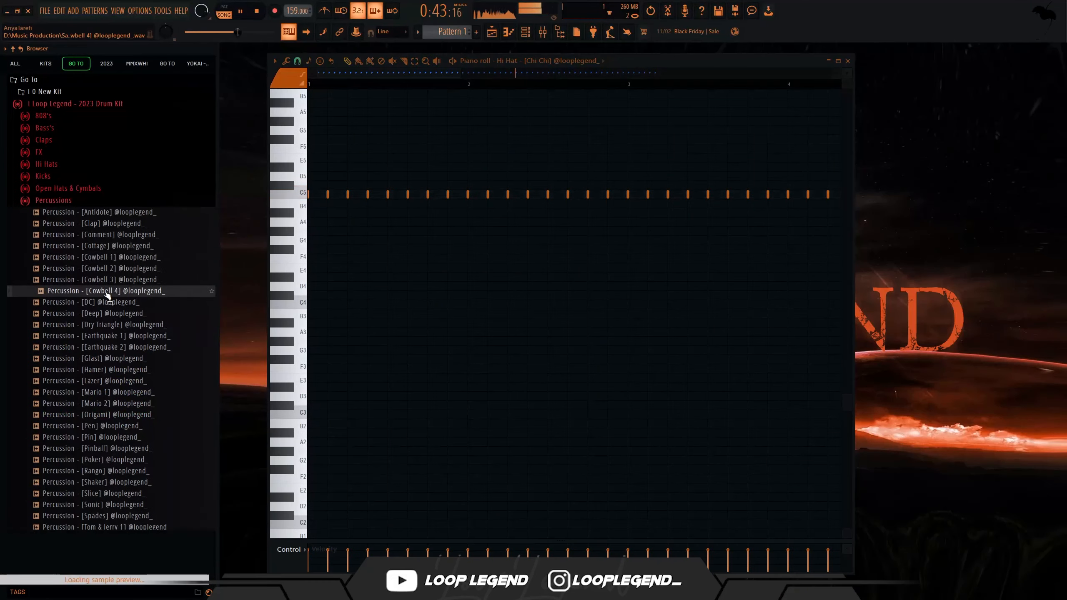
# Audition percussion samples and add Percussion - [Cottage] and Percussion - [Glast] as new channels
pyautogui.click(105, 246)
pyautogui.rightClick(106, 247)
pyautogui.click(112, 259)
pyautogui.click(105, 359)
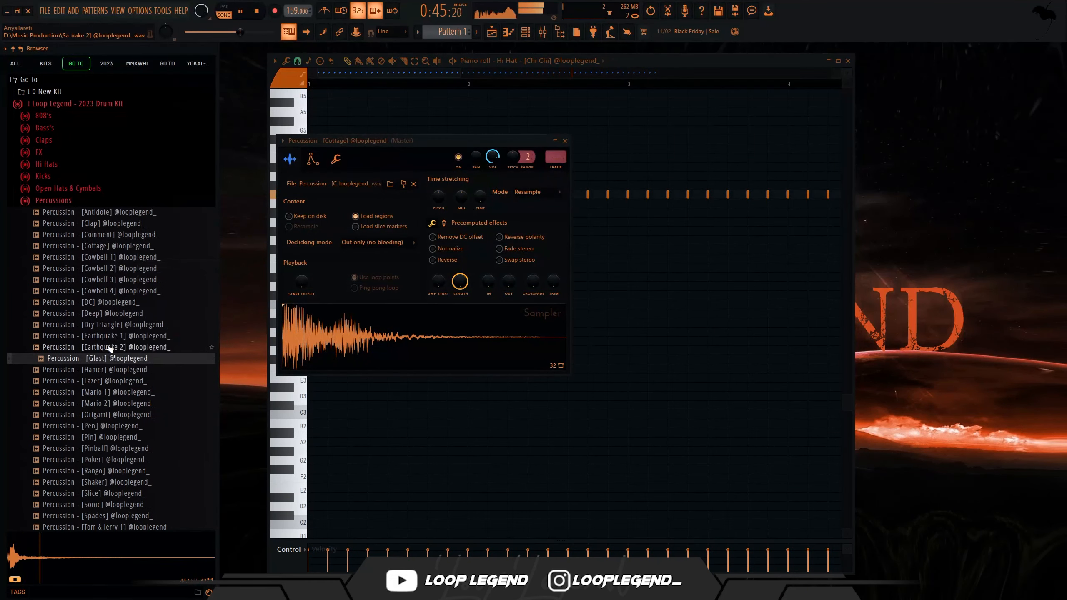
pyautogui.click(108, 348)
pyautogui.rightClick(107, 356)
pyautogui.click(111, 370)
# Audition more percussion samples, add Percussion - [Mario 1] and Percussion - [Antidote] as new channels, and show the channel rack
pyautogui.click(106, 383)
pyautogui.click(105, 402)
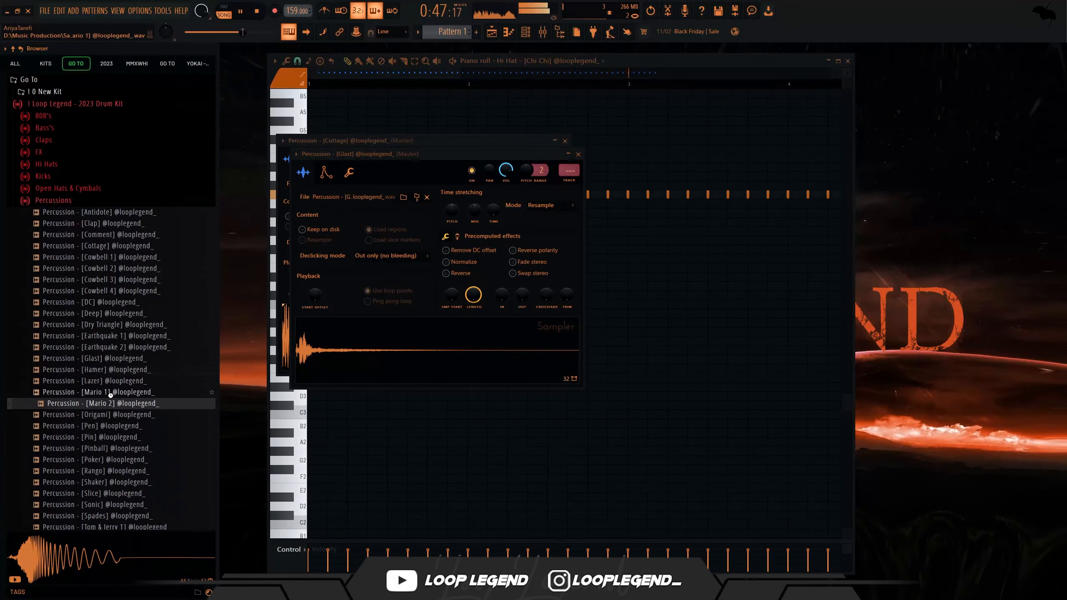
pyautogui.click(110, 394)
pyautogui.click(112, 405)
pyautogui.rightClick(110, 391)
pyautogui.click(115, 396)
pyautogui.click(105, 211)
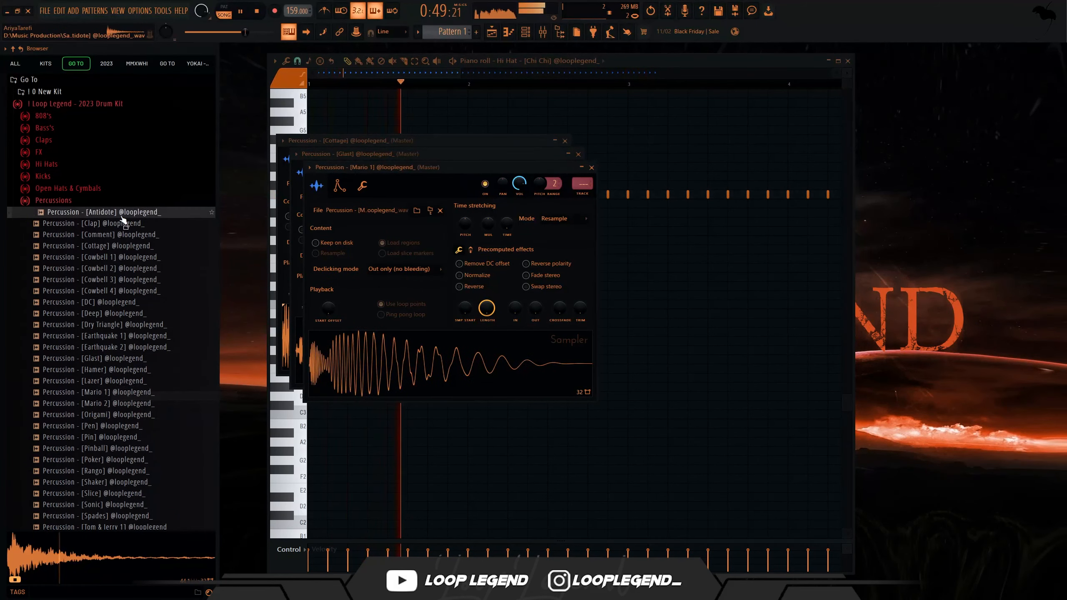
pyautogui.rightClick(119, 212)
pyautogui.click(126, 217)
pyautogui.press('F6')
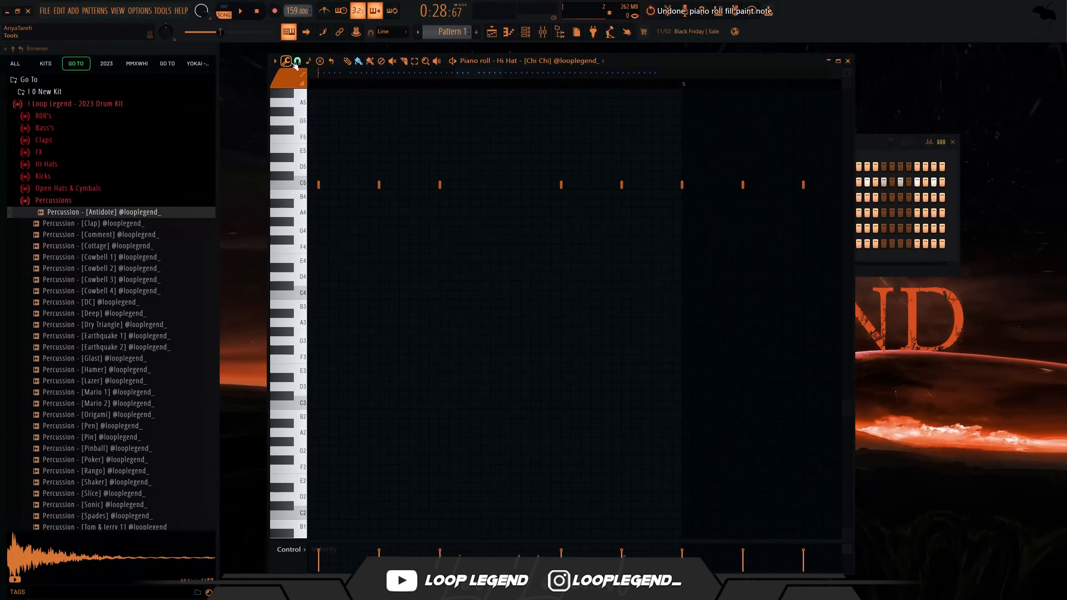
# Set snapping to 1/2 step and replace hi-hat notes at the end of bar 4 with a three-note A#4 roll and a lower single note
pyautogui.click(297, 60)
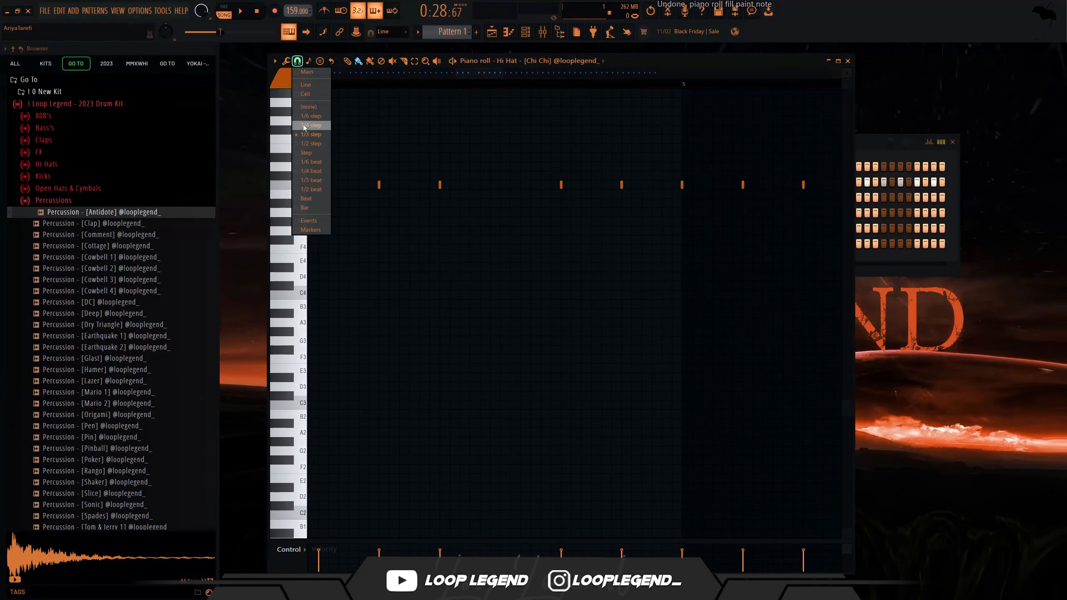
pyautogui.click(309, 146)
pyautogui.press('space')
pyautogui.moveTo(568, 203); pyautogui.dragTo(599, 202)
pyautogui.click(626, 219)
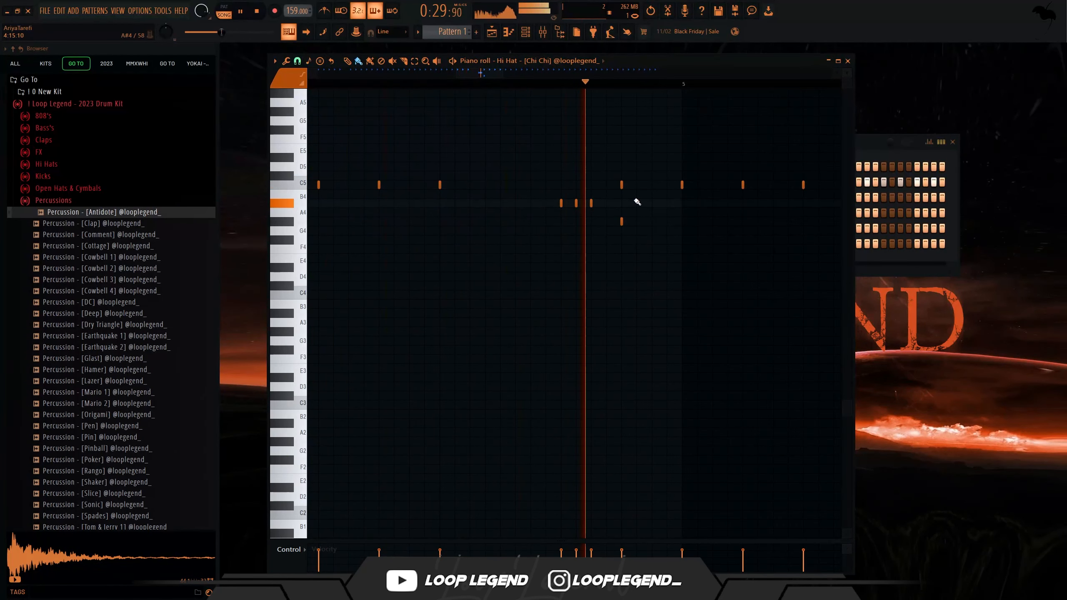
pyautogui.press('space')
pyautogui.rightClick(622, 186)
# Set snapping to 1/3 step, paint a dense A#4 hi-hat roll late in bar 4 and shape its velocities into a rising ramp
pyautogui.click(297, 61)
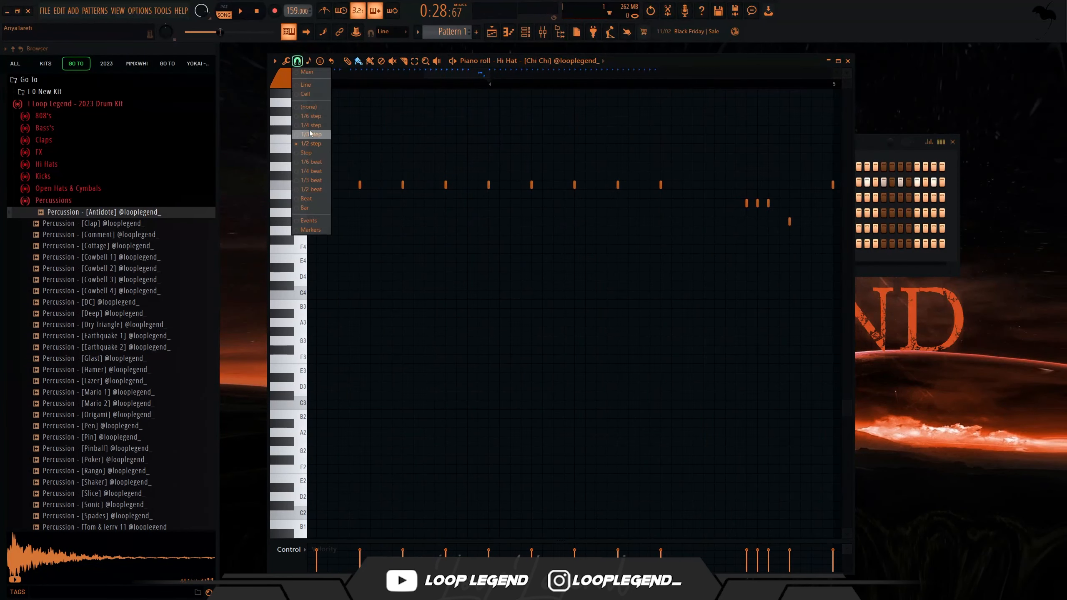
pyautogui.click(310, 134)
pyautogui.scroll(3, 730, 210)
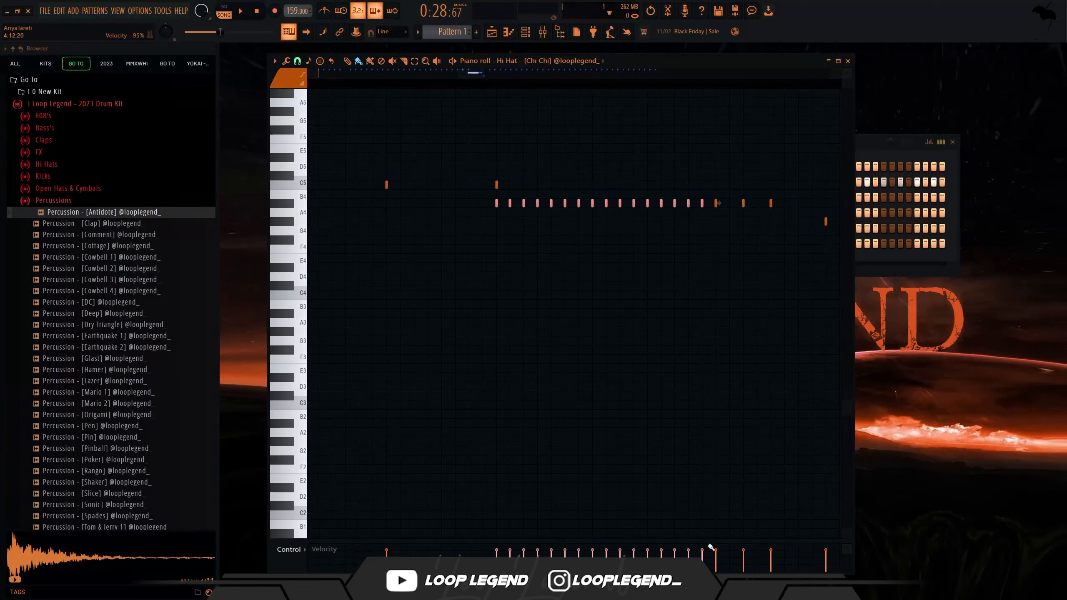
pyautogui.moveTo(711, 548); pyautogui.dragTo(710, 211)
# Play the pattern and drop individual hi-hat notes in bar 6 from C5 to lower pitches such as G#4, D#4 and D4
pyautogui.press('space')
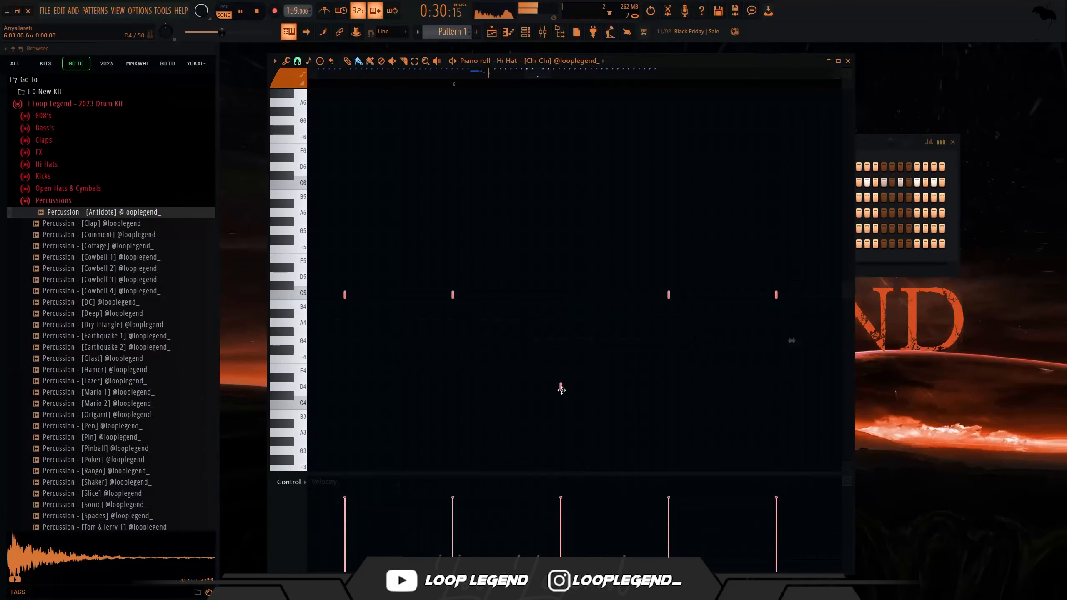
pyautogui.moveTo(604, 379); pyautogui.dragTo(517, 351)
pyautogui.scroll(-7, 517, 351)
pyautogui.scroll(6, 638, 348)
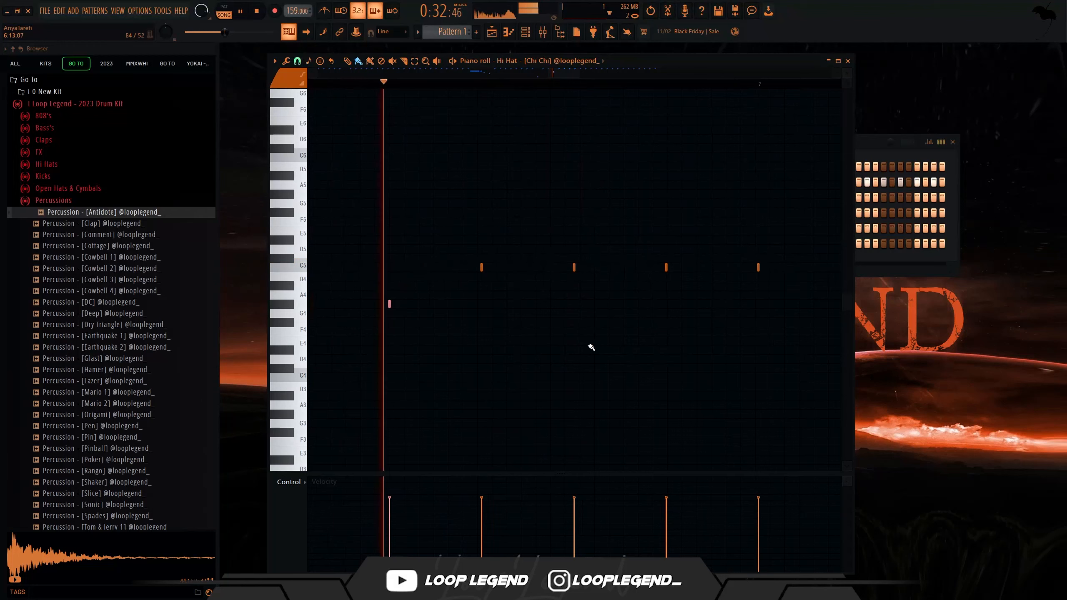
pyautogui.moveTo(574, 268); pyautogui.dragTo(574, 350)
pyautogui.moveTo(666, 267); pyautogui.dragTo(667, 362)
pyautogui.press('space')
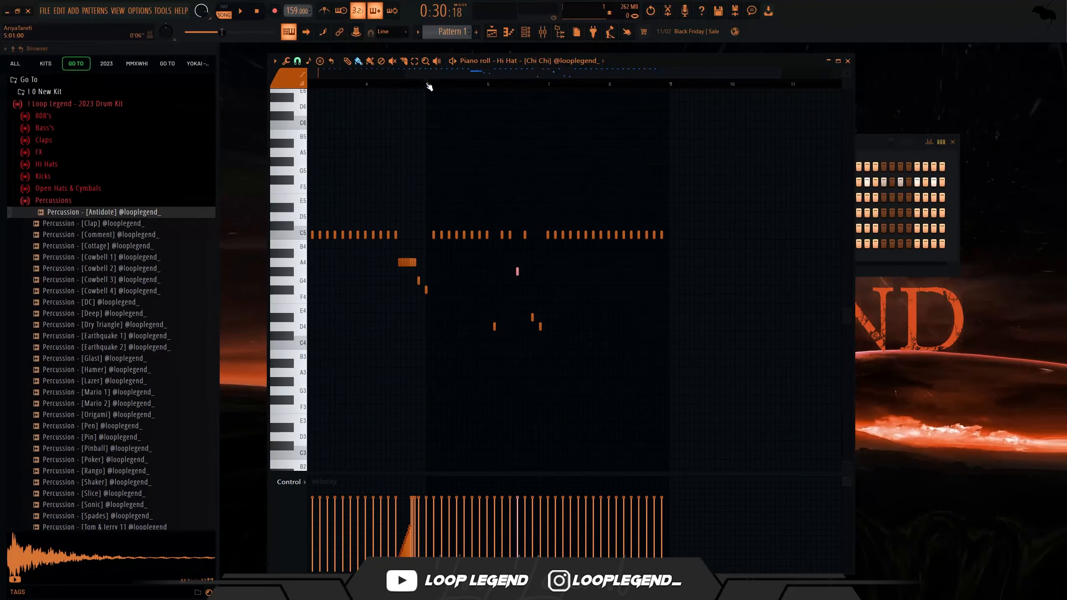
# Play the hi-hats from bar 5, paint a fast D#4 roll in bar 8 and lower two of that bar's following C5 notes
pyautogui.click(429, 86)
pyautogui.press('space')
pyautogui.scroll(6, 571, 272)
pyautogui.scroll(1, 495, 317)
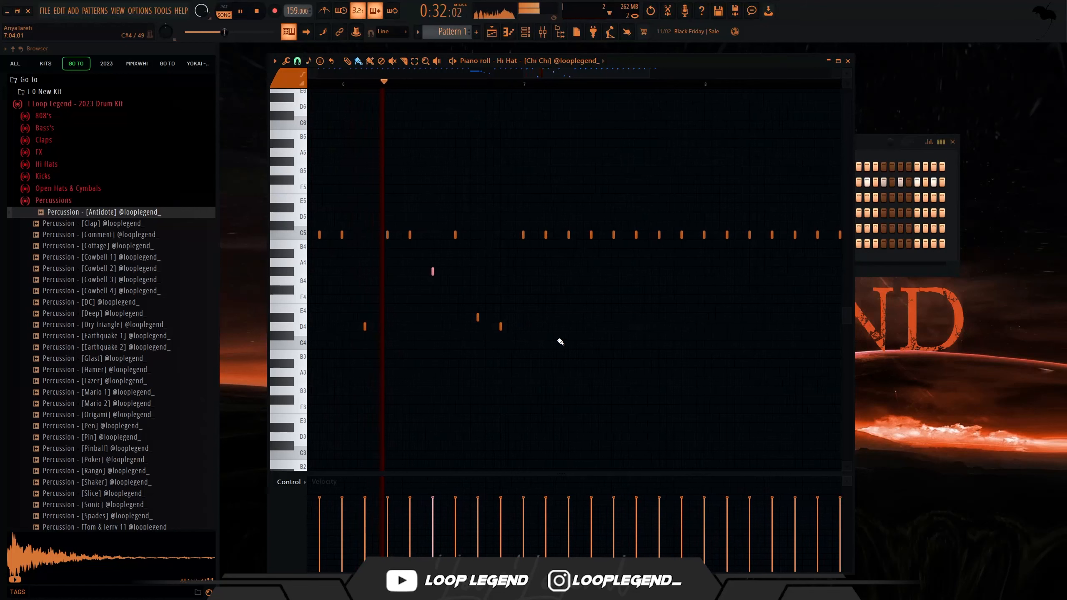
pyautogui.scroll(3, 679, 332)
pyautogui.scroll(-3, 748, 334)
pyautogui.scroll(4, 694, 301)
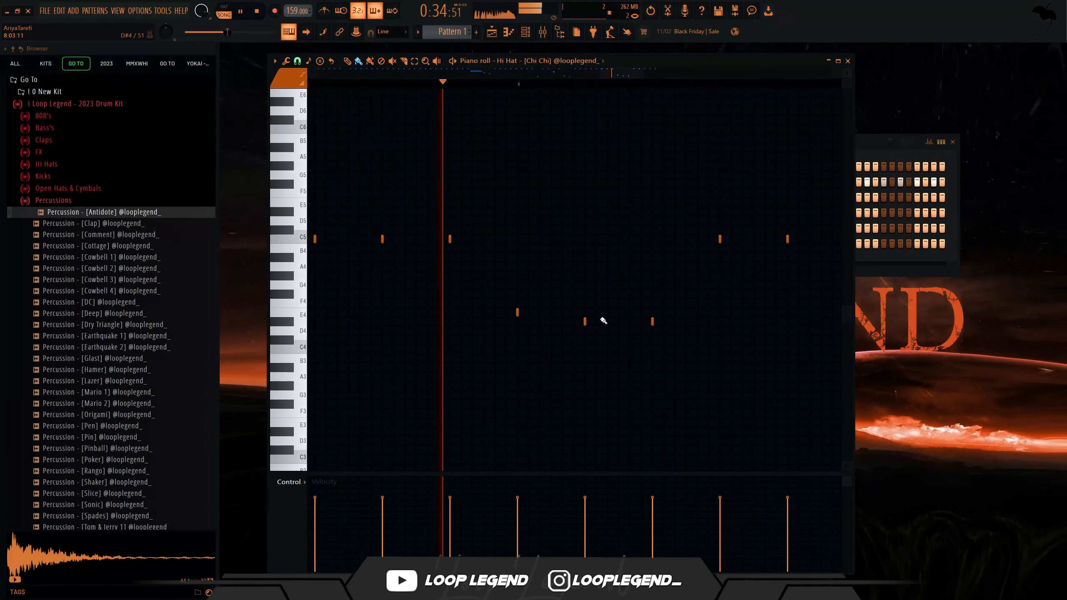
pyautogui.moveTo(603, 321); pyautogui.dragTo(661, 322)
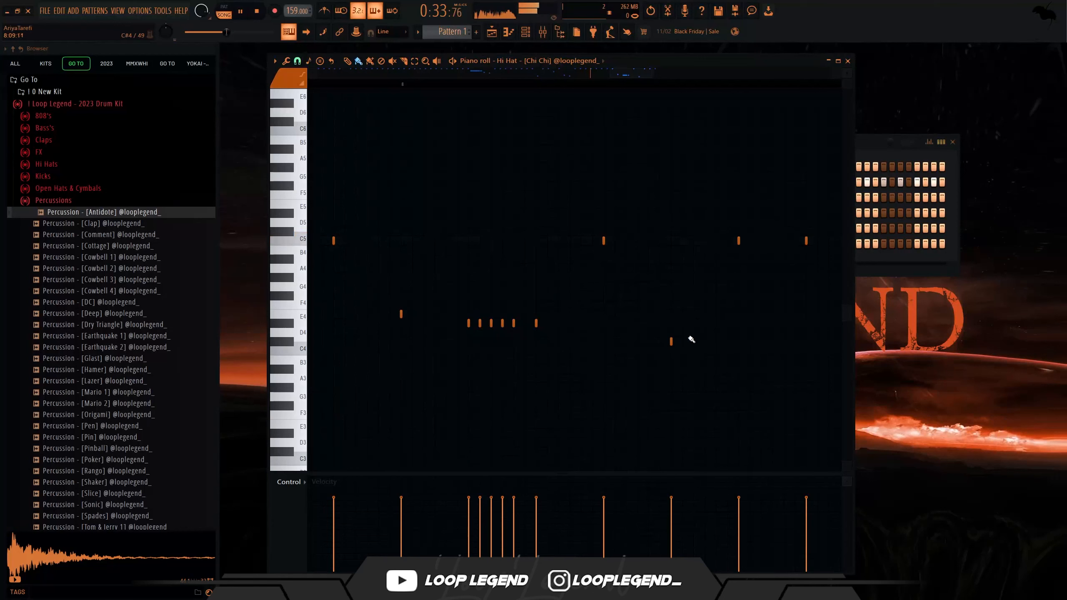
pyautogui.moveTo(739, 241)
pyautogui.mouseDown()
pyautogui.moveTo(740, 304)
pyautogui.moveTo(763, 304)
pyautogui.mouseUp()
pyautogui.moveTo(807, 241); pyautogui.dragTo(808, 303)
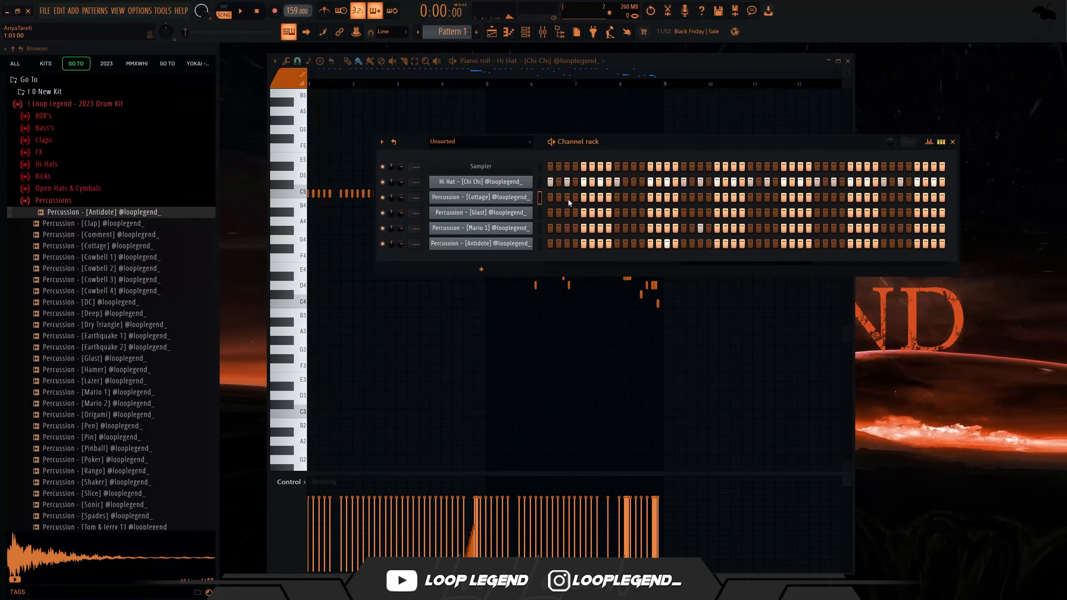
# Play the pattern and place a Percussion - [Glast] hit on step 11
pyautogui.press('space')
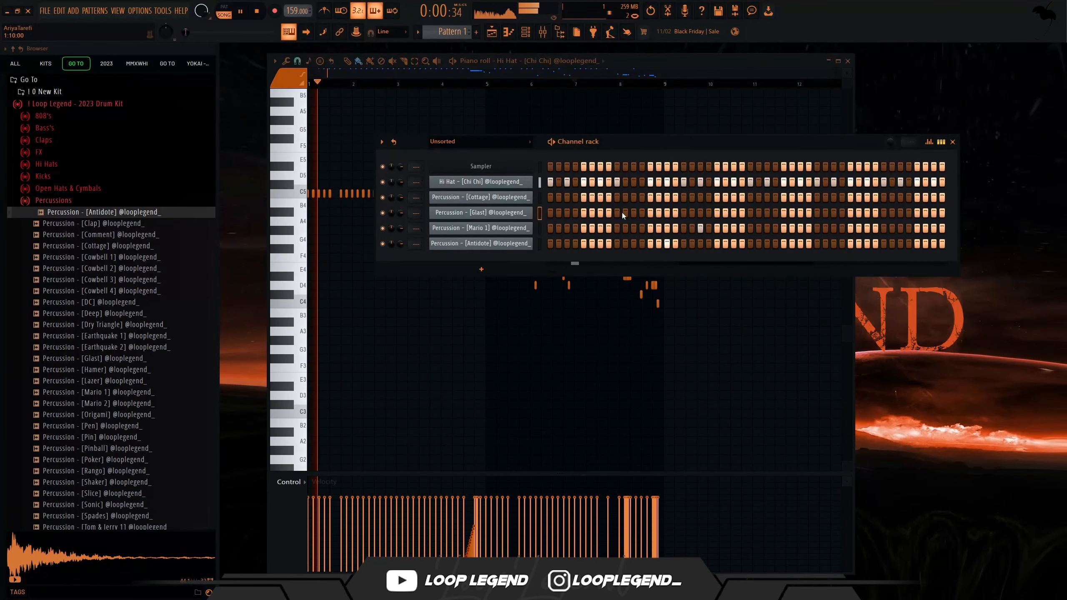
pyautogui.click(633, 212)
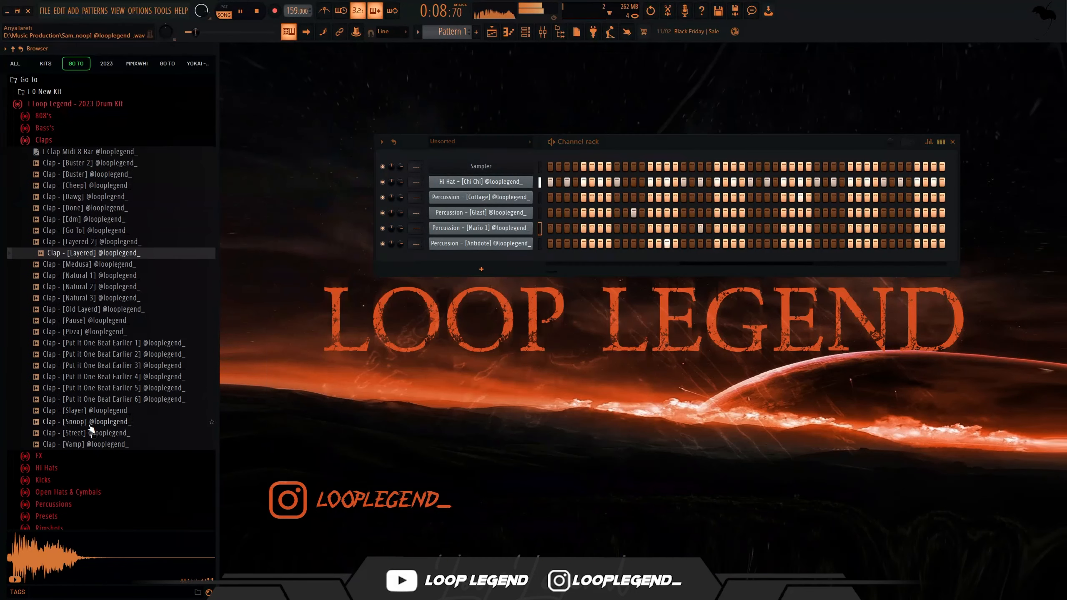
# Add Clap - [Street] and Clap - [Go To] as channels with the Clap Midi 8 Bar notes, and set the Street clap's volume to 59%
pyautogui.click(86, 433)
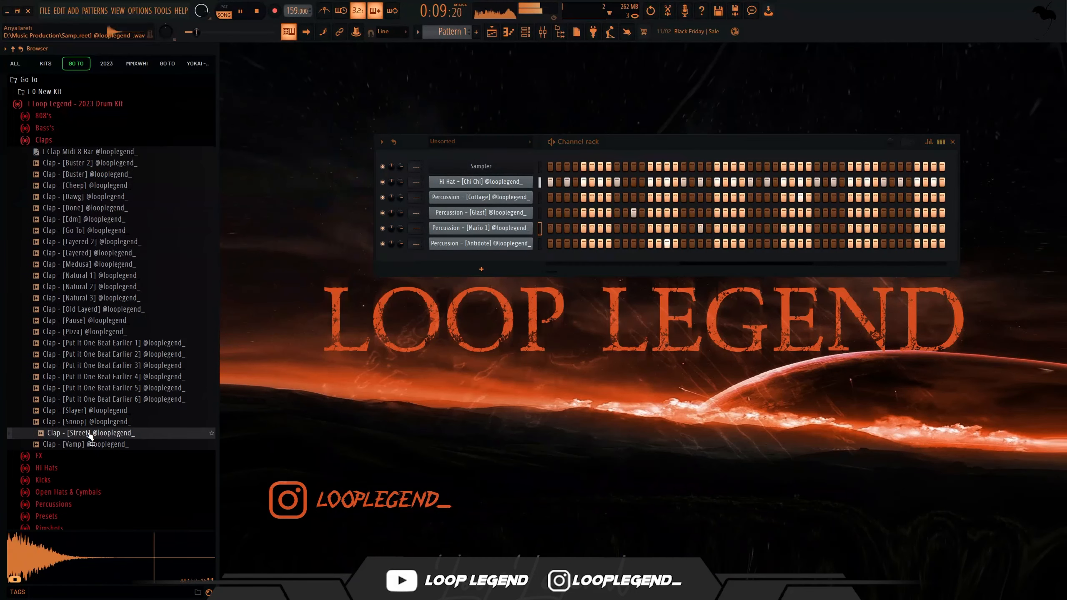
pyautogui.rightClick(86, 432)
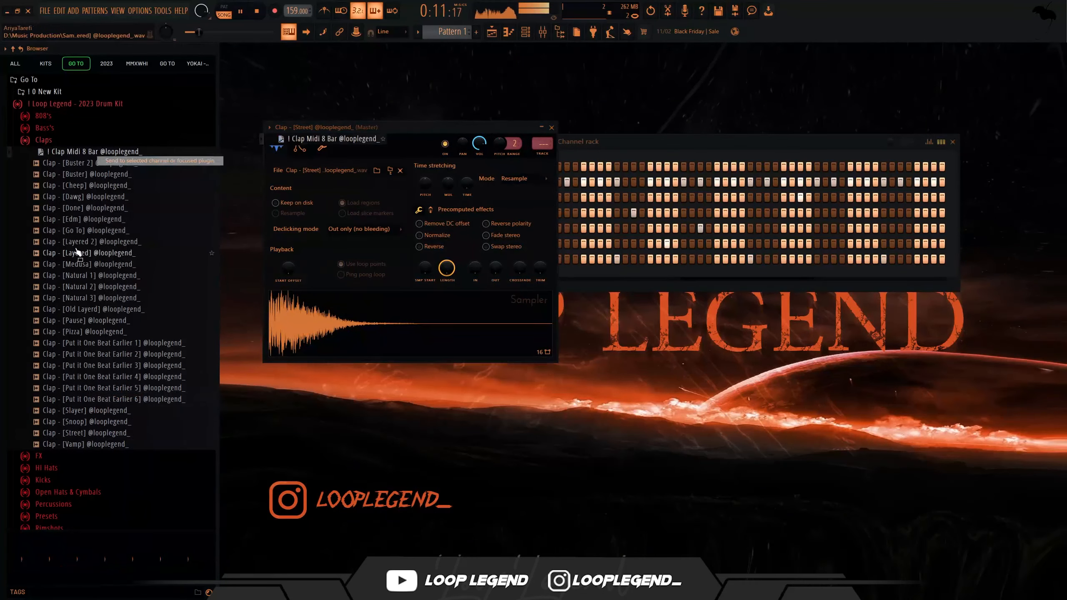
pyautogui.click(87, 230)
pyautogui.rightClick(87, 230)
pyautogui.click(105, 246)
pyautogui.rightClick(105, 154)
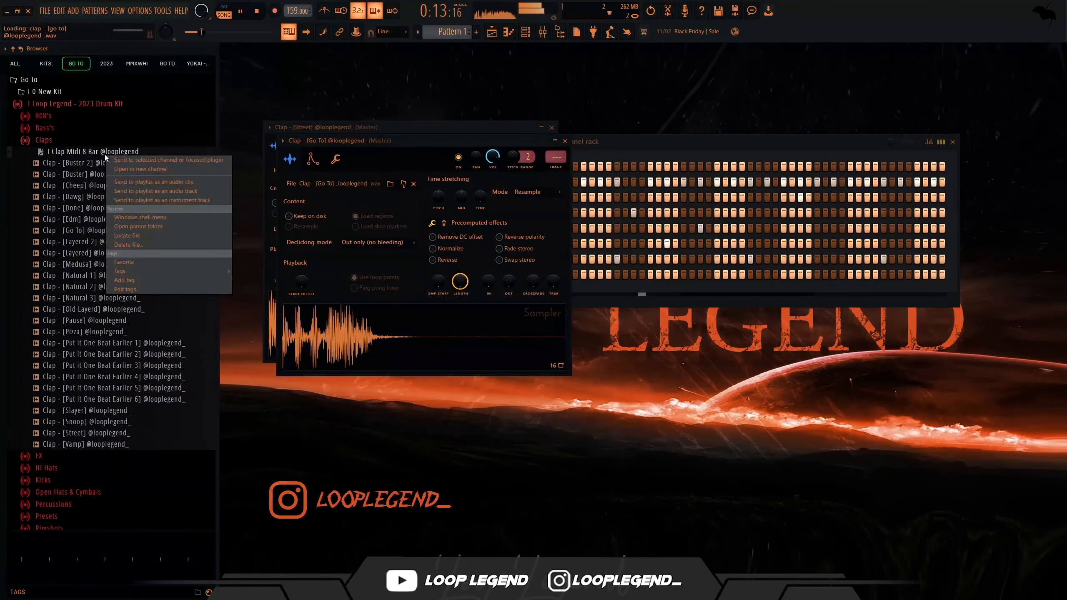
pyautogui.click(118, 160)
pyautogui.press('F6')
pyautogui.moveTo(399, 262); pyautogui.dragTo(399, 273)
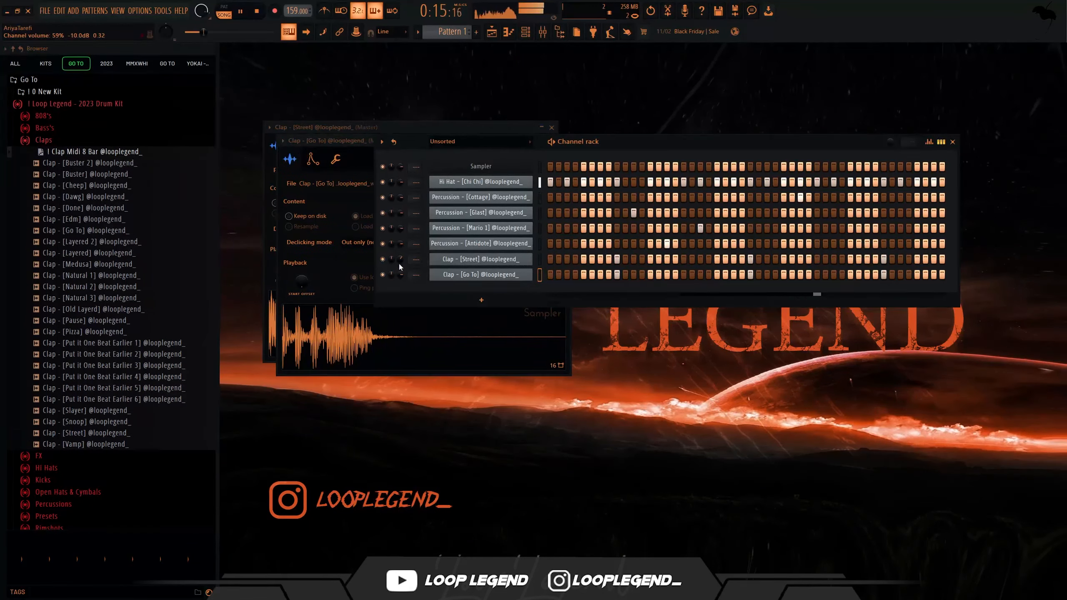
# Add Snare- [Suprise] from the kit's Snares folder as a new channel and lower its volume to about 55%
pyautogui.scroll(-6, 59, 374)
pyautogui.click(58, 347)
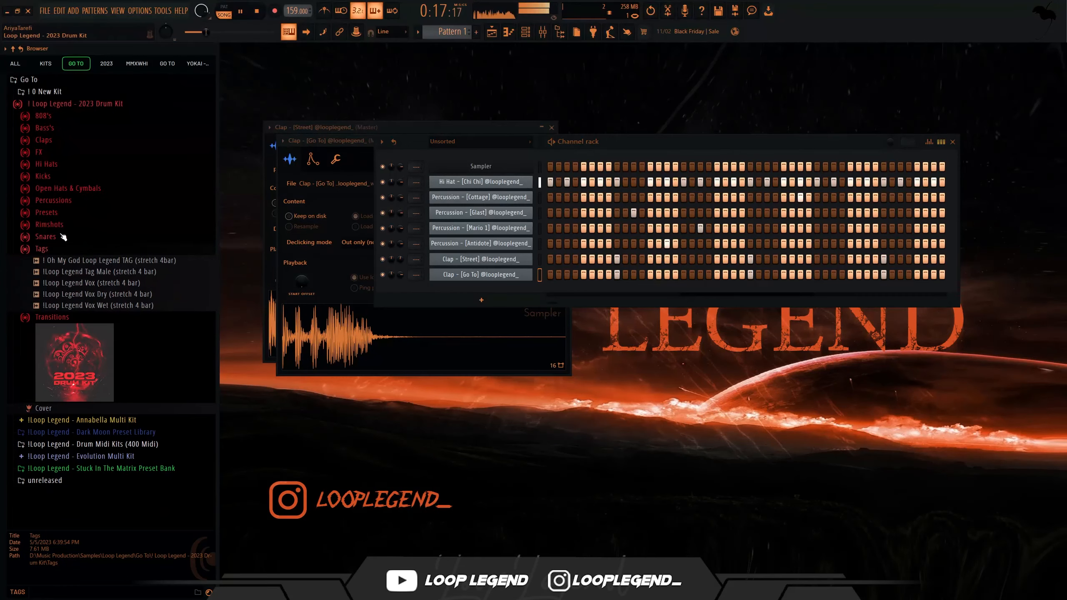
pyautogui.click(46, 237)
pyautogui.moveTo(114, 418); pyautogui.dragTo(627, 326)
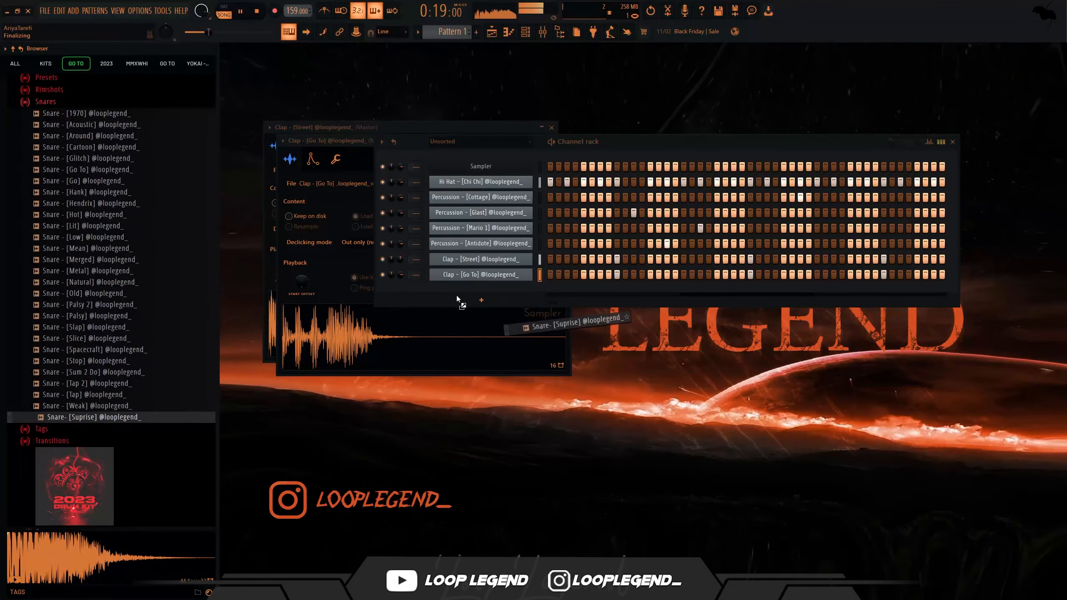
pyautogui.moveTo(457, 295); pyautogui.dragTo(457, 296)
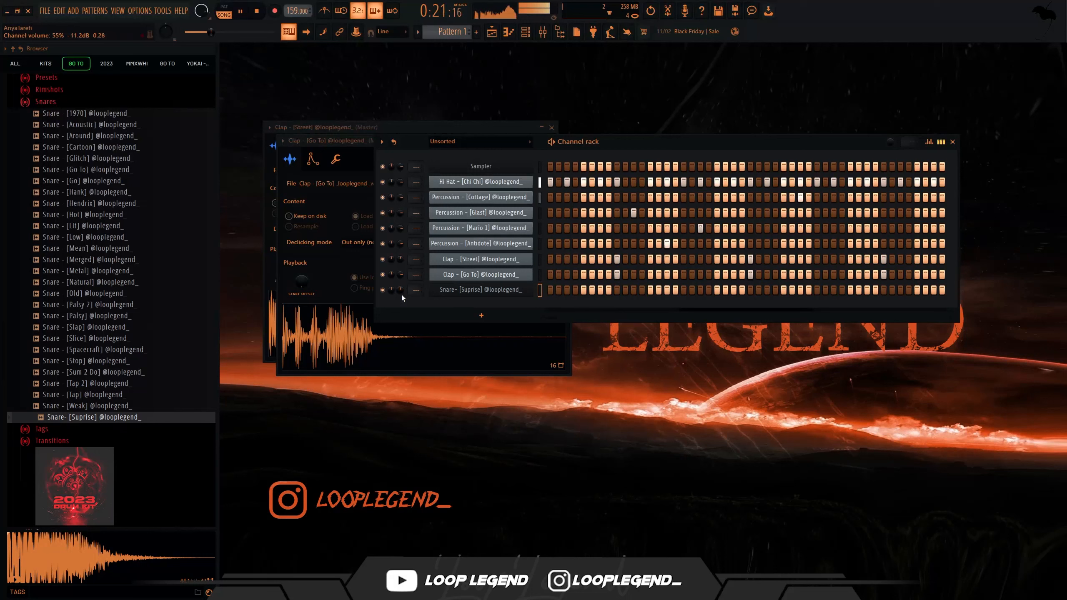
# Paste the clap pattern into the Snare- [Suprise] channel and select the Clap - [Street] channel
pyautogui.click(539, 294)
pyautogui.hotkey('ctrl', 'v')
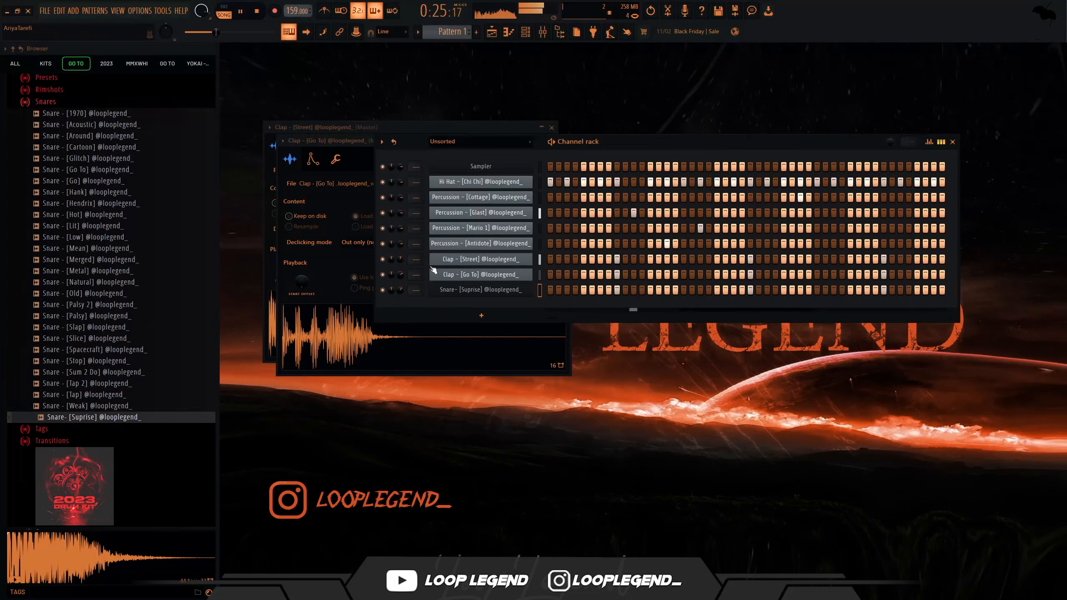
pyautogui.rightClick(530, 256)
pyautogui.click(542, 259)
pyautogui.press('Escape')
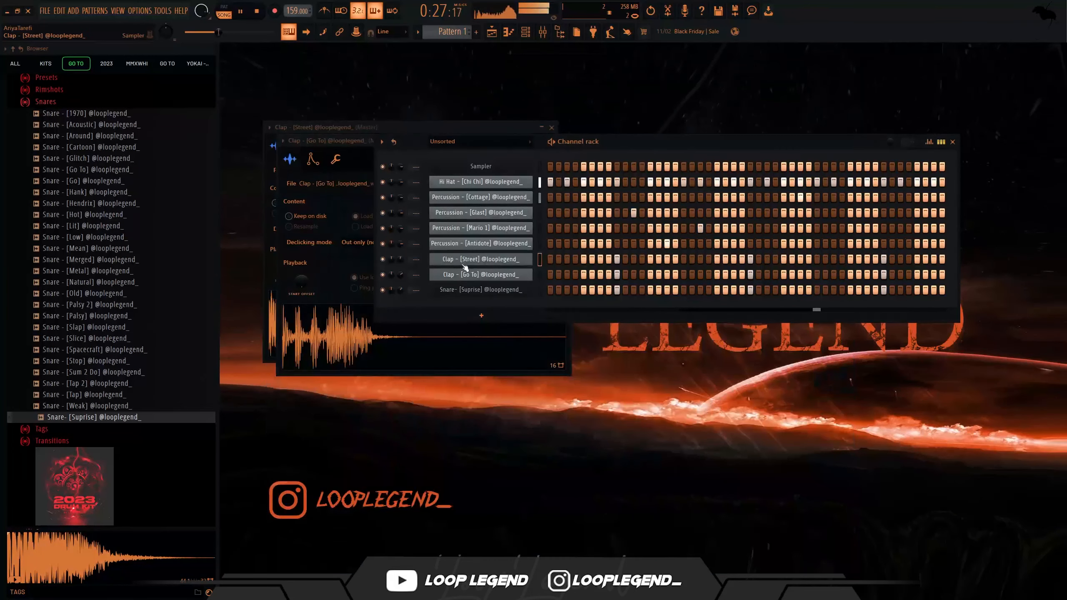
# Look at the time settings of the Clap - [Street] channel and then those of the Snare- [Suprise] channel
pyautogui.click(481, 259)
pyautogui.click(322, 146)
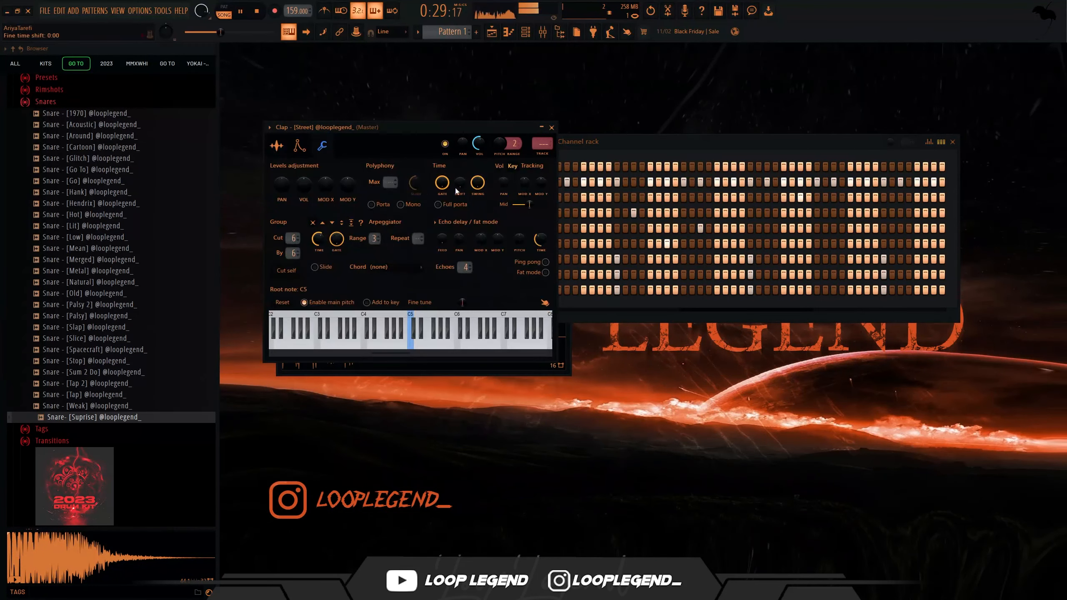
pyautogui.press('Escape')
pyautogui.click(461, 287)
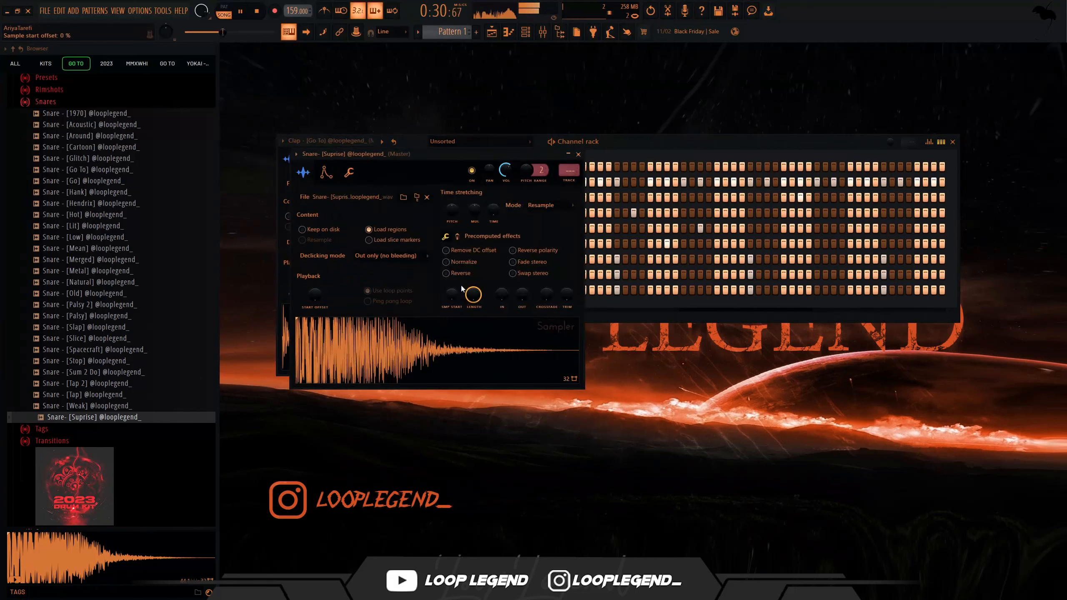
pyautogui.click(350, 173)
pyautogui.press('Escape')
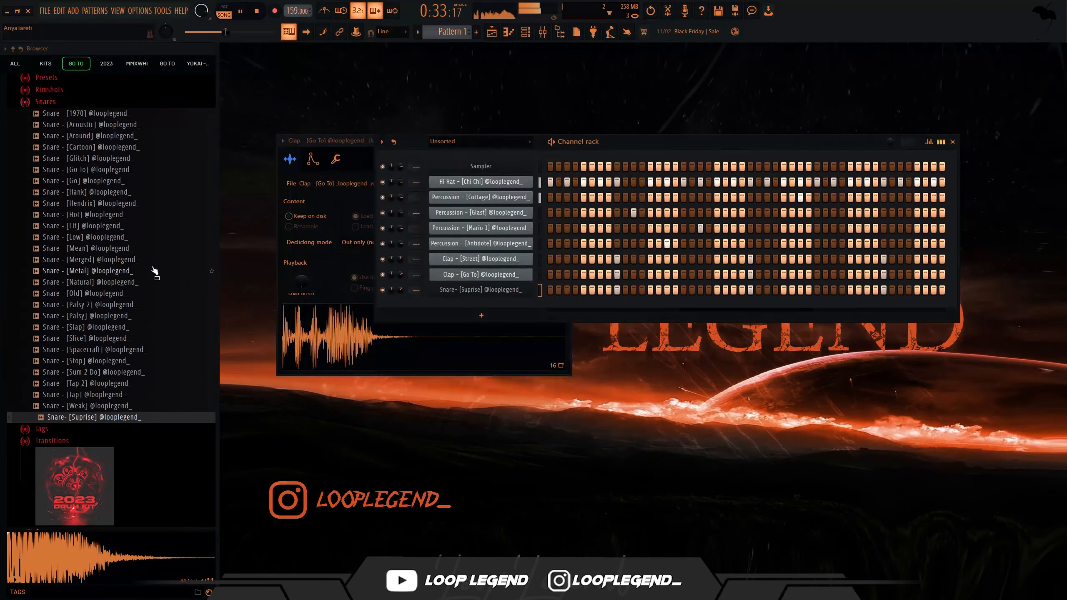
# Add Snare - [Lit] as a new channel and lower its volume to about 62%
pyautogui.click(93, 231)
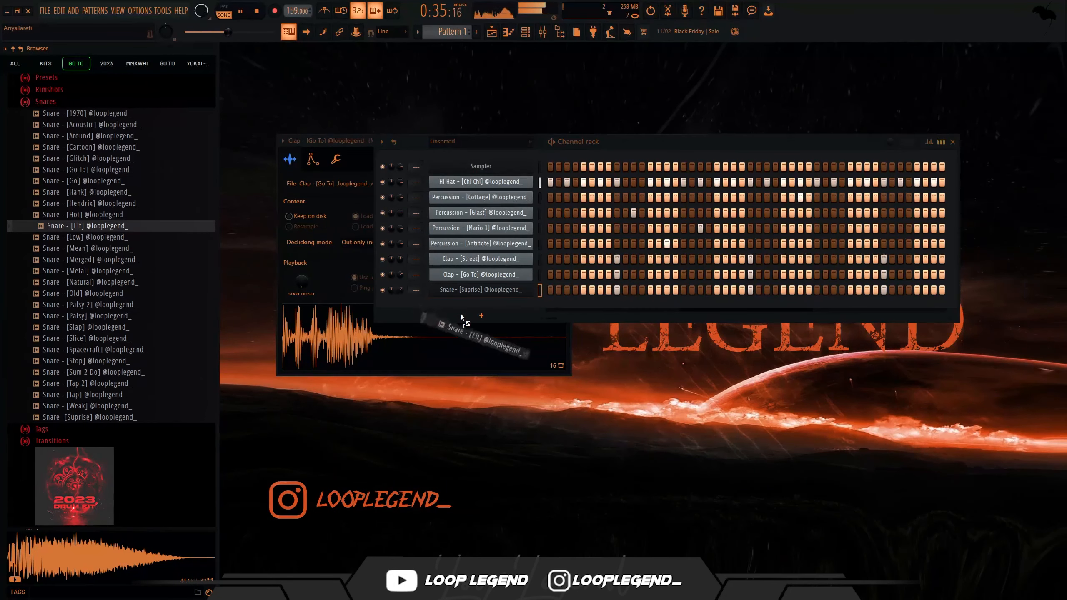
pyautogui.moveTo(461, 313); pyautogui.dragTo(452, 313)
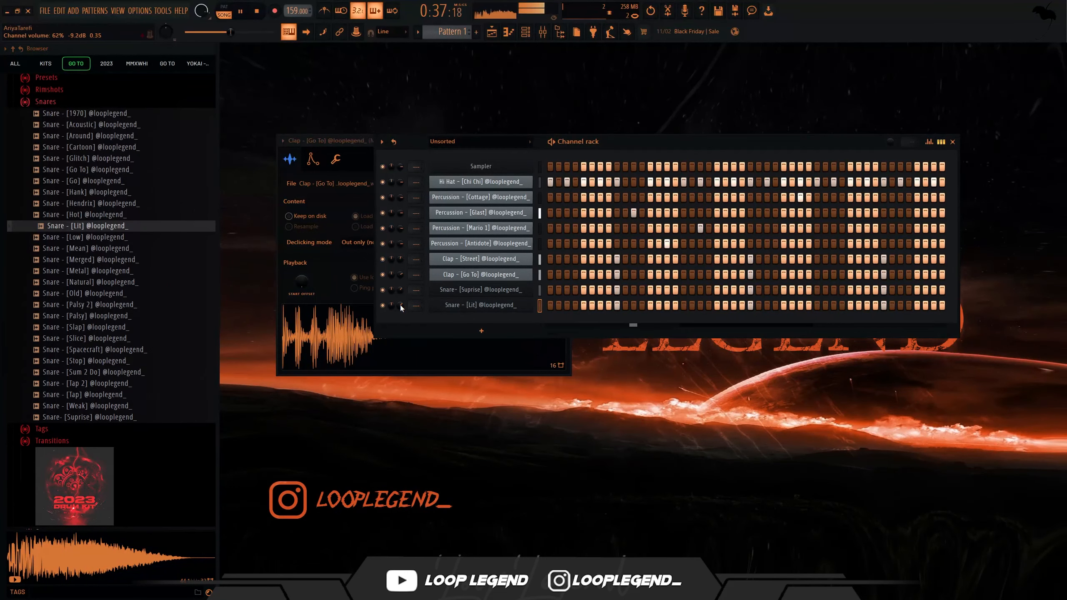
# Route the mixer tracks of both claps and both snares to Insert 11 only
pyautogui.press('F9')
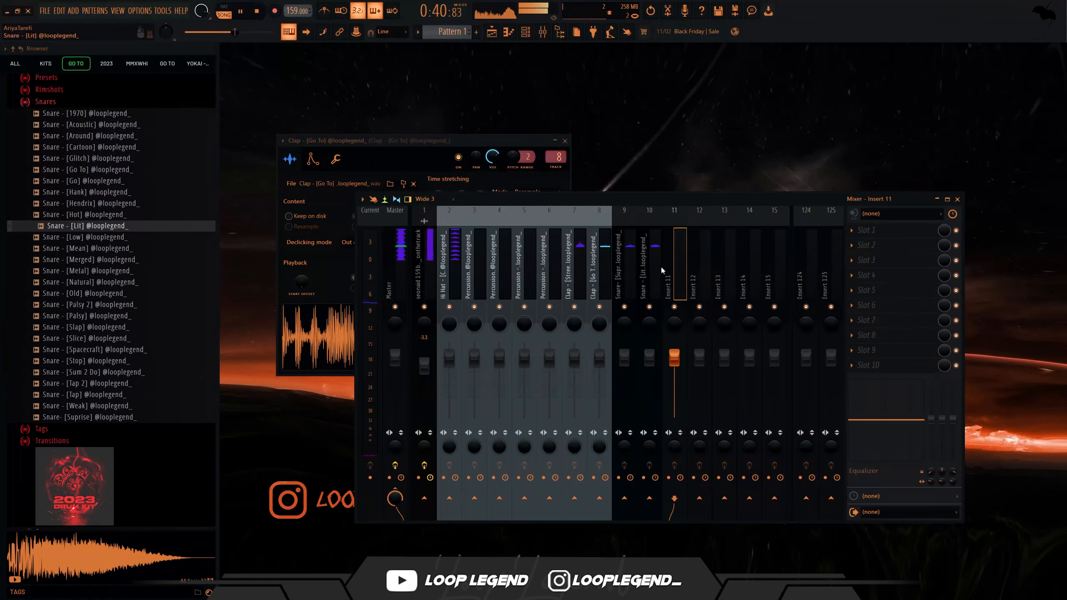
pyautogui.moveTo(660, 265); pyautogui.dragTo(574, 265)
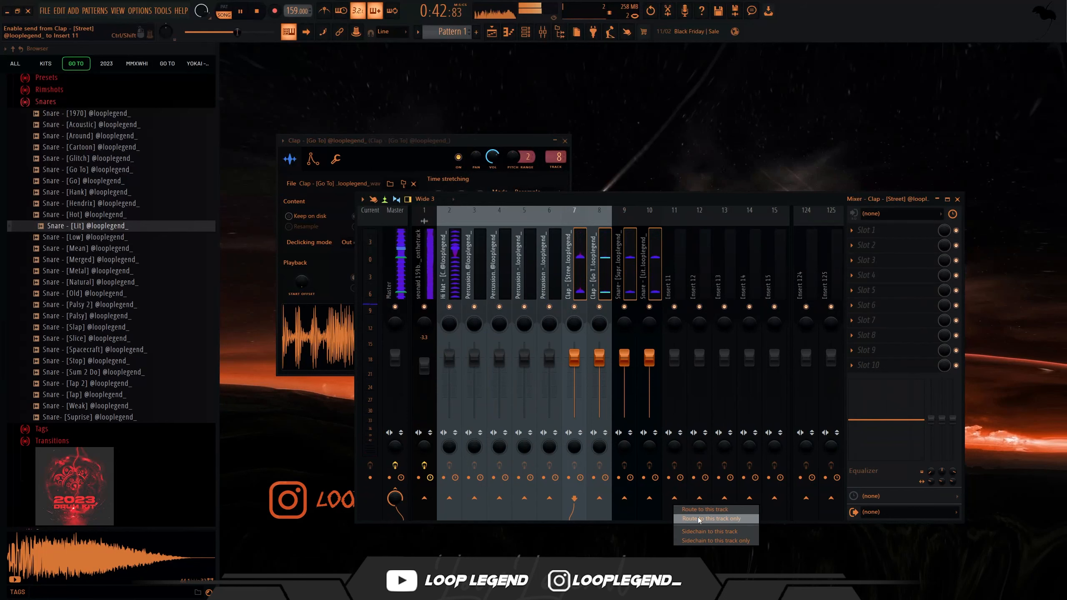
pyautogui.keyDown('ctrl'); pyautogui.click(674, 498); pyautogui.keyUp('ctrl')
pyautogui.scroll(-3, 673, 348)
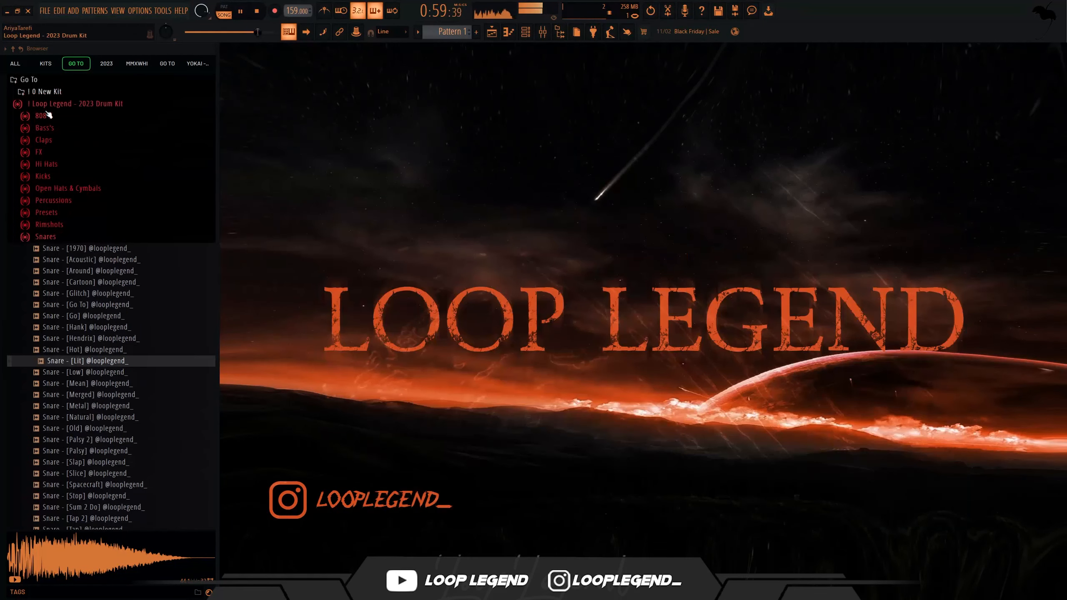
# Add 808 - [Go To 3] from the 2023 Drum Kit's 808 folder as a new channel
pyautogui.scroll(10, 105, 273)
pyautogui.click(103, 274)
pyautogui.rightClick(103, 276)
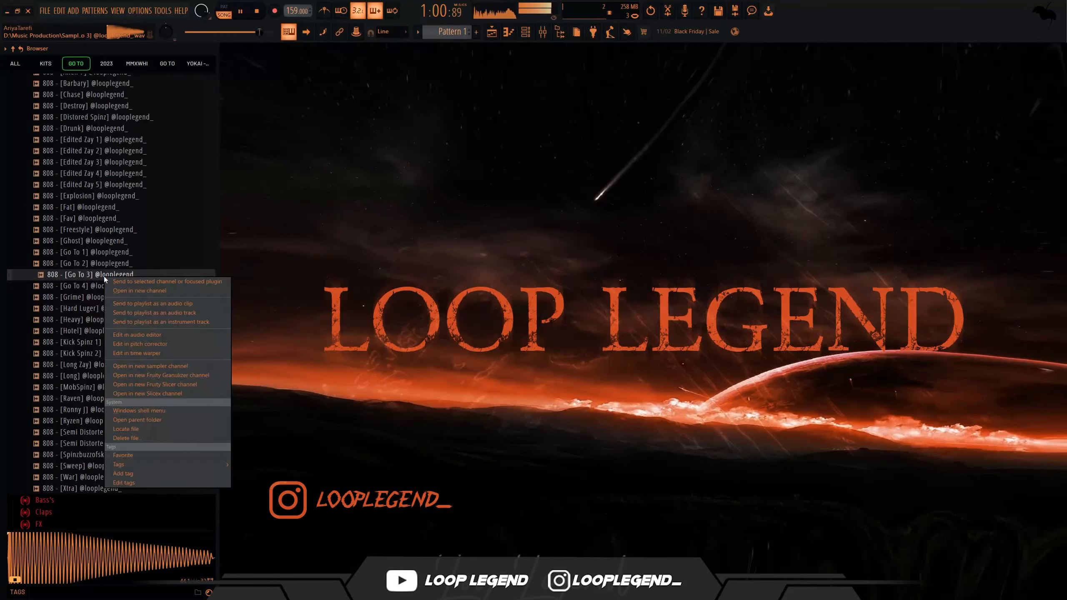
pyautogui.click(139, 291)
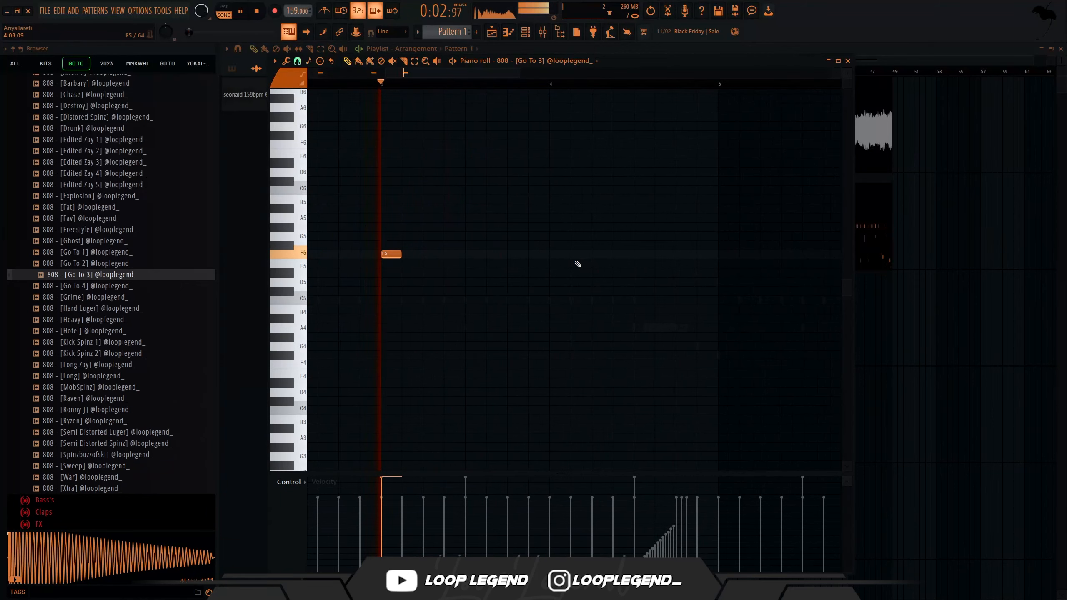
# Fill bar 4 of the 808 part with F5 notes, including a softer lead-in note, and an F6 note at the end
pyautogui.click(595, 255)
pyautogui.click(619, 256)
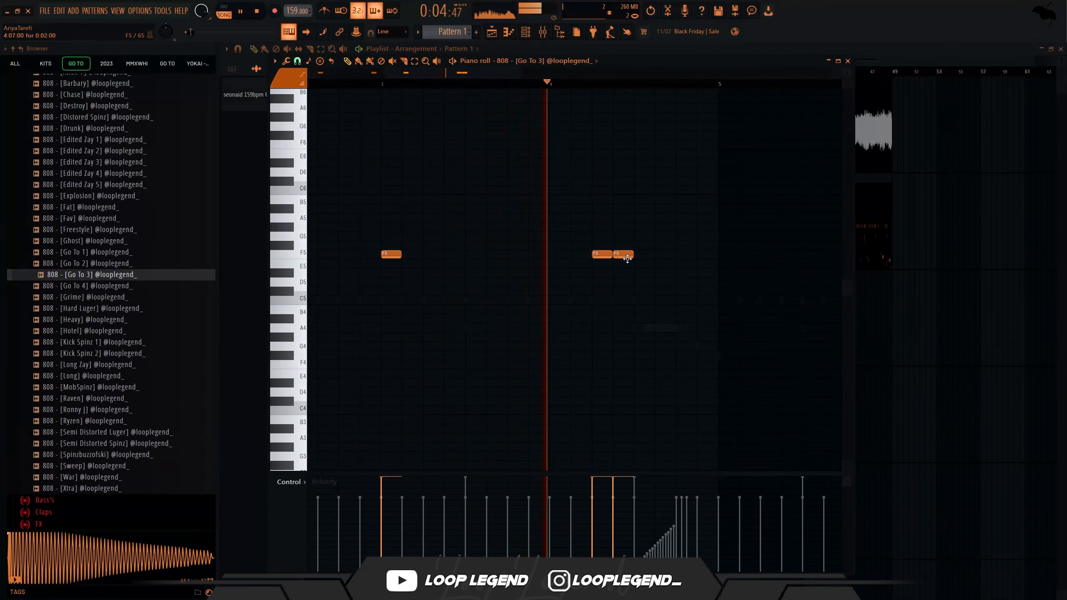
pyautogui.click(663, 255)
pyautogui.click(705, 255)
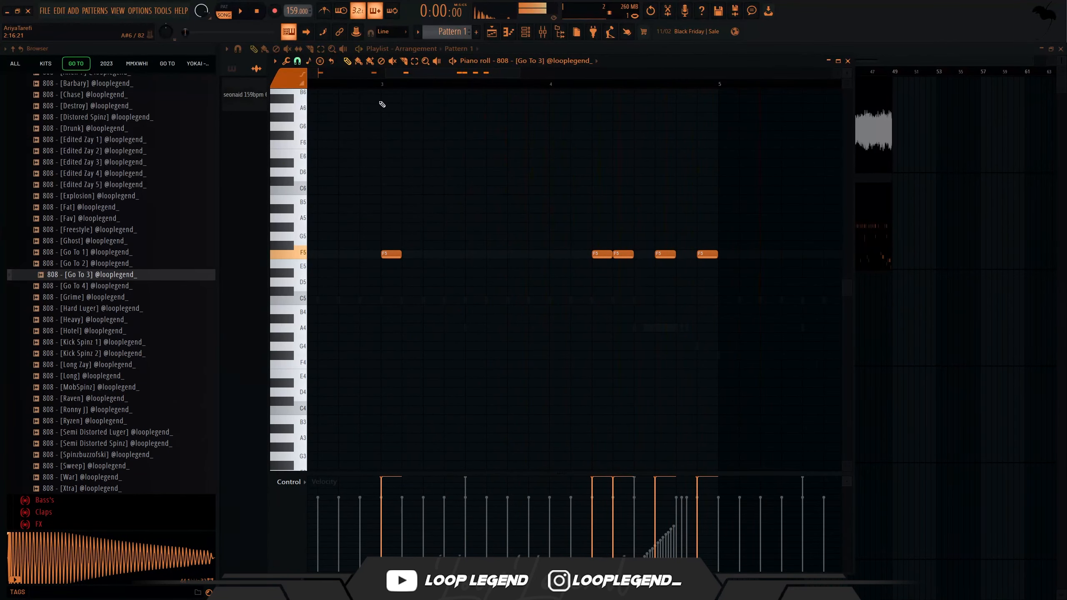
pyautogui.hotkey('ctrl', 'z')
pyautogui.scroll(2, 559, 263)
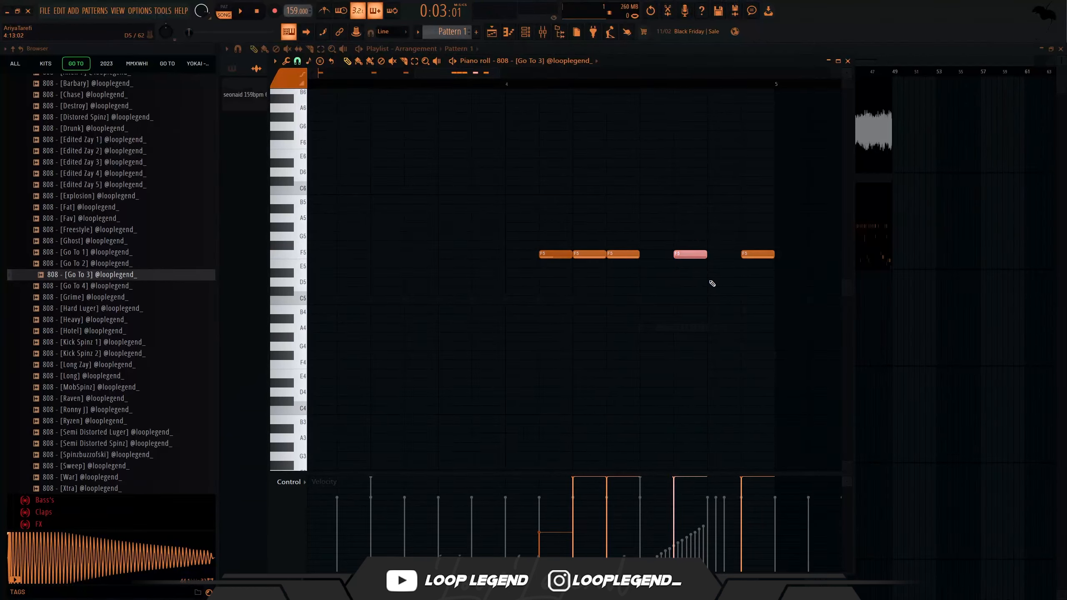
pyautogui.scroll(-4, 665, 279)
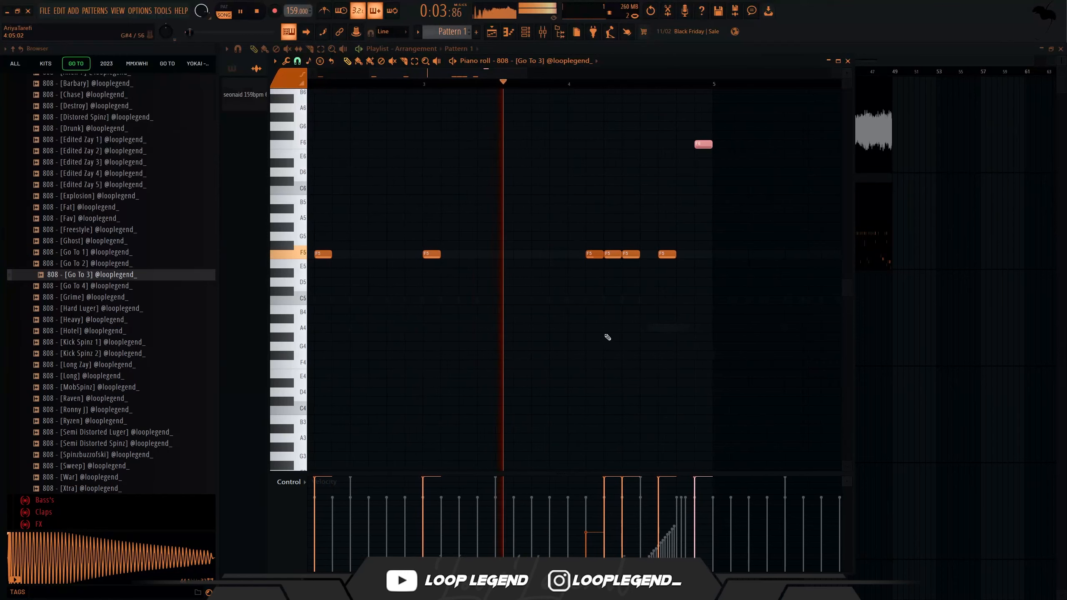
# Duplicate the four-bar 808 part into bars 5 to 8 and lower the F6 note ending bar 4 to F5
pyautogui.hotkey('ctrl', 'b')
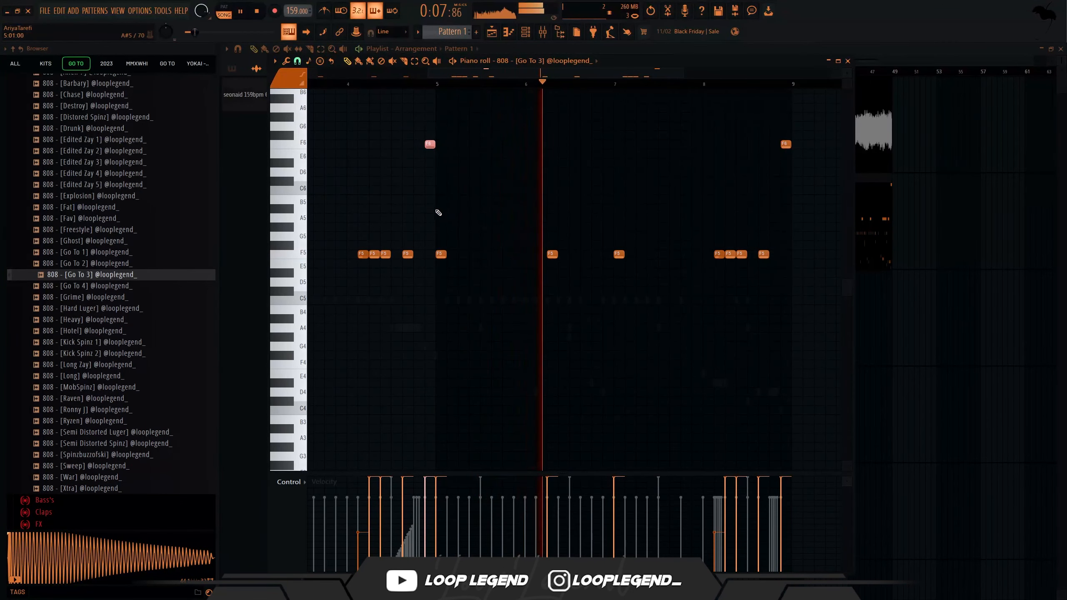
pyautogui.moveTo(430, 143); pyautogui.dragTo(429, 253)
# Raise the 808 notes in bar 8 by one semitone, to F#5 for the group and F#6 for the last note
pyautogui.moveTo(799, 277); pyautogui.dragTo(718, 228)
pyautogui.hotkey('shift', 'Up')
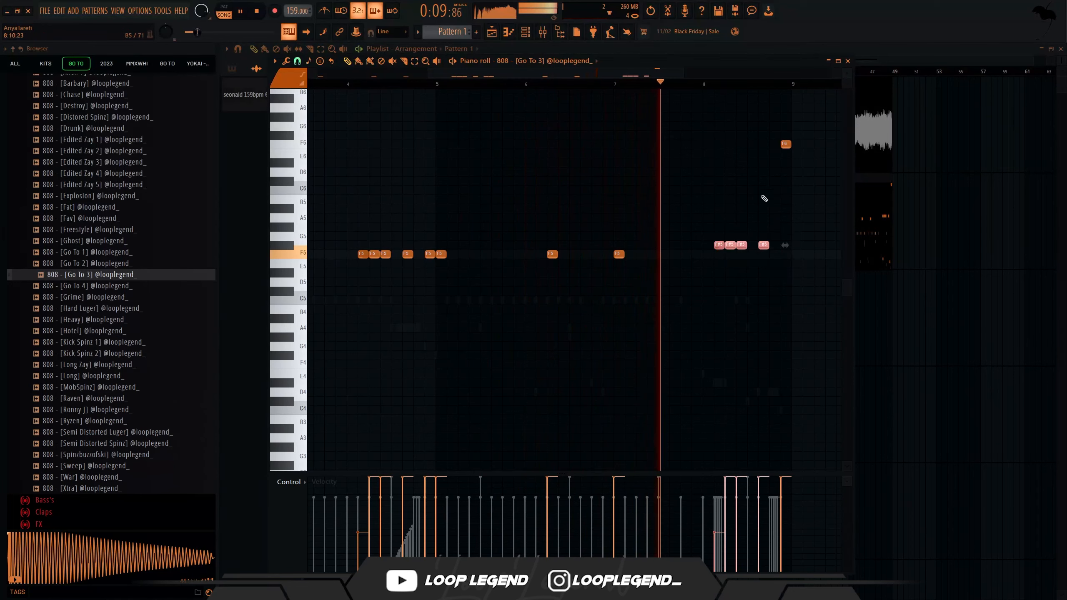
pyautogui.moveTo(800, 154); pyautogui.dragTo(746, 118)
pyautogui.hotkey('shift', 'Up')
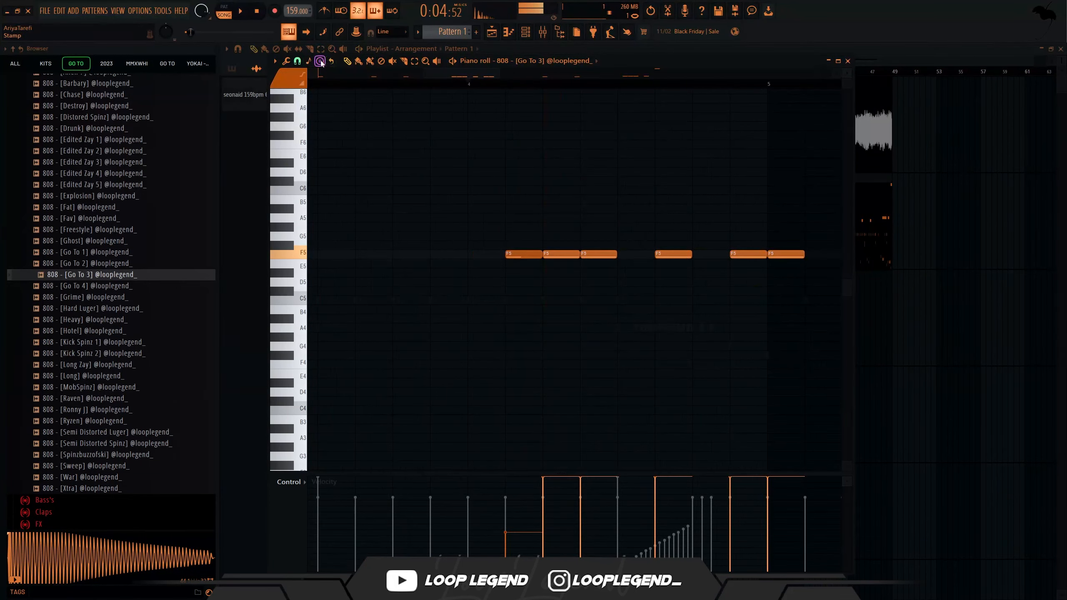
# Stamp an Other Phrygian scale from F5 in bar 5 as a guide and move two 808 notes in bar 4 to G#5 and A#5
pyautogui.click(320, 62)
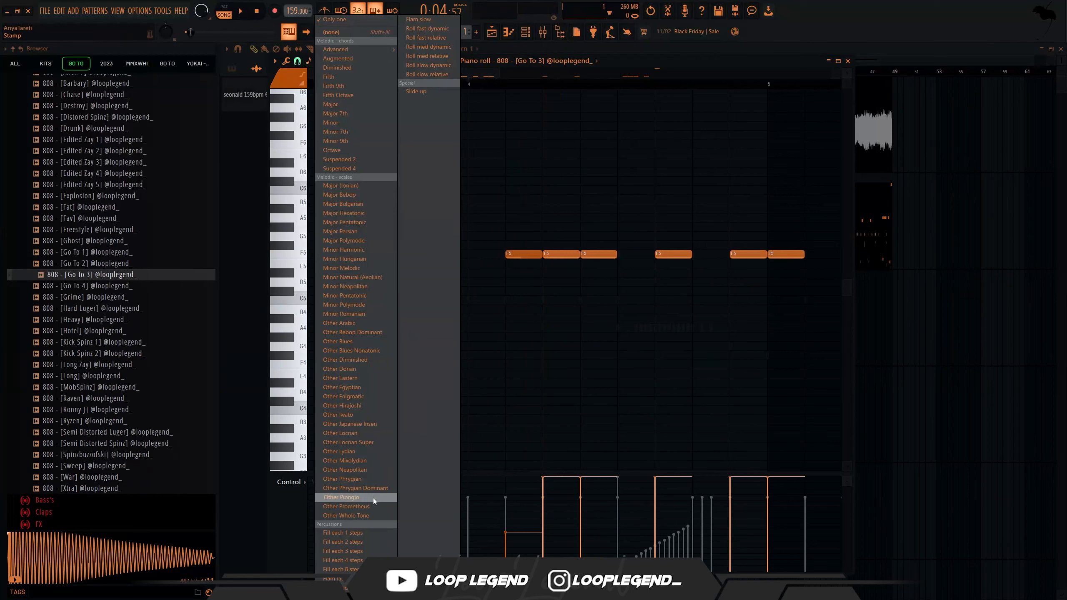
pyautogui.click(367, 478)
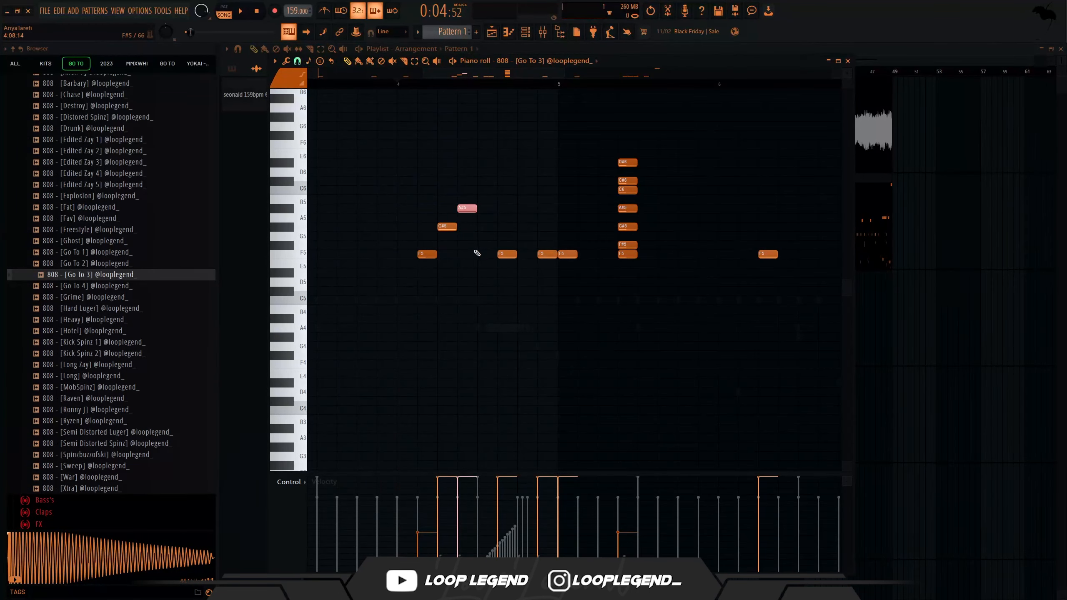
pyautogui.press('space')
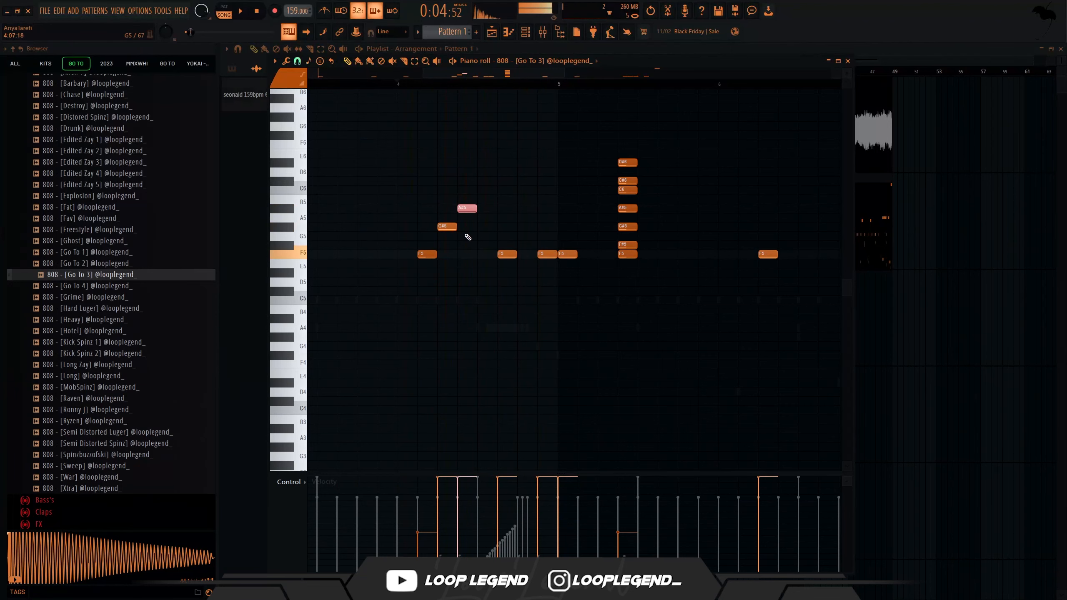
pyautogui.hotkey('ctrl', 'Down')
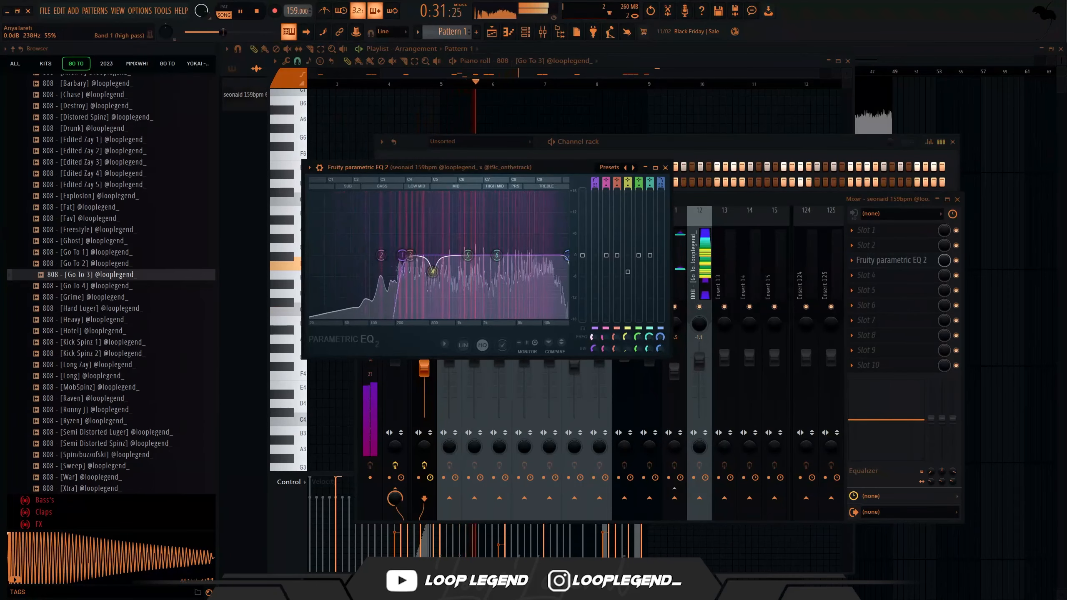
# Set the melody loop's EQ band 1 high pass to about 120 Hz and create an automation clip for the band's frequency
pyautogui.moveTo(402, 255); pyautogui.dragTo(394, 255)
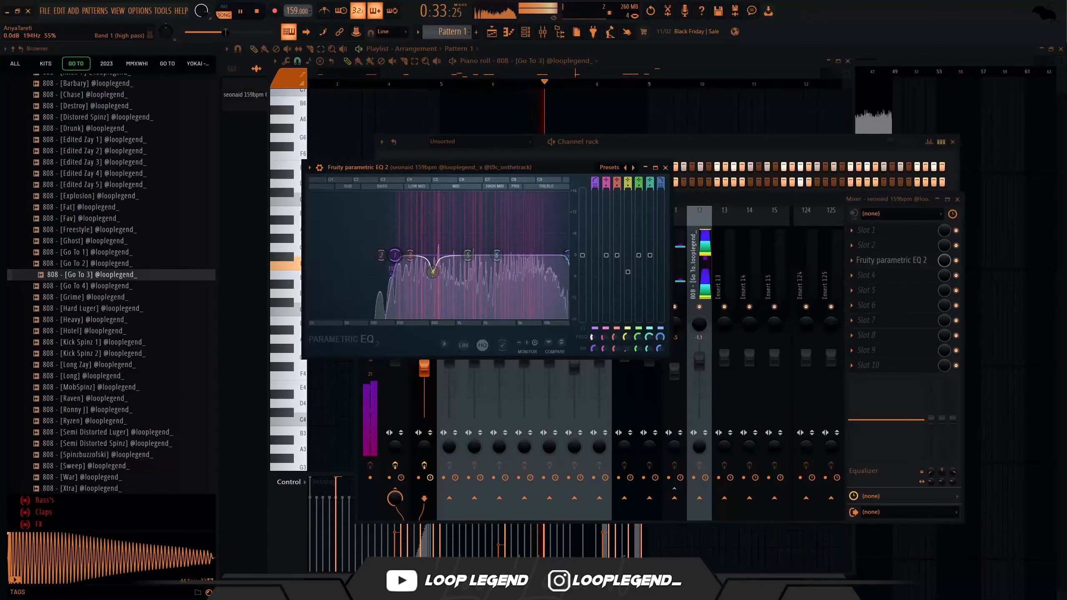
pyautogui.moveTo(594, 337); pyautogui.dragTo(595, 352)
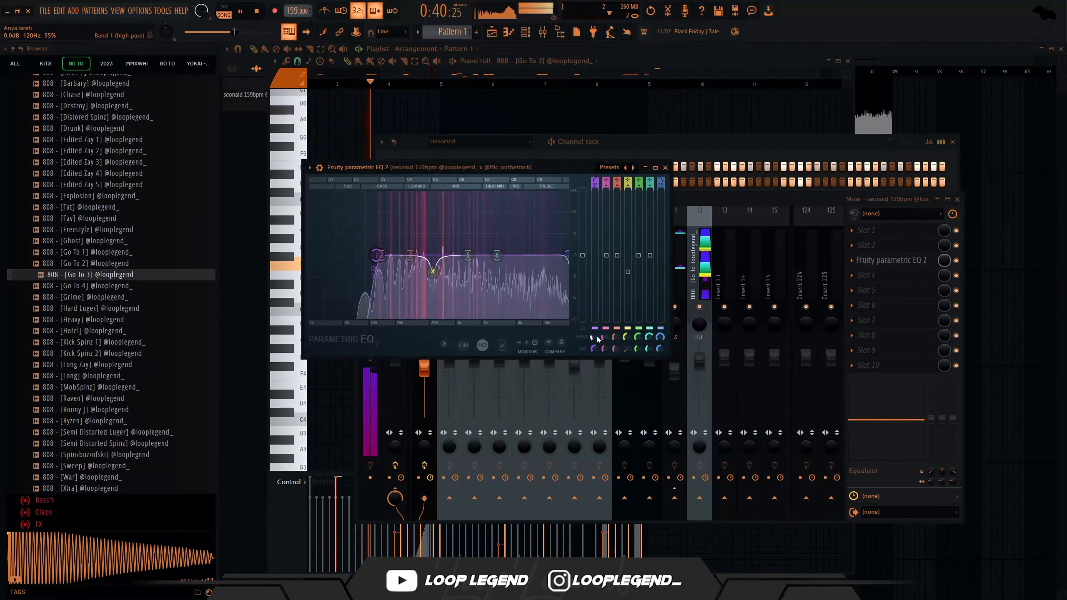
pyautogui.rightClick(596, 336)
pyautogui.press('c')
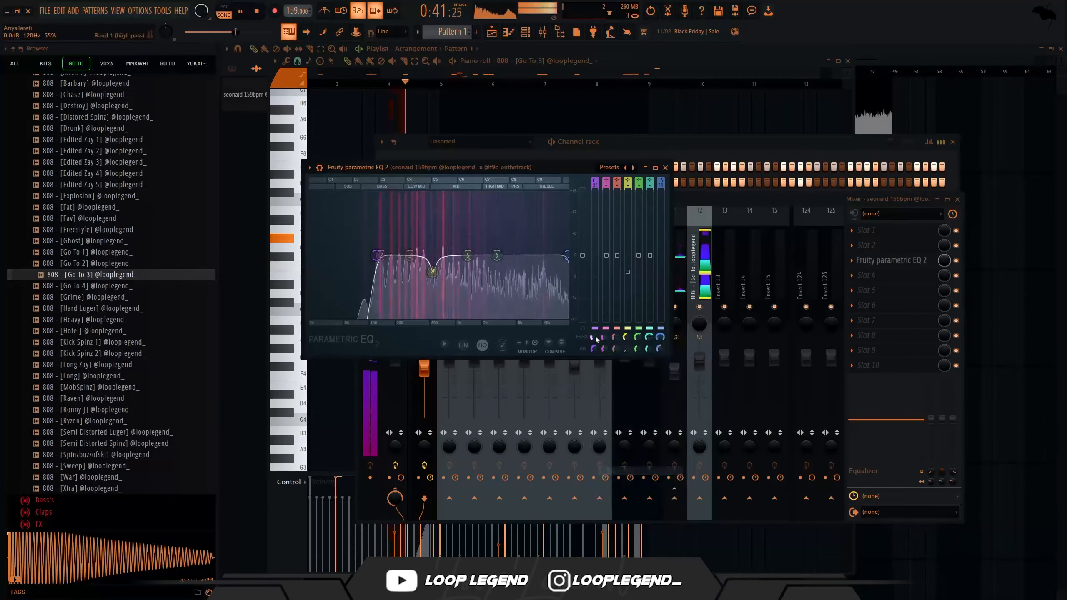
pyautogui.rightClick(596, 337)
pyautogui.press('a')
pyautogui.press('Escape')
pyautogui.press('Escape')
pyautogui.press('Escape')
pyautogui.press('Escape')
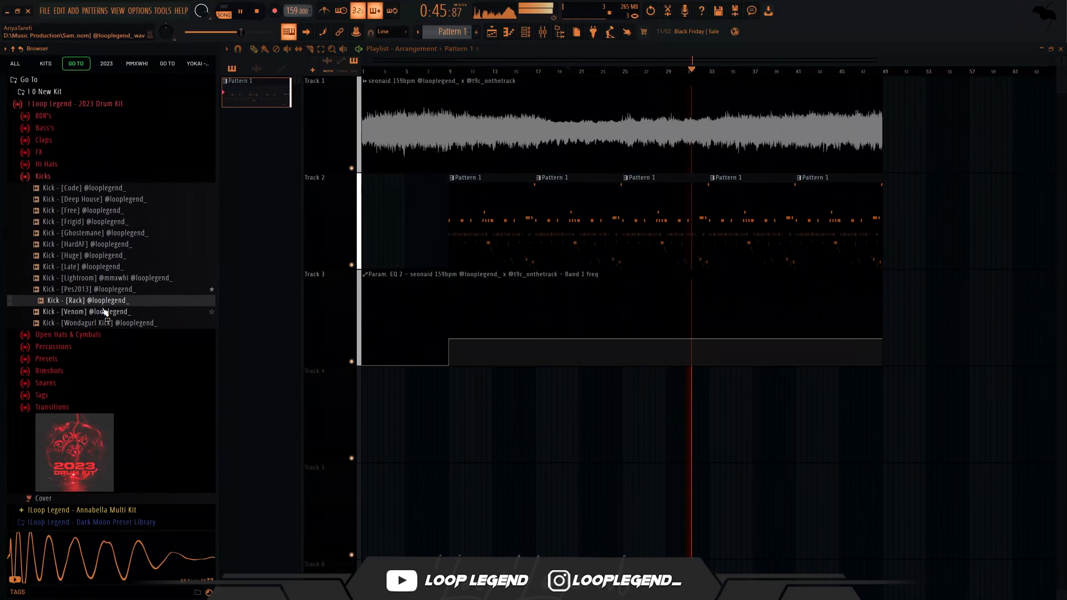
# Add Kick - [Venom] as a new channel and copy the 808 - [Go To 3] notes into it
pyautogui.rightClick(97, 311)
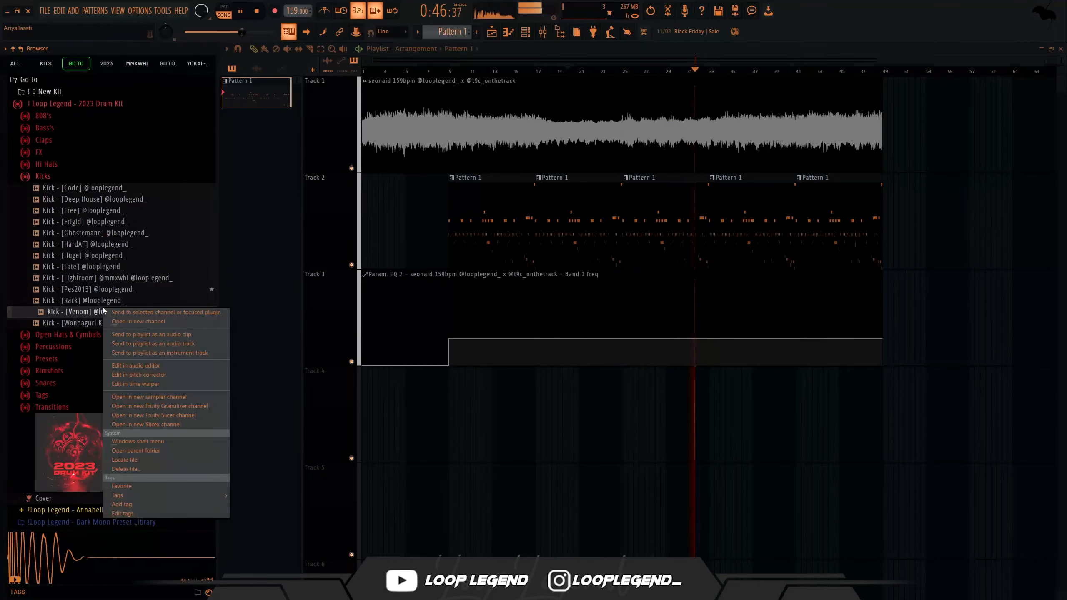
pyautogui.click(139, 322)
pyautogui.doubleClick(736, 214)
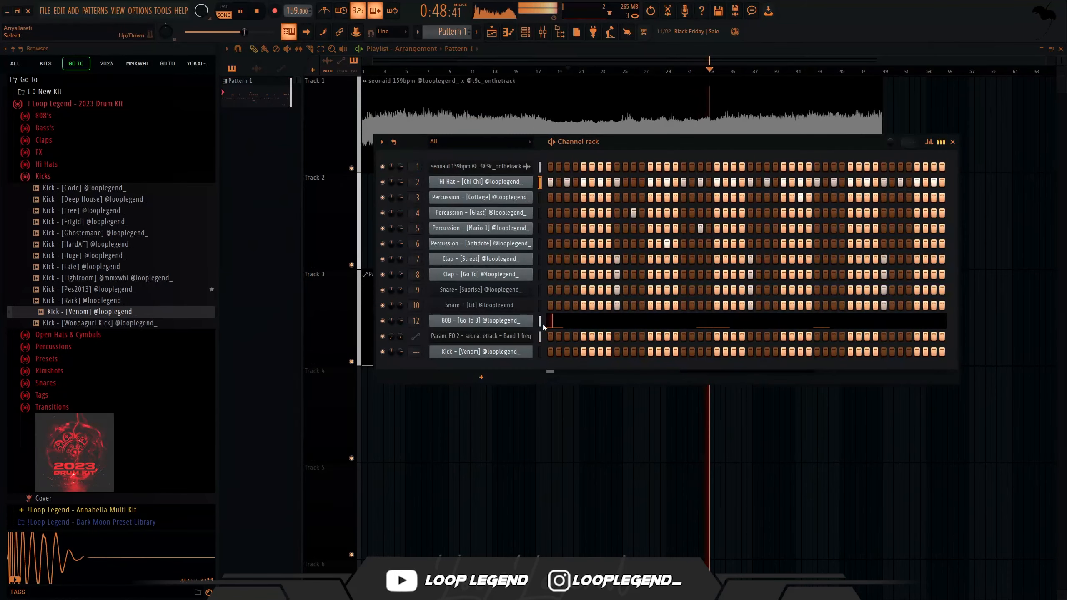
pyautogui.click(539, 352)
pyautogui.hotkey('ctrl', 'v')
# Flatten all the pasted Kick - [Venom] notes to C5
pyautogui.press('F7')
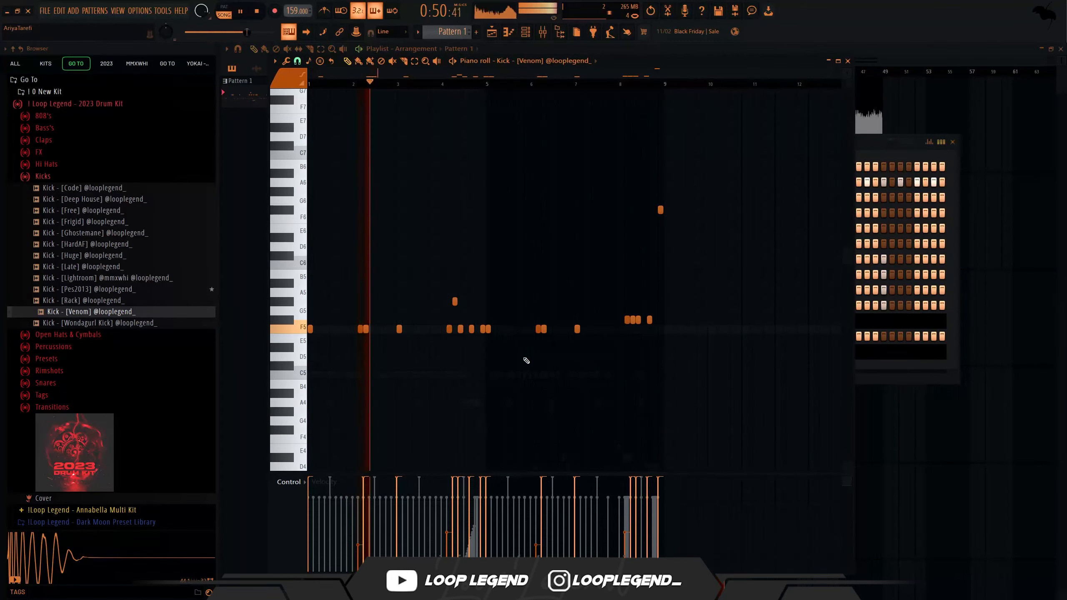
pyautogui.hotkey('alt', 'k')
pyautogui.press('Return')
pyautogui.press('space')
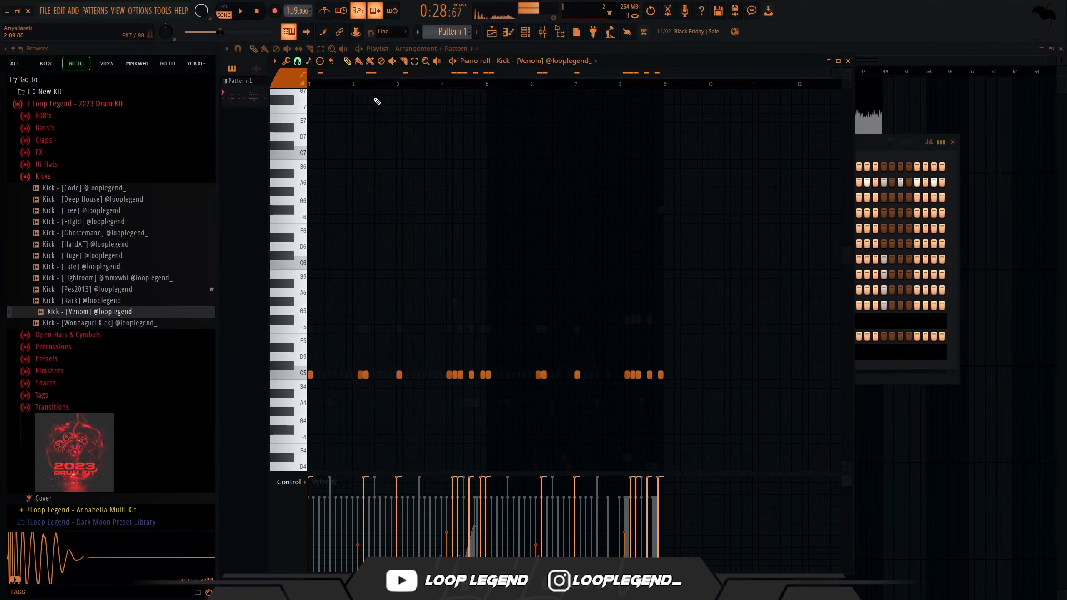
# Delete the first two notes of the three-note kick group in bar 4
pyautogui.scroll(3, 470, 388)
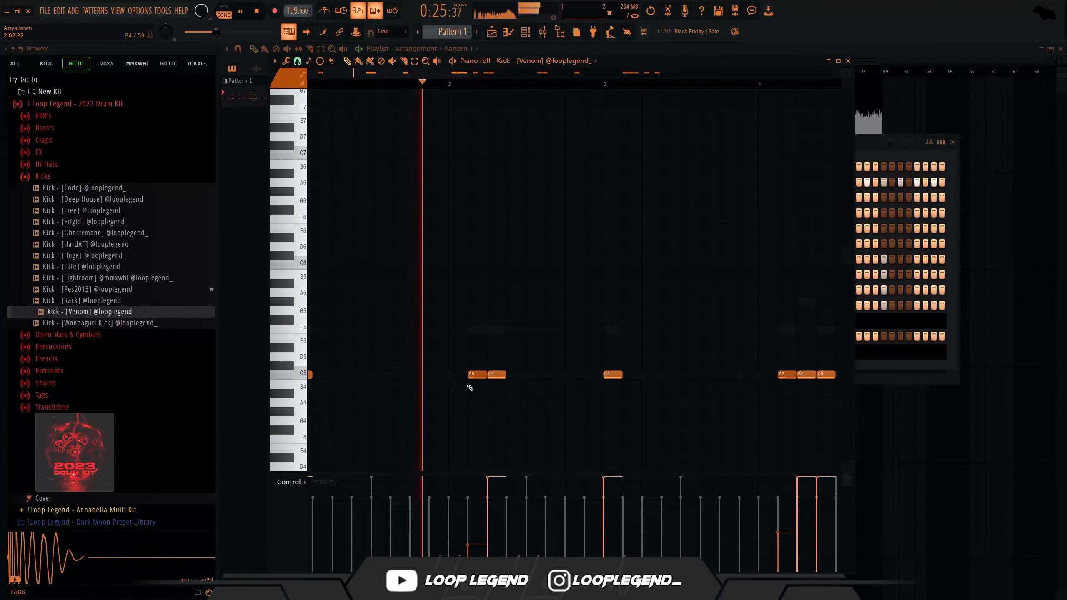
pyautogui.moveTo(613, 371); pyautogui.dragTo(388, 368)
pyautogui.rightClick(563, 372)
pyautogui.rightClick(580, 373)
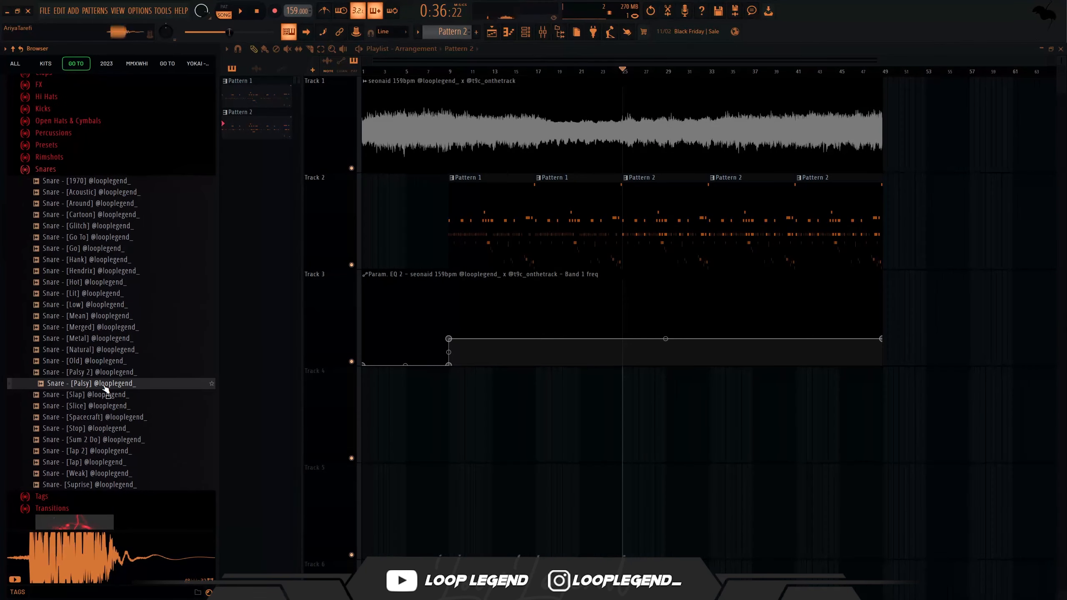
# Audition several snares in the kit's Snares folder and add Snare - [Spacecraft] as a new channel
pyautogui.click(108, 440)
pyautogui.click(105, 463)
pyautogui.click(99, 475)
pyautogui.click(94, 486)
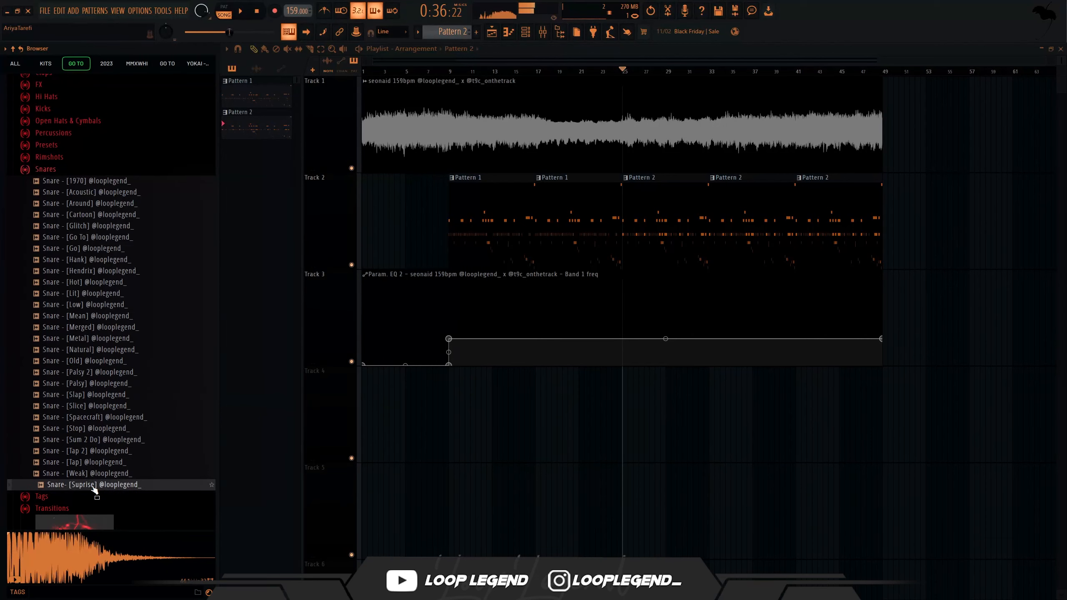
pyautogui.click(100, 415)
pyautogui.rightClick(99, 419)
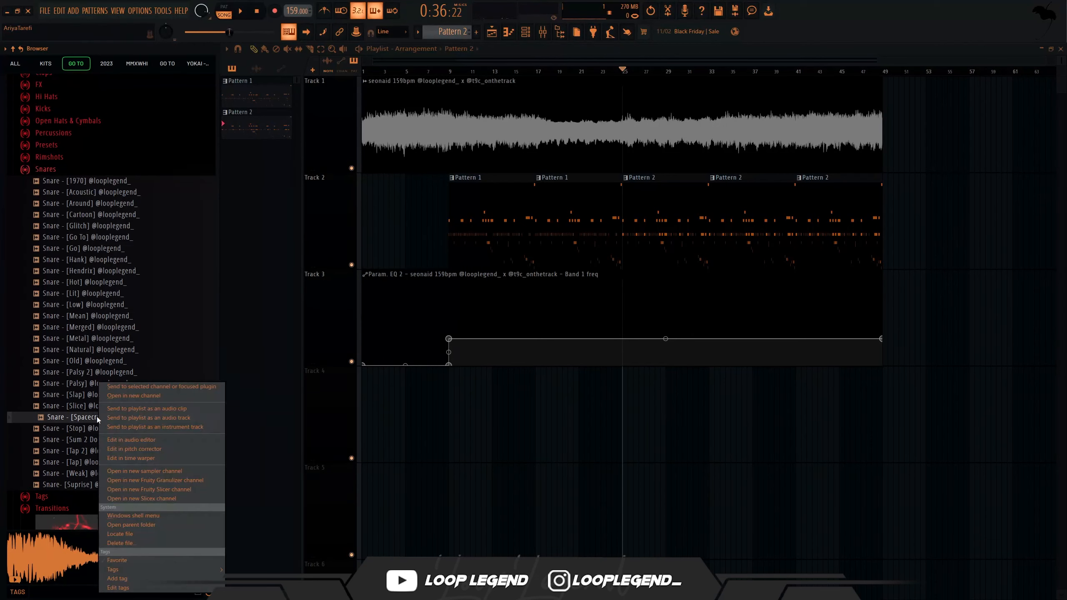
pyautogui.click(122, 396)
# Fill bar 8 of the Snare - [Spacecraft] piano roll with duplicated C#5 notes, and delete several to leave gaps in the rhythm
pyautogui.press('space')
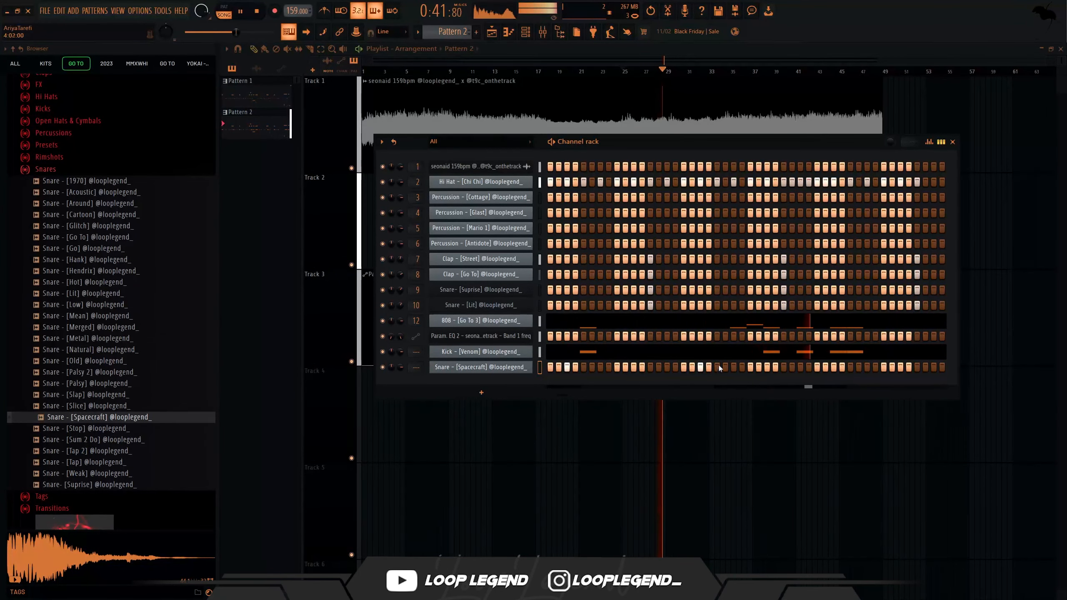
pyautogui.press('F7')
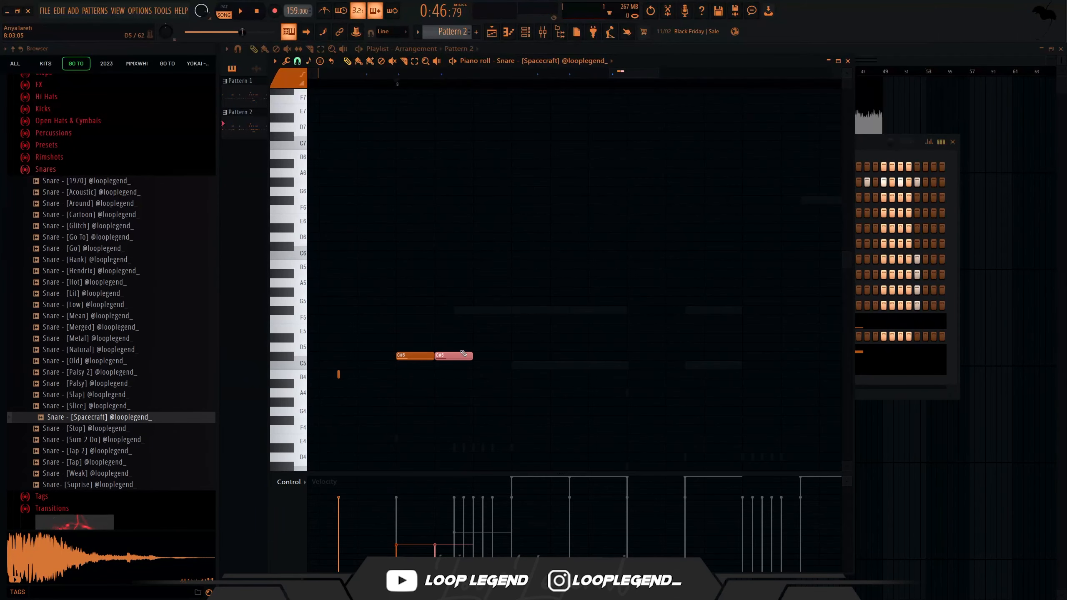
pyautogui.moveTo(495, 336); pyautogui.dragTo(410, 392)
pyautogui.hotkey('ctrl', 'b')
pyautogui.hotkey('ctrl', 'b')
pyautogui.hotkey('ctrl', 'b')
pyautogui.hotkey('ctrl', 'b')
pyautogui.hotkey('ctrl', 'b')
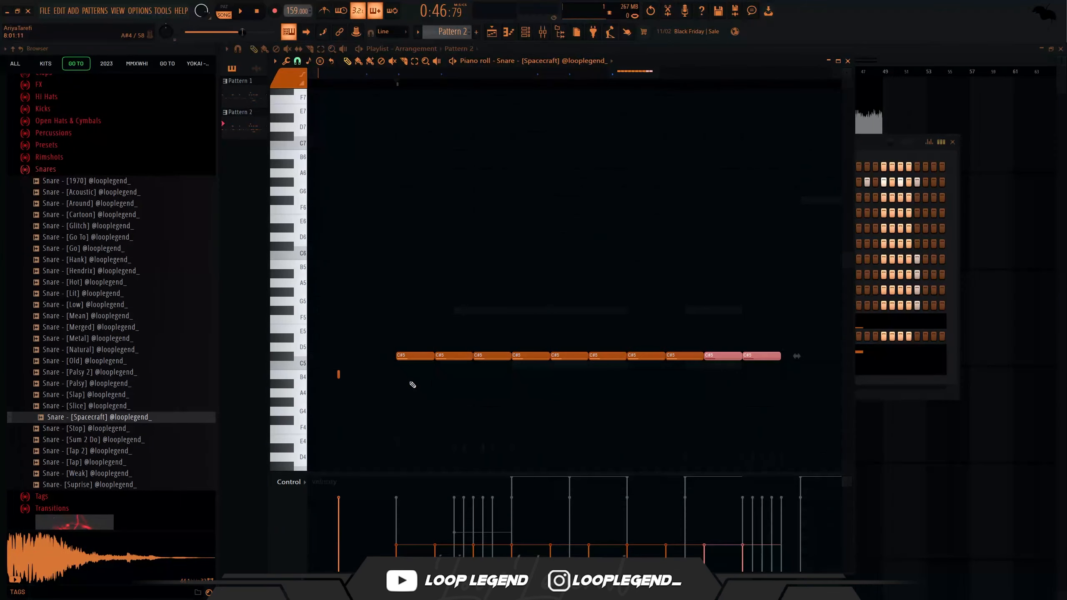
pyautogui.scroll(-3, 402, 382)
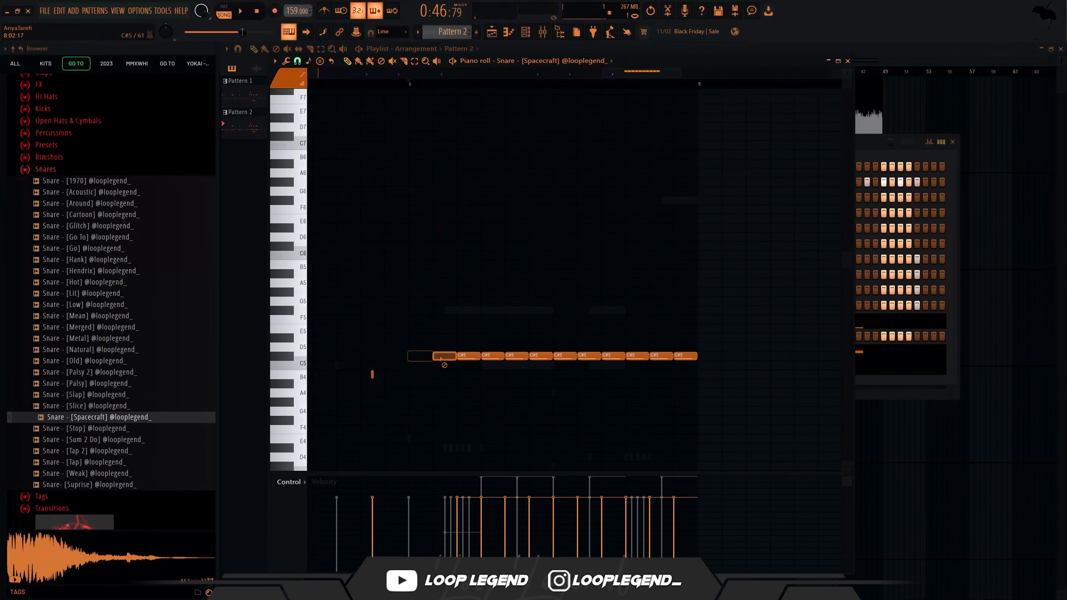
pyautogui.rightClick(521, 357)
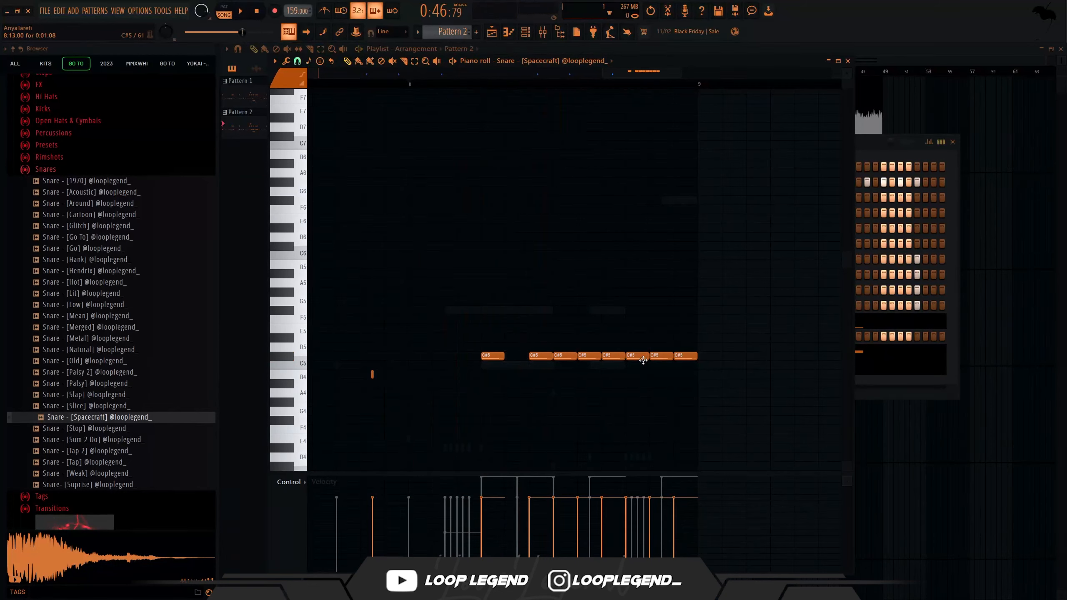
pyautogui.press('space')
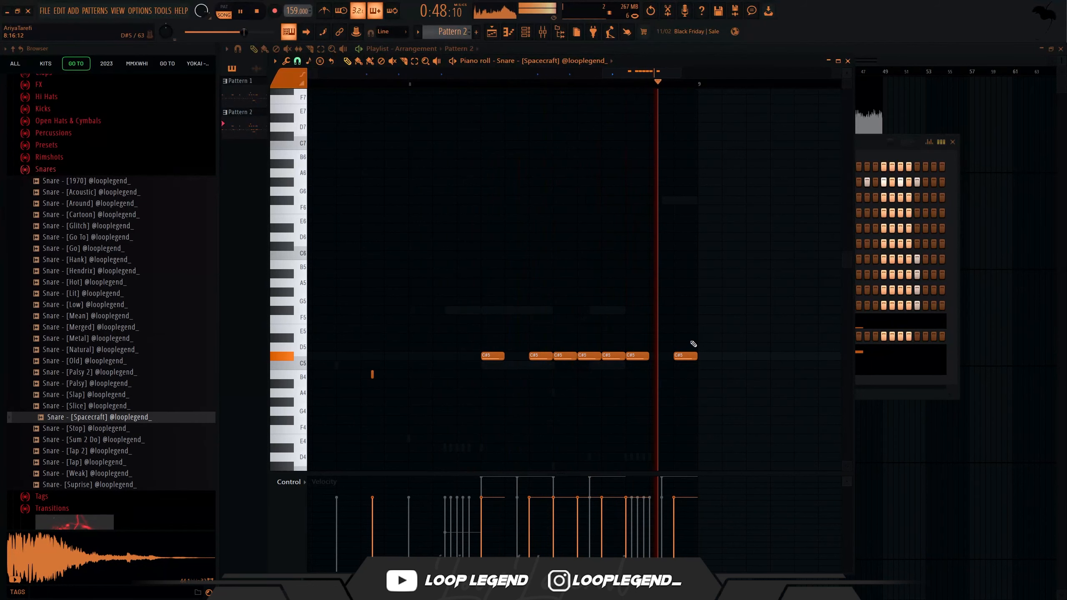
# Transpose the bar 8 snare notes into a climb of D5, E5 and F5, with shorter repeated hits near the end
pyautogui.moveTo(737, 316); pyautogui.dragTo(574, 399)
pyautogui.hotkey('shift', 'Up')
pyautogui.hotkey('shift', 'Up')
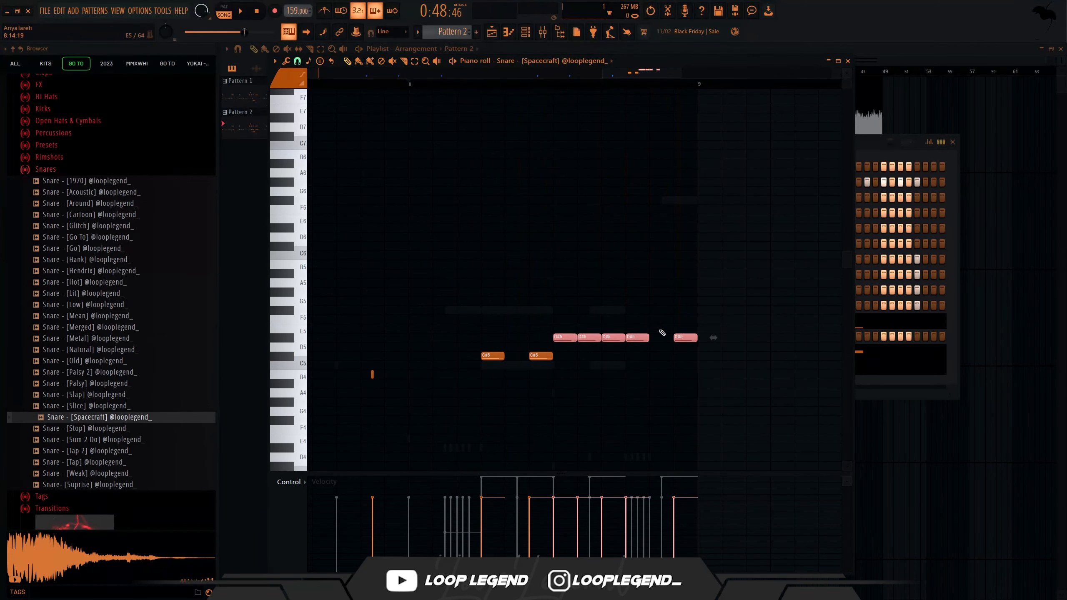
pyautogui.moveTo(732, 279); pyautogui.dragTo(635, 378)
pyautogui.hotkey('shift', 'Up')
pyautogui.hotkey('shift', 'Up')
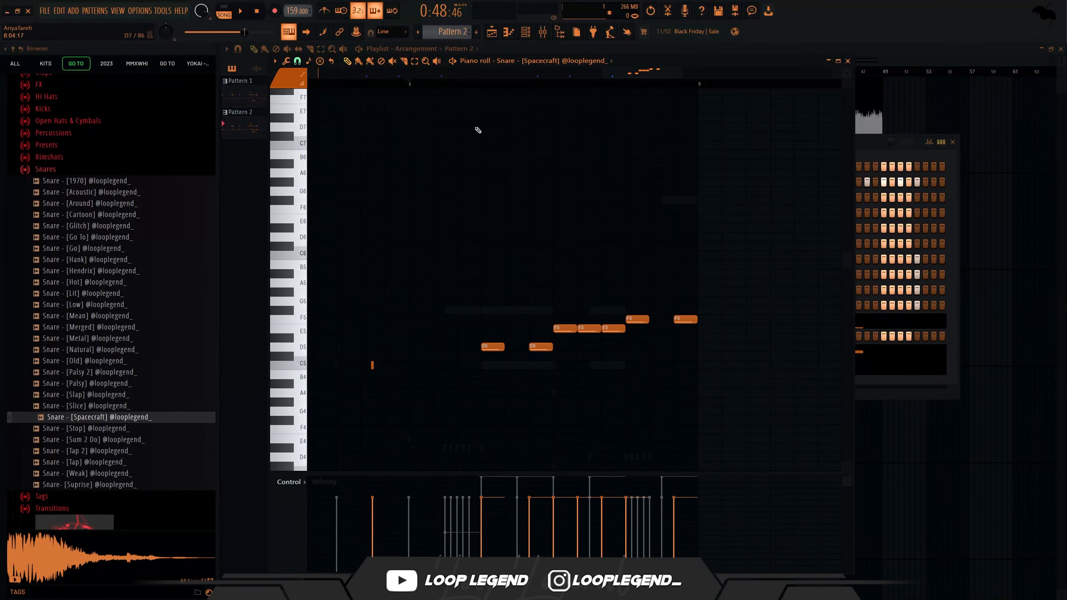
pyautogui.click(298, 61)
pyautogui.click(315, 172)
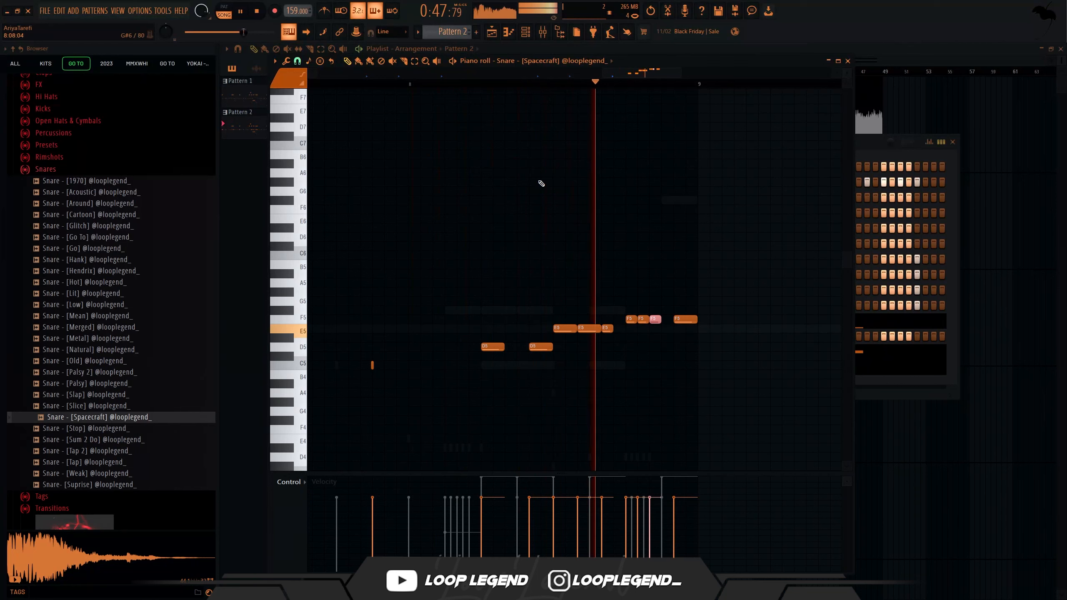
# Add Snare - [Slice] as a new channel, copy the Spacecraft snare melody into it and play it back
pyautogui.click(105, 439)
pyautogui.click(99, 407)
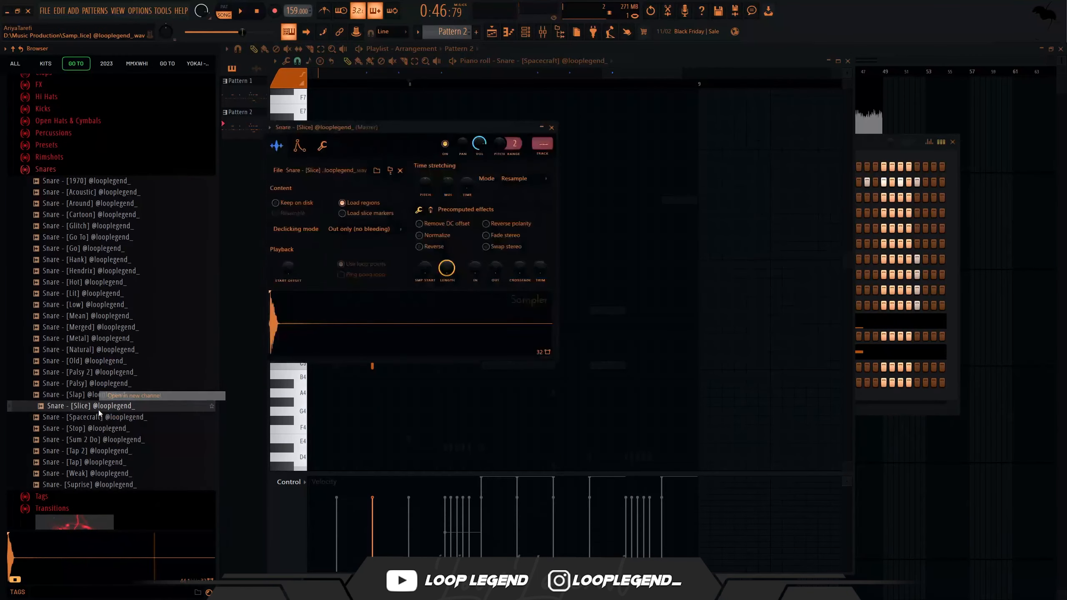
pyautogui.hotkey('shift', 'Right')
pyautogui.hotkey('shift', 'Right')
pyautogui.hotkey('shift', 'Right')
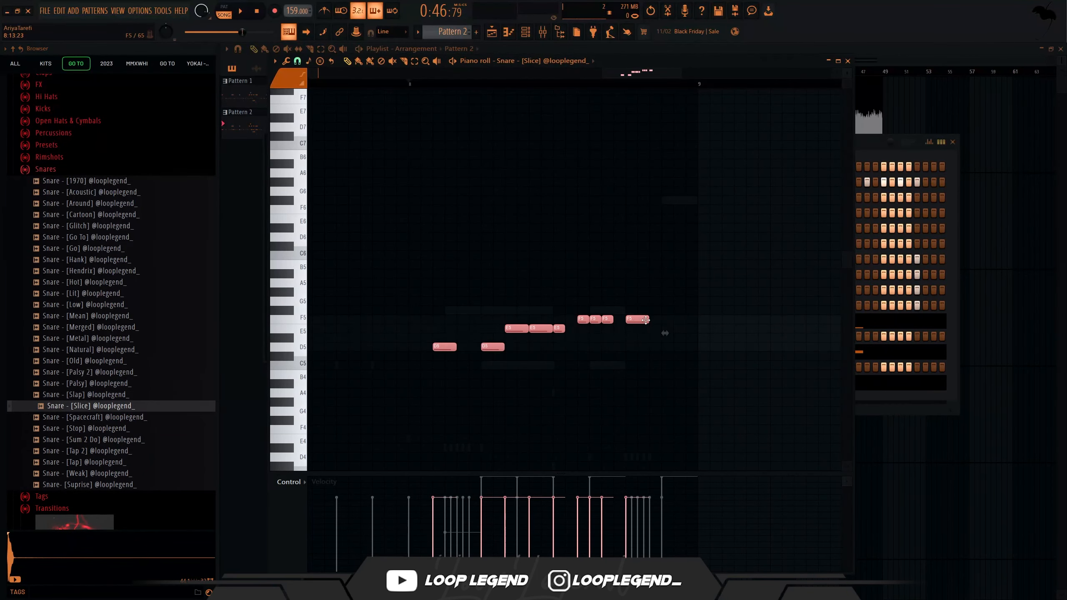
pyautogui.scroll(-3, 490, 84)
pyautogui.press('KP_Divide')
pyautogui.press('space')
pyautogui.scroll(1, 523, 63)
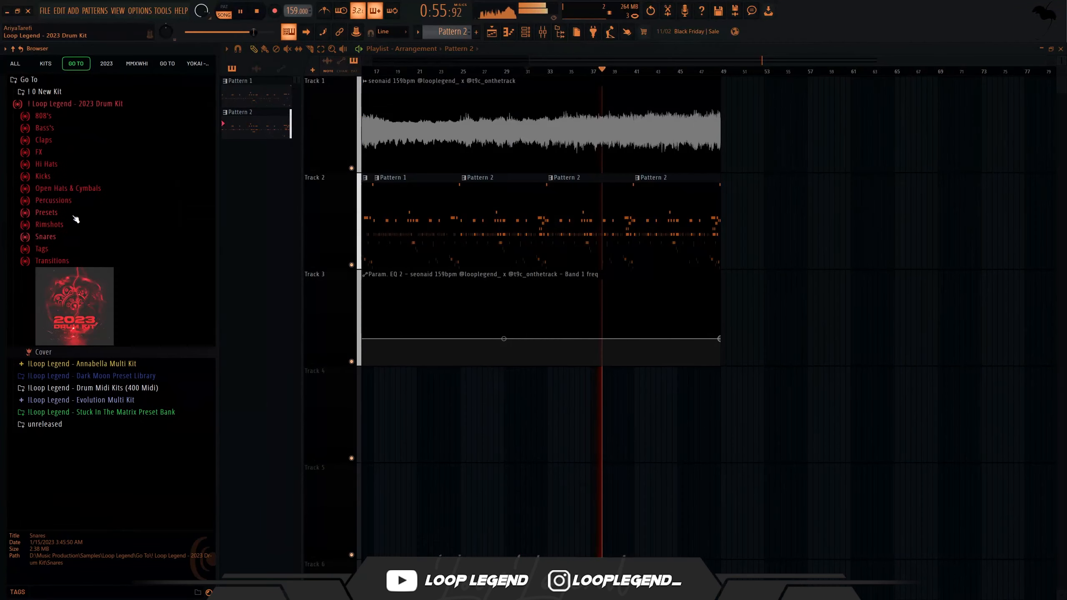
# Add Open Hat - [Blazer] from the Open Hats & Cymbals folder as a channel, with a long C5 note and an A#4 slide note
pyautogui.click(67, 188)
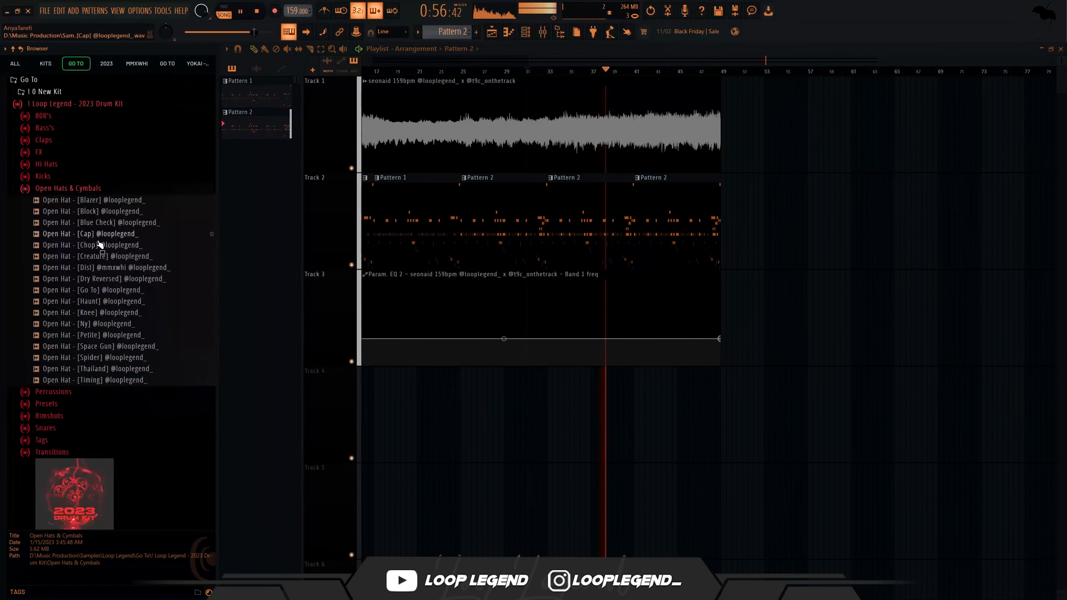
pyautogui.press('space')
pyautogui.click(120, 200)
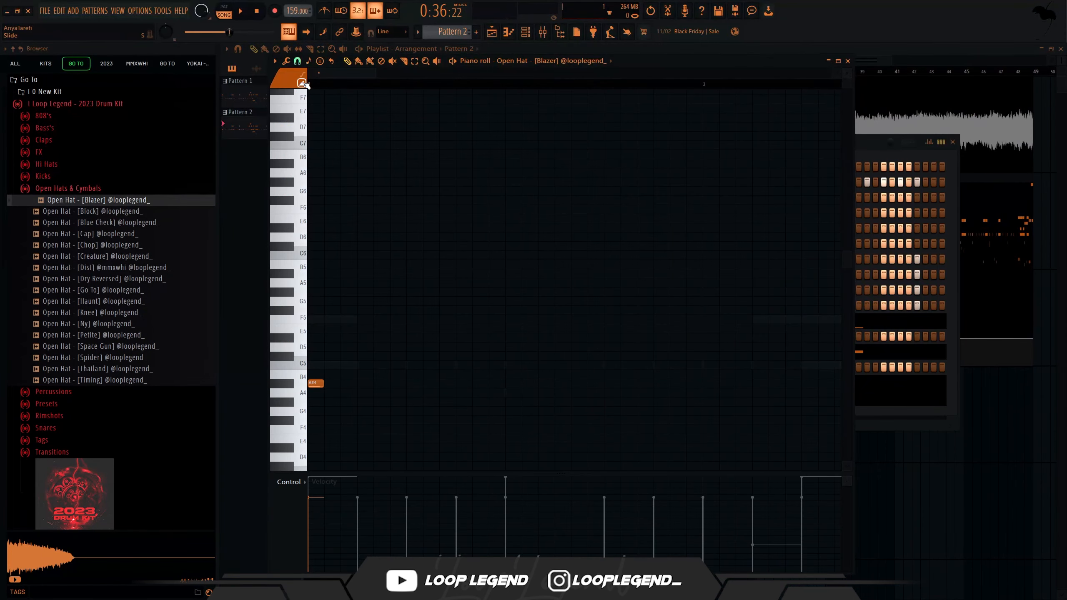
pyautogui.moveTo(324, 384); pyautogui.dragTo(528, 389)
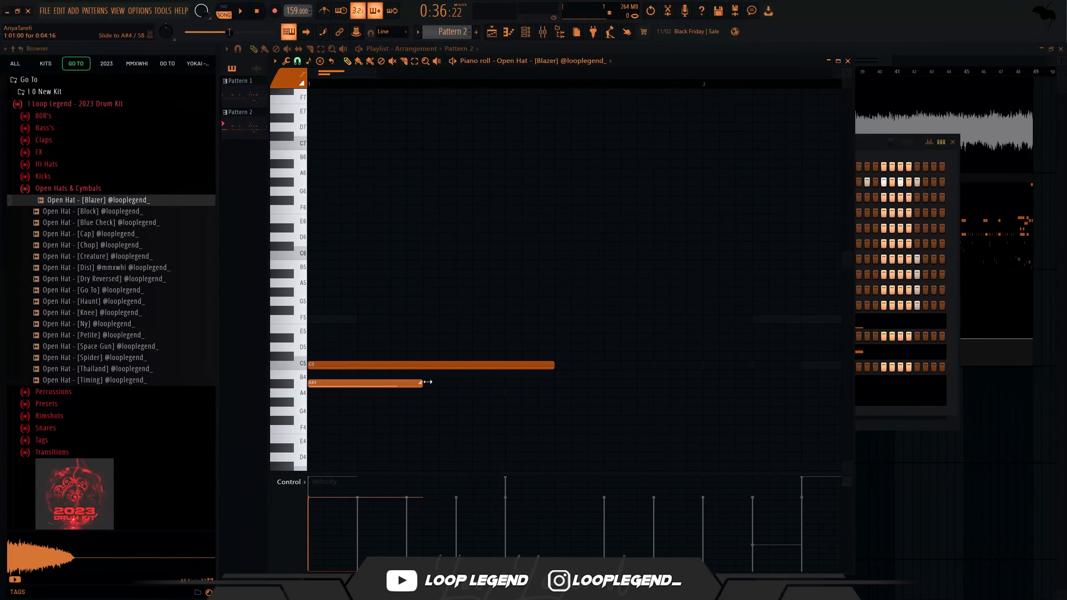
# Add Rev INTENSITY with the Canon in Verb preset and Crystalline to the open hat's mixer track
pyautogui.press('space')
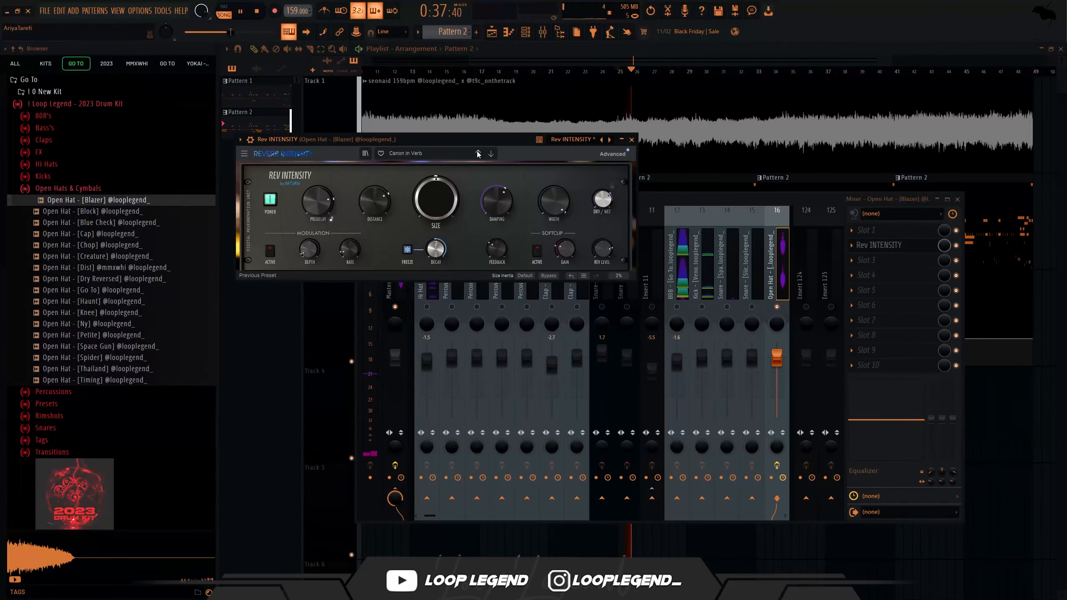
pyautogui.press('space')
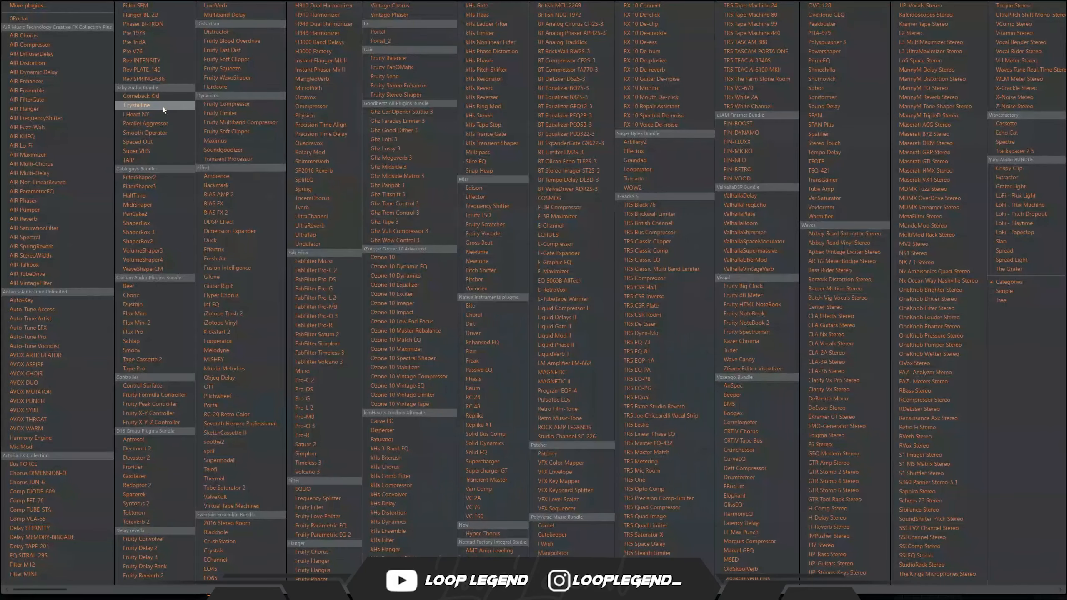
pyautogui.click(163, 106)
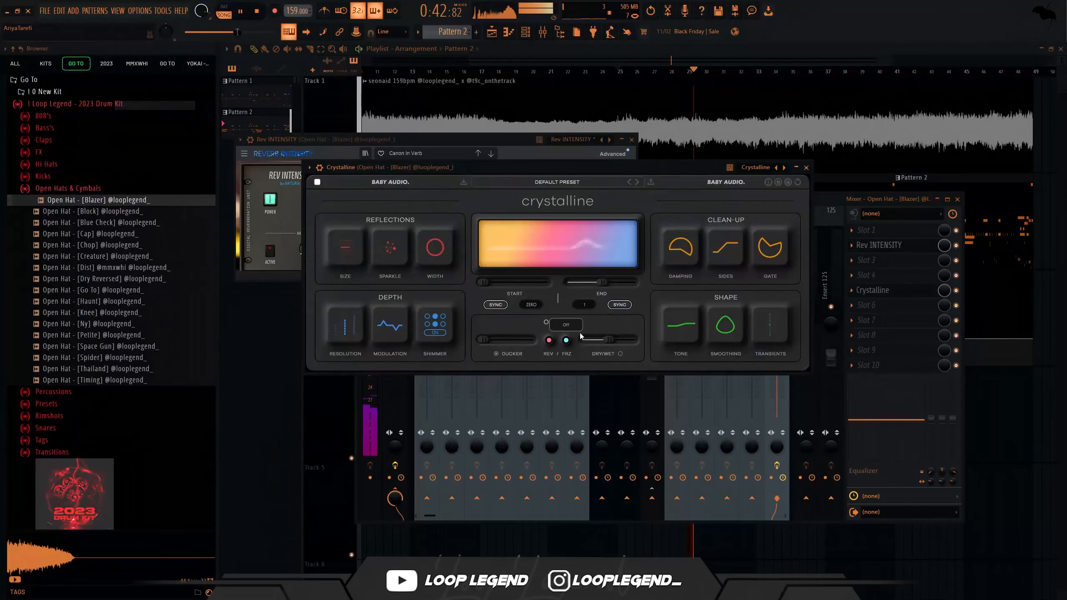
pyautogui.click(806, 167)
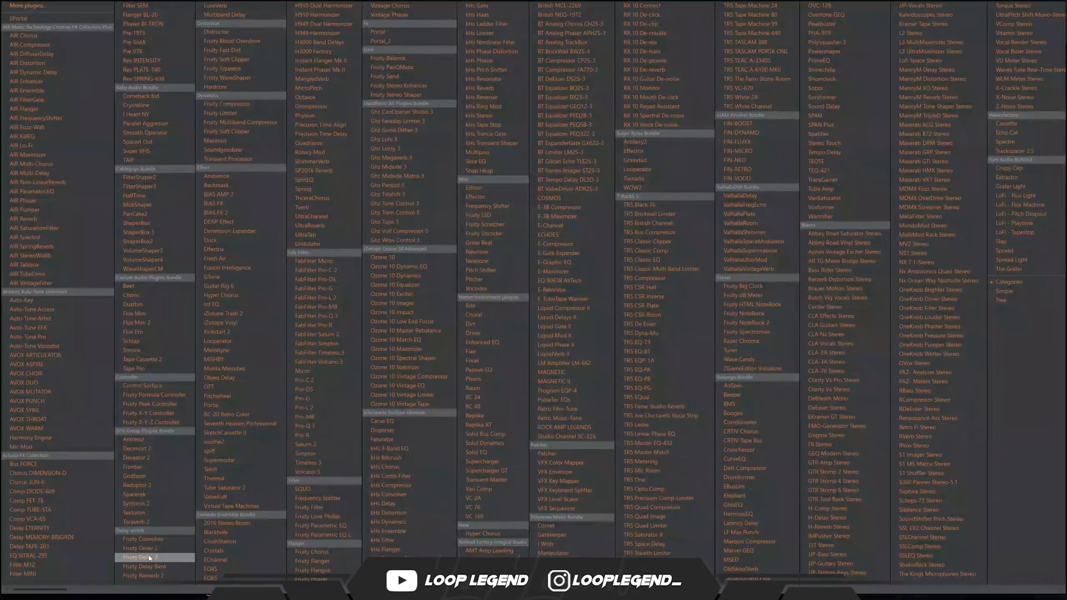
# Add Fruity Delay 3 with the Ping pong preset to the open hat's mixer track and close the effect windows
pyautogui.click(148, 556)
pyautogui.click(570, 87)
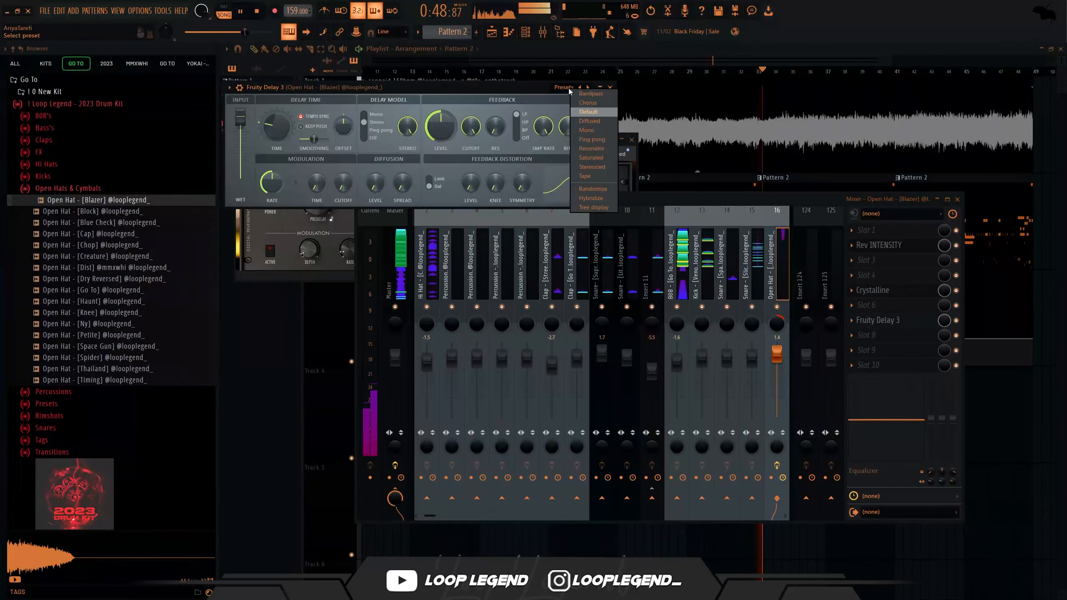
pyautogui.click(592, 140)
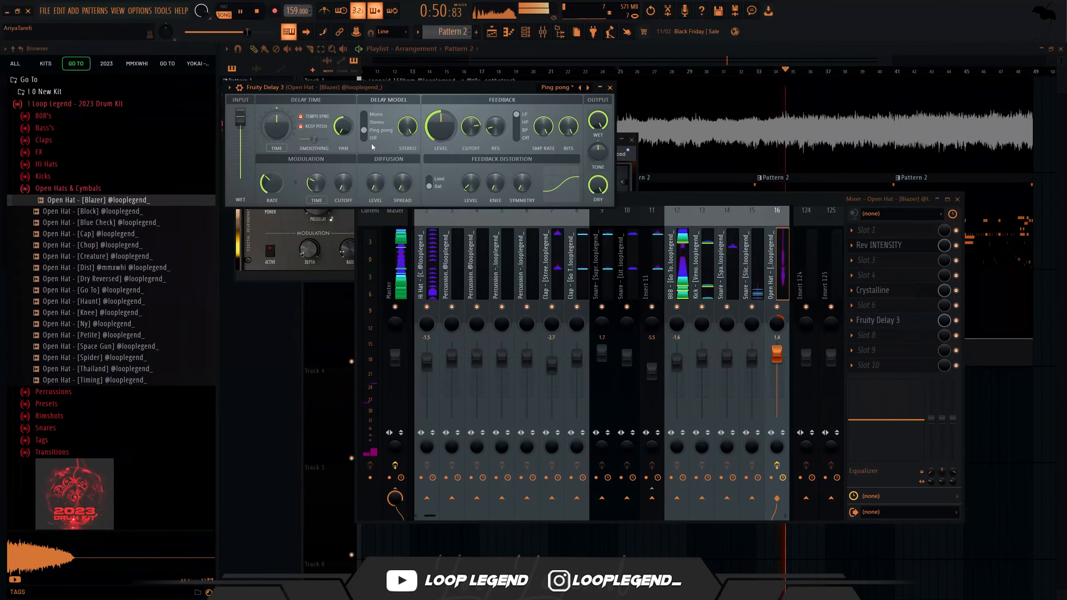
pyautogui.press('Escape')
pyautogui.press('Escape')
pyautogui.press('Escape')
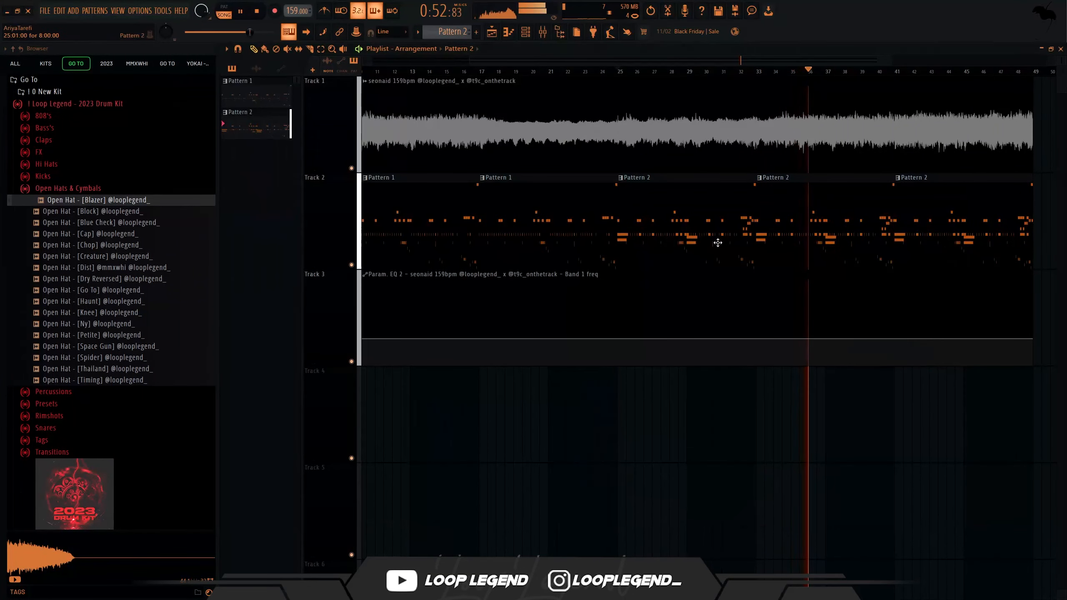
# Dock the empty mixer track Insert 17 beside the Master track
pyautogui.press('F9')
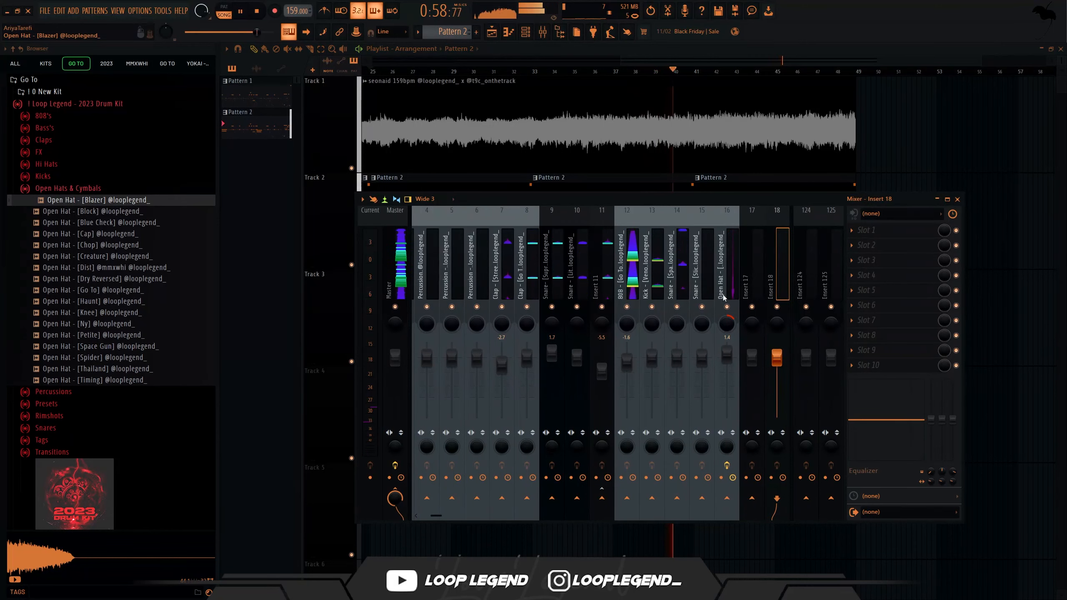
pyautogui.rightClick(750, 290)
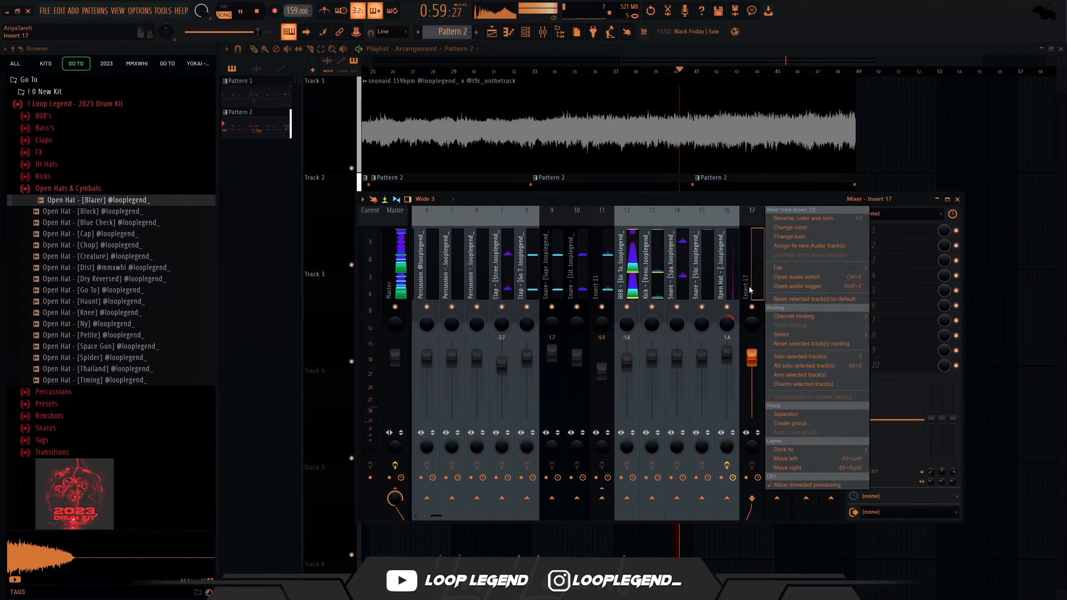
pyautogui.click(887, 449)
pyautogui.press('space')
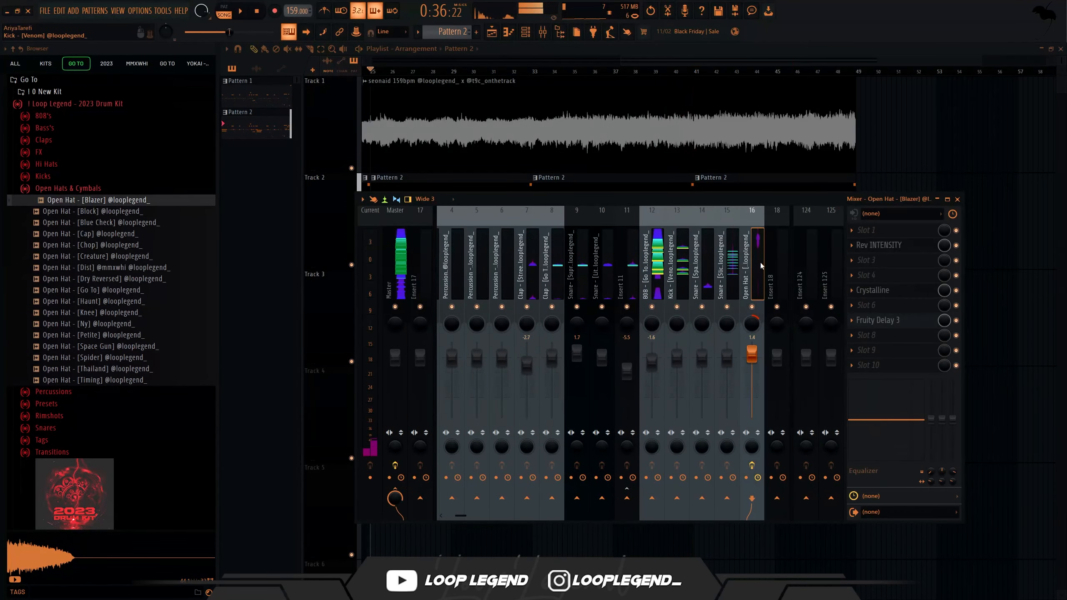
# Route the mixer tracks from 808 - [Go To 3] through Open Hat - [Blazer] to Insert 17
pyautogui.scroll(-4, 762, 266)
pyautogui.moveTo(574, 287); pyautogui.dragTo(674, 285)
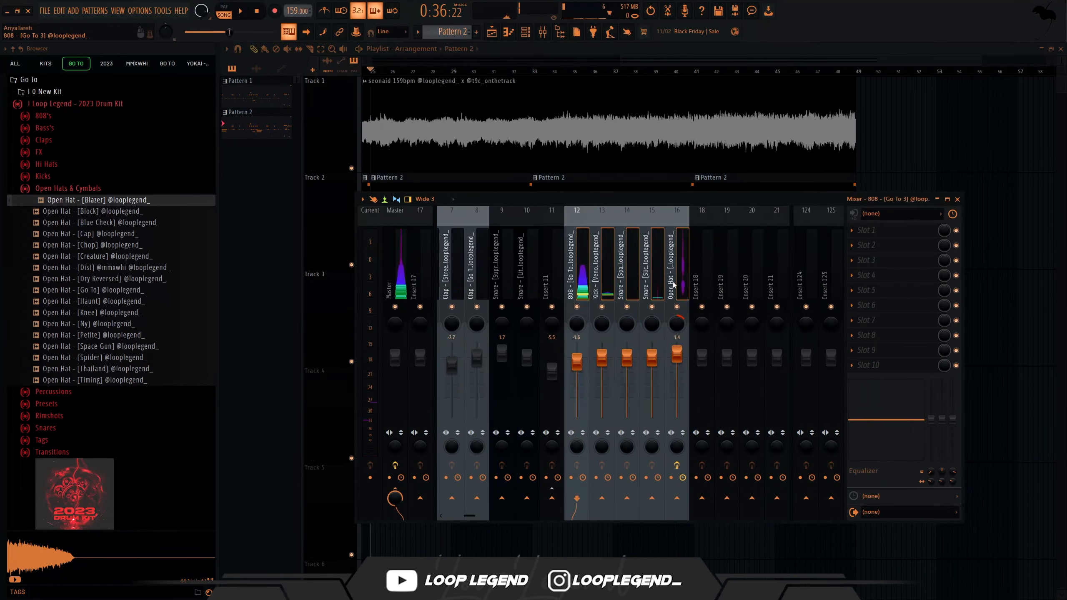
pyautogui.rightClick(423, 501)
pyautogui.click(448, 513)
# Load Fruity Love Philter on Insert 17 and create an automation clip for its Filter 1 cutoff frequency
pyautogui.click(419, 273)
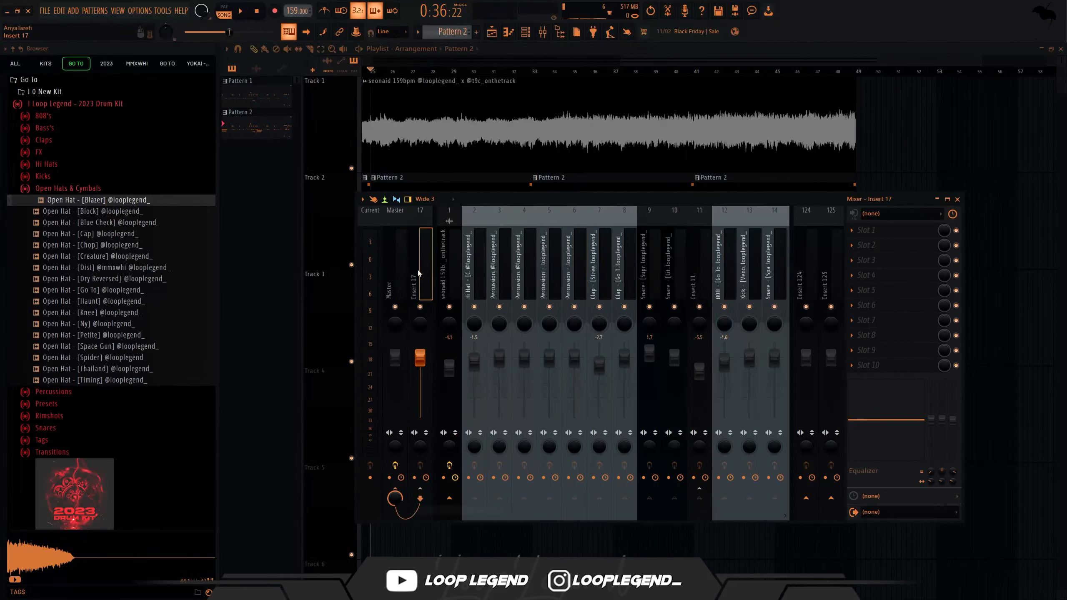
pyautogui.click(868, 243)
pyautogui.click(319, 516)
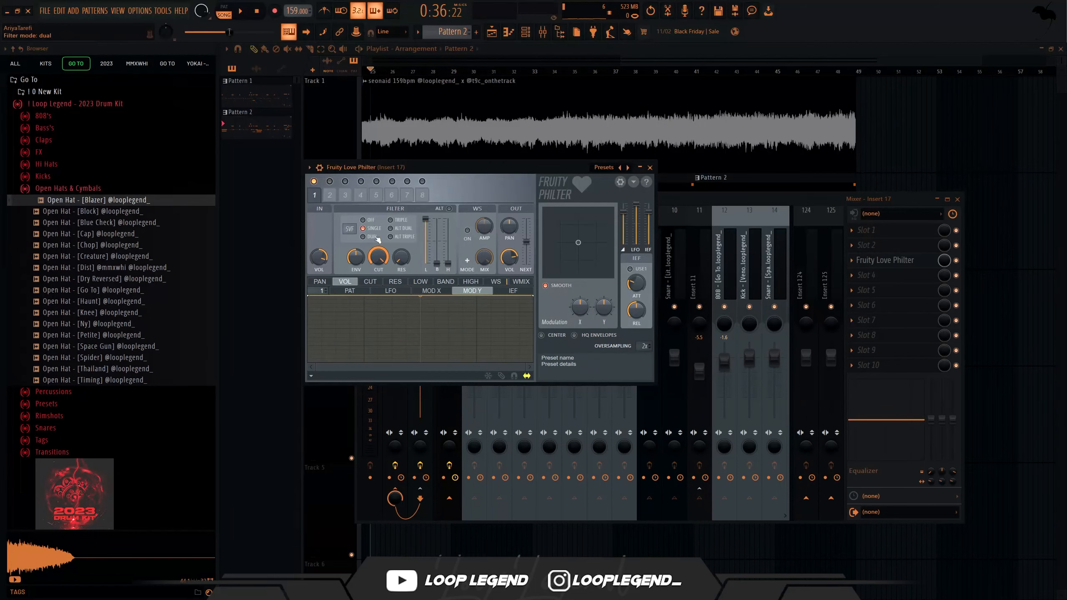
pyautogui.rightClick(378, 257)
pyautogui.click(412, 309)
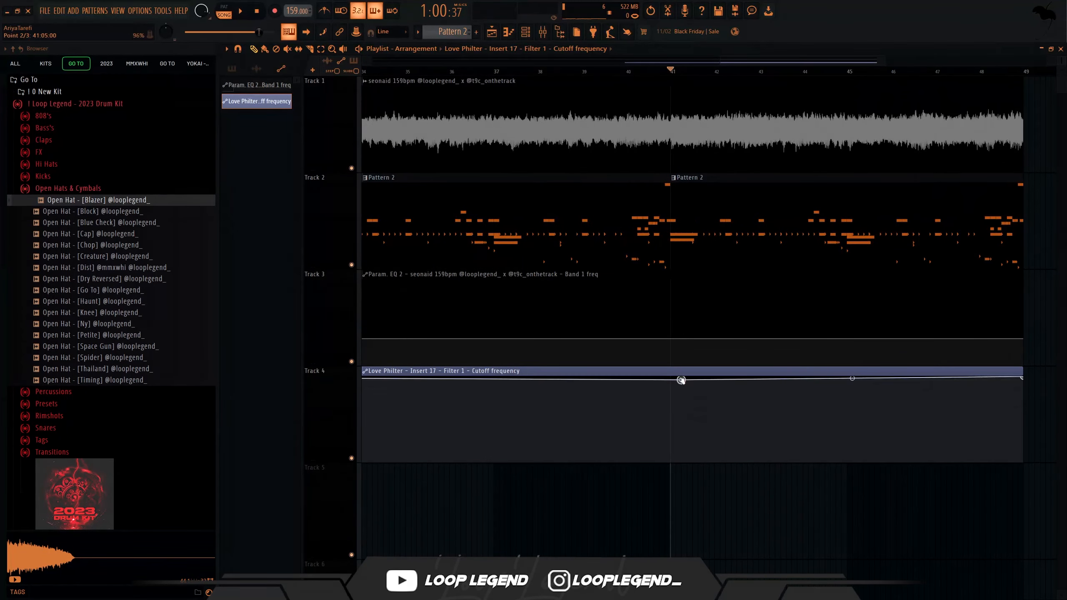
# Shape the Love Philter cutoff automation so it drops vertically to a low value at bar 41, and play it back
pyautogui.moveTo(681, 381); pyautogui.dragTo(677, 431)
pyautogui.scroll(2, 665, 367)
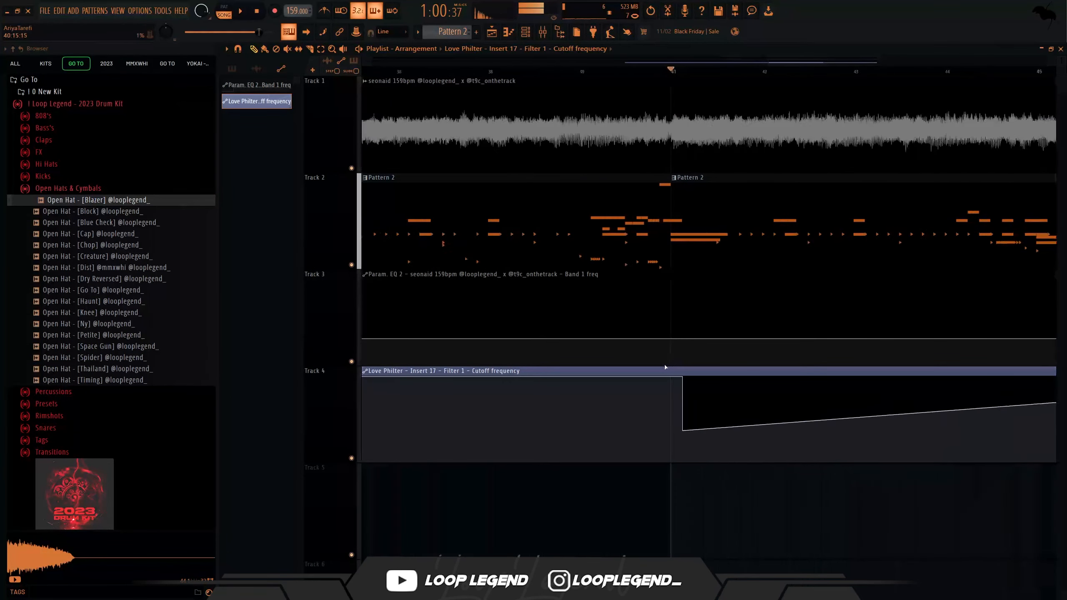
pyautogui.scroll(2, 665, 367)
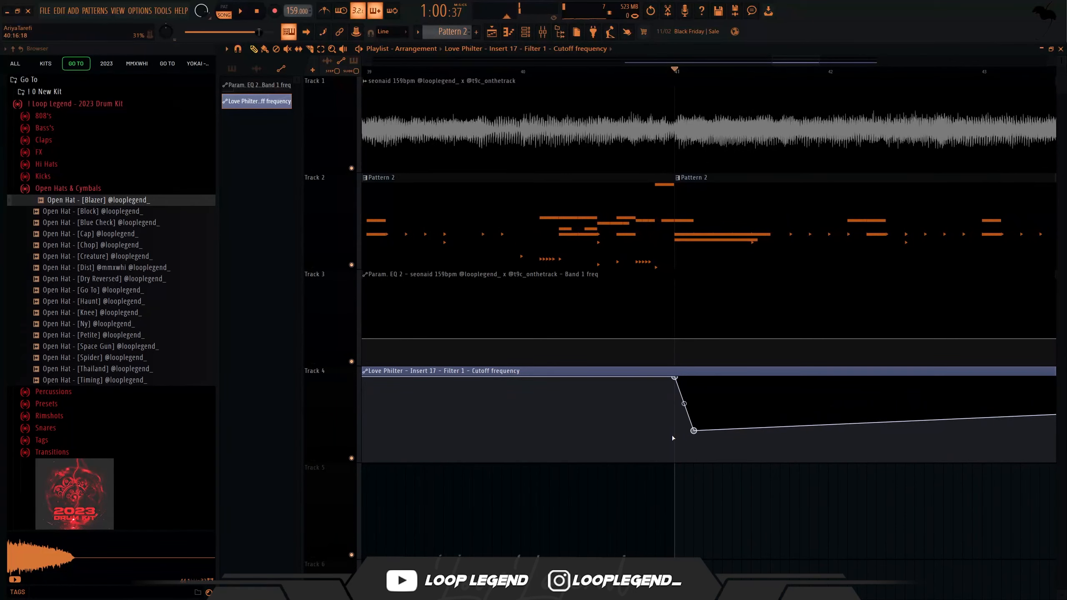
pyautogui.moveTo(693, 431); pyautogui.dragTo(669, 441)
pyautogui.scroll(-3, 673, 433)
pyautogui.press('space')
pyautogui.scroll(-3, 670, 439)
# Add a low cutoff point of 24% at bar 45 and paste its value onto the clip's last point
pyautogui.rightClick(797, 444)
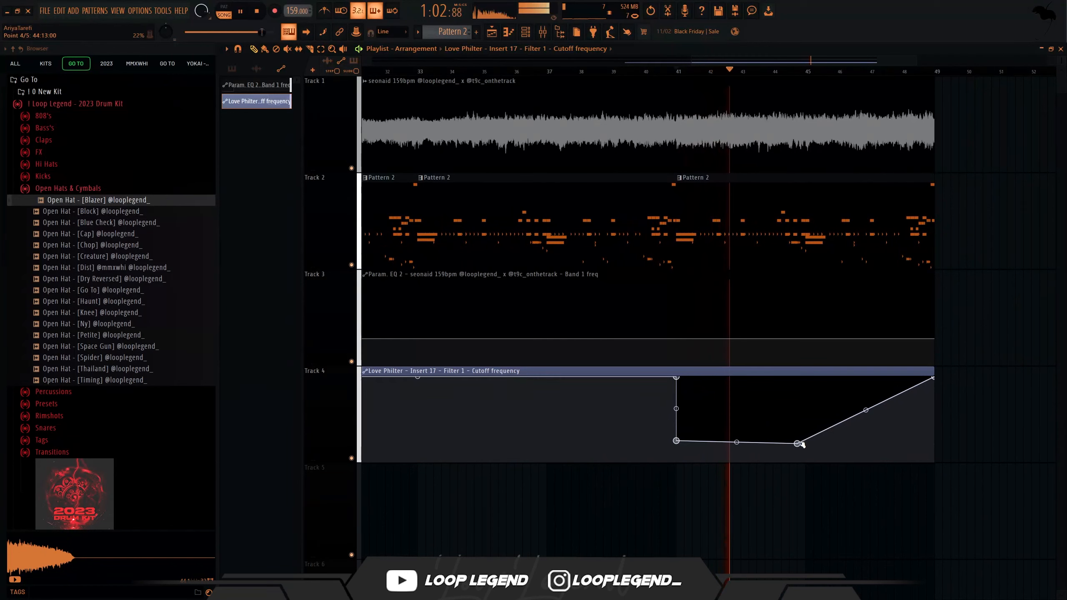
pyautogui.moveTo(798, 444); pyautogui.dragTo(804, 442)
pyautogui.rightClick(804, 442)
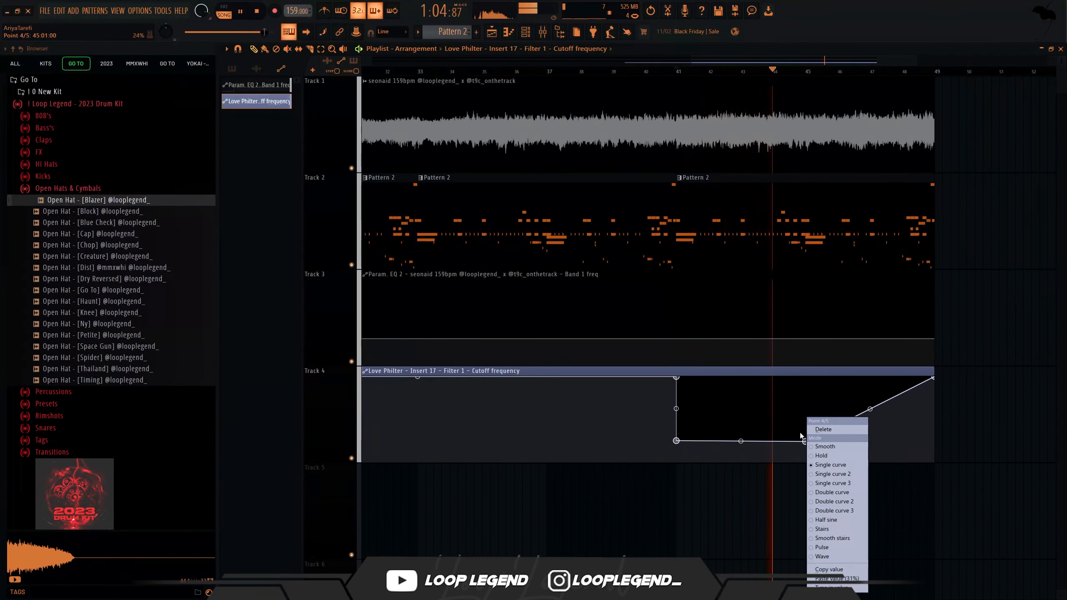
pyautogui.click(830, 570)
pyautogui.rightClick(927, 423)
pyautogui.rightClick(927, 424)
pyautogui.click(958, 579)
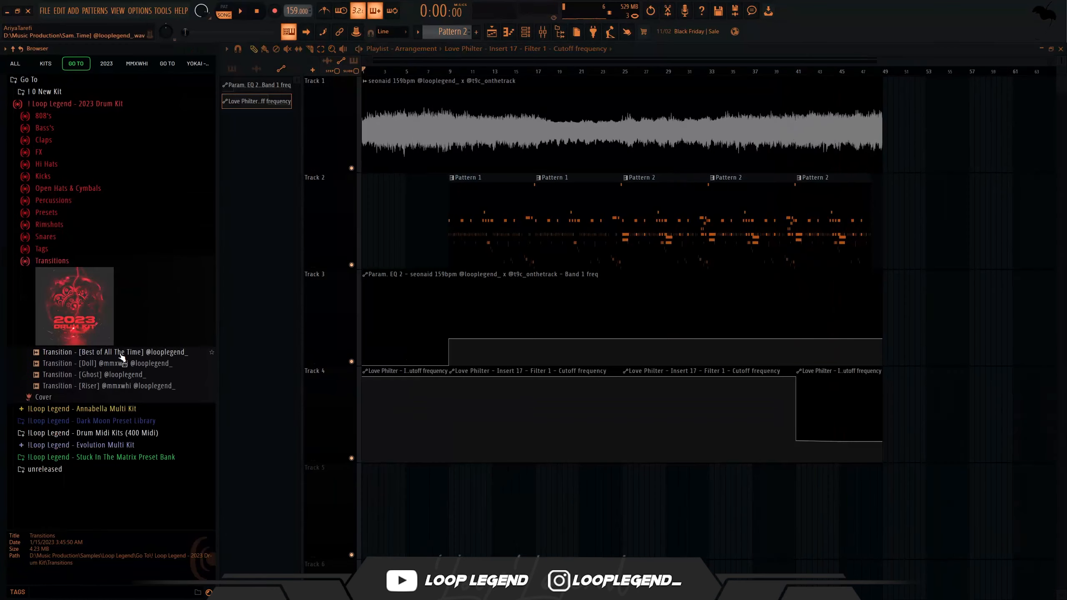
# Place the Transition - [Ghost] sample on Track 5 starting at 8:09 so it builds into bar 9, and play it back
pyautogui.click(112, 374)
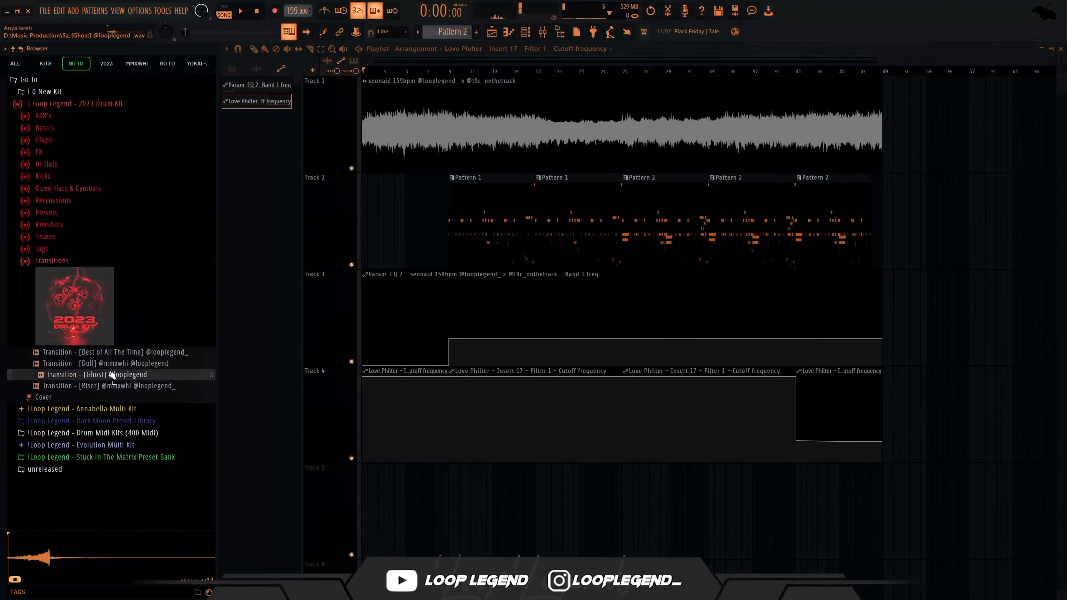
pyautogui.moveTo(112, 375); pyautogui.dragTo(444, 486)
pyautogui.scroll(10, 437, 486)
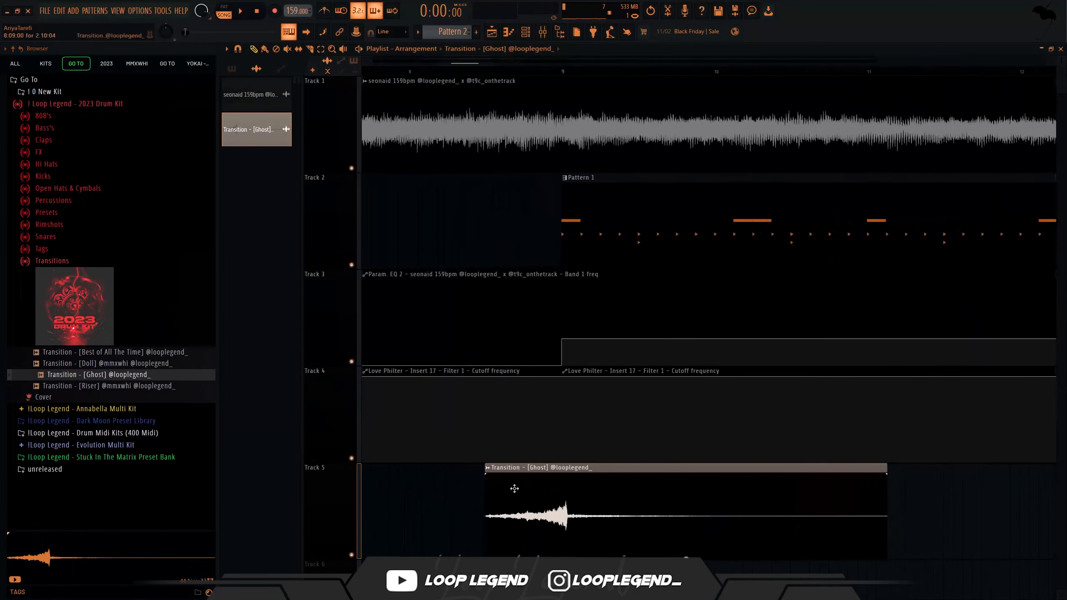
pyautogui.scroll(-4, 703, 522)
pyautogui.press('space')
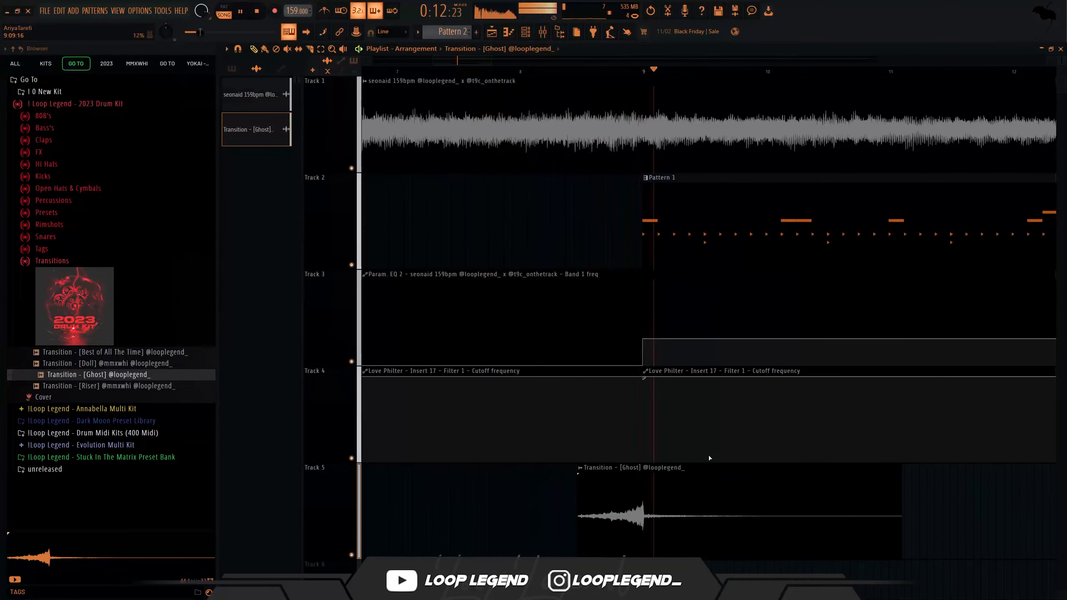
pyautogui.doubleClick(689, 491)
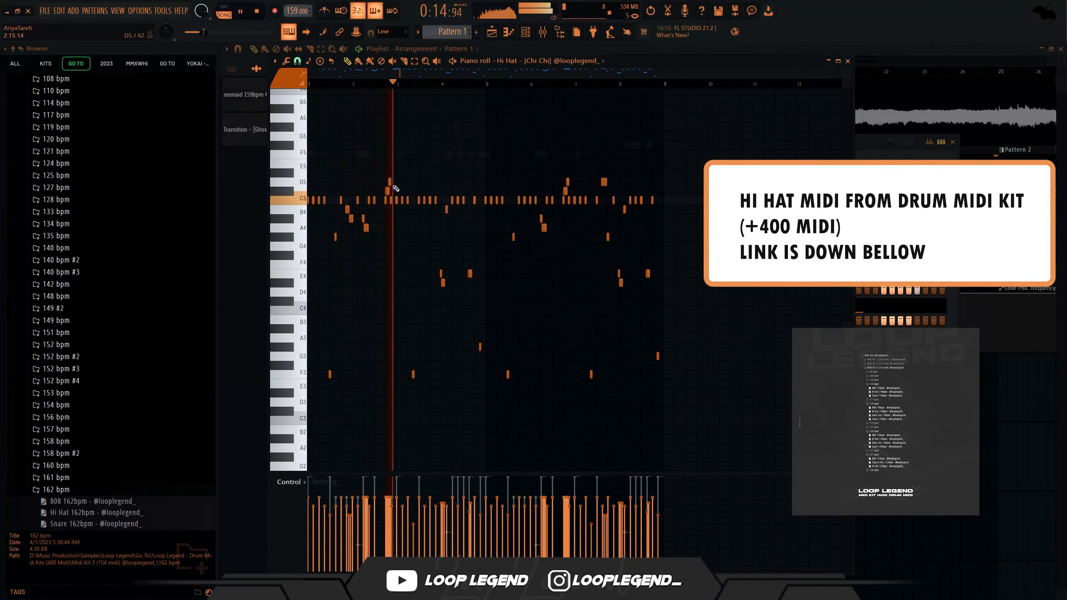
# Replace Pattern 1's hi-hat notes with the Hi Hat 162bpm MIDI file from the drum MIDI kit
pyautogui.press('space')
pyautogui.moveTo(141, 516); pyautogui.dragTo(596, 167)
pyautogui.press('space')
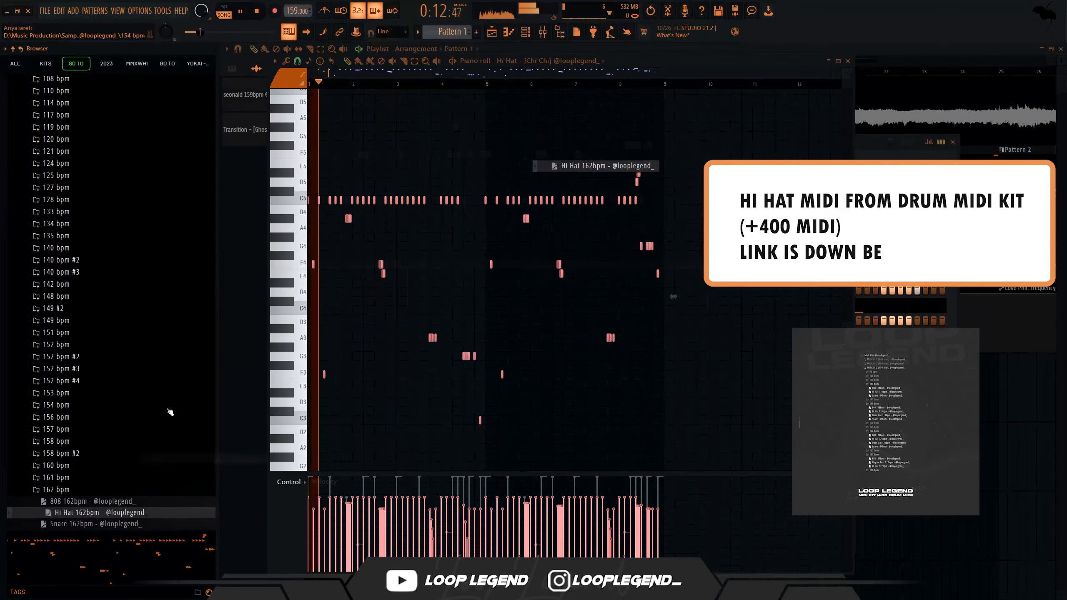
pyautogui.scroll(-2, 170, 413)
pyautogui.scroll(5, 312, 285)
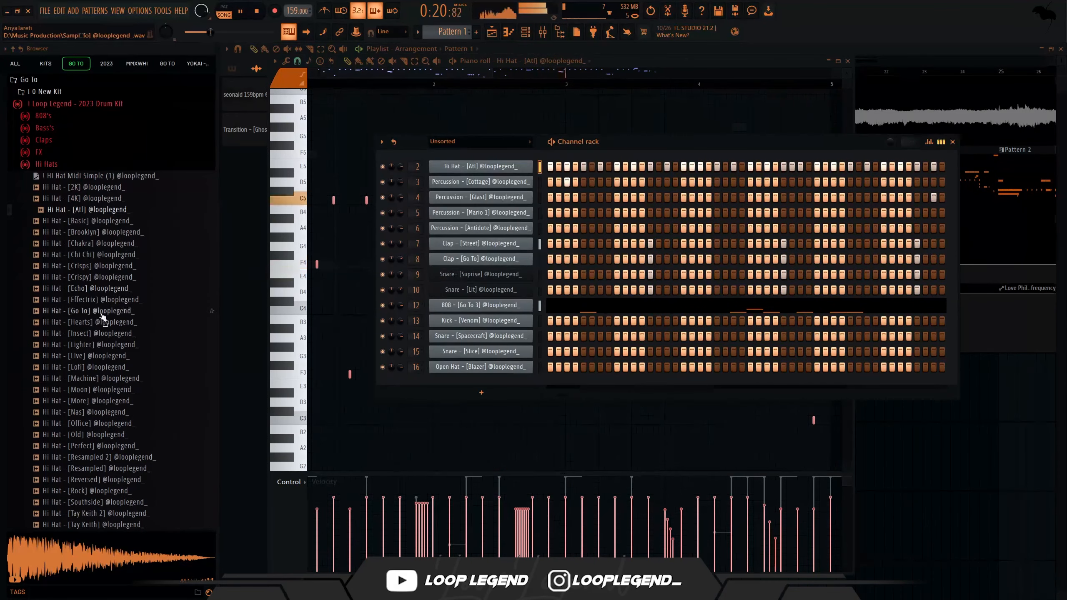
# Replace the hi-hat channel's sample with Hi Hat - [Go To] and boost its mixer track's high EQ band to about 5.2 dB
pyautogui.moveTo(105, 311); pyautogui.dragTo(481, 168)
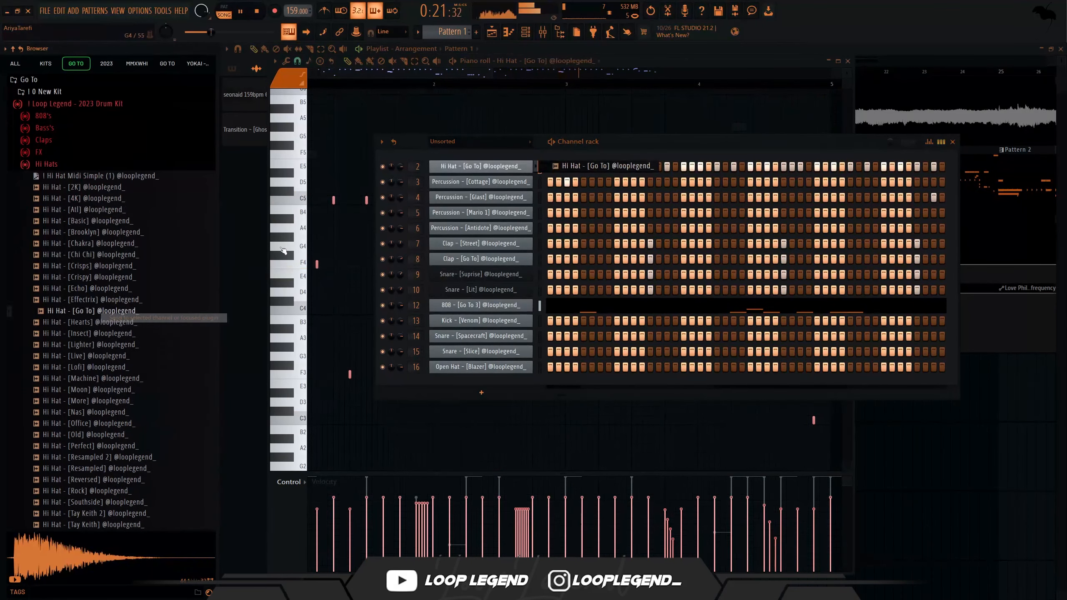
pyautogui.click(480, 169)
pyautogui.moveTo(424, 266); pyautogui.dragTo(424, 269)
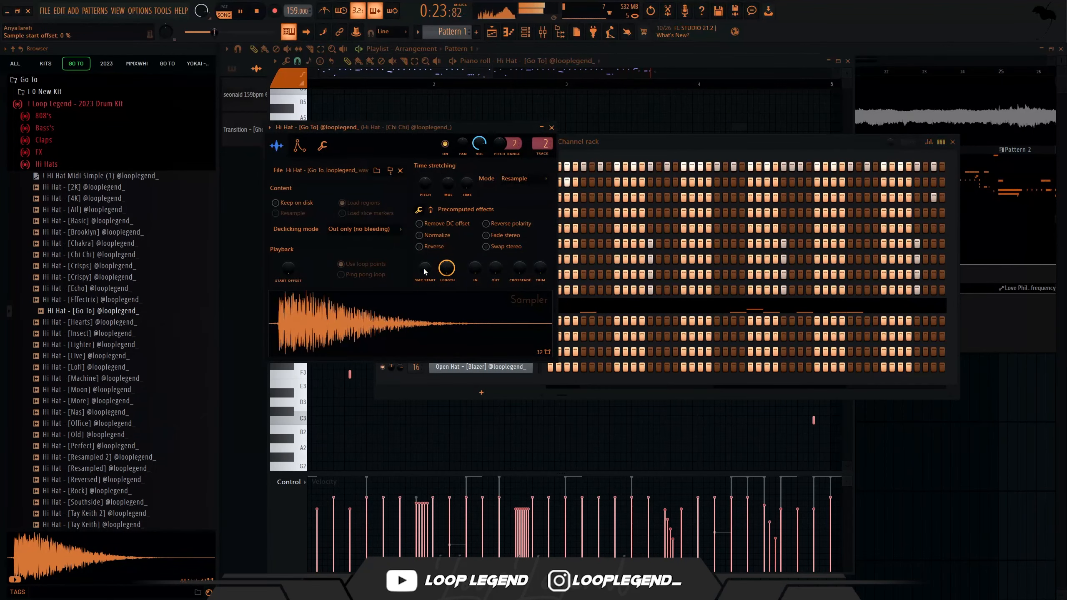
pyautogui.press('F9')
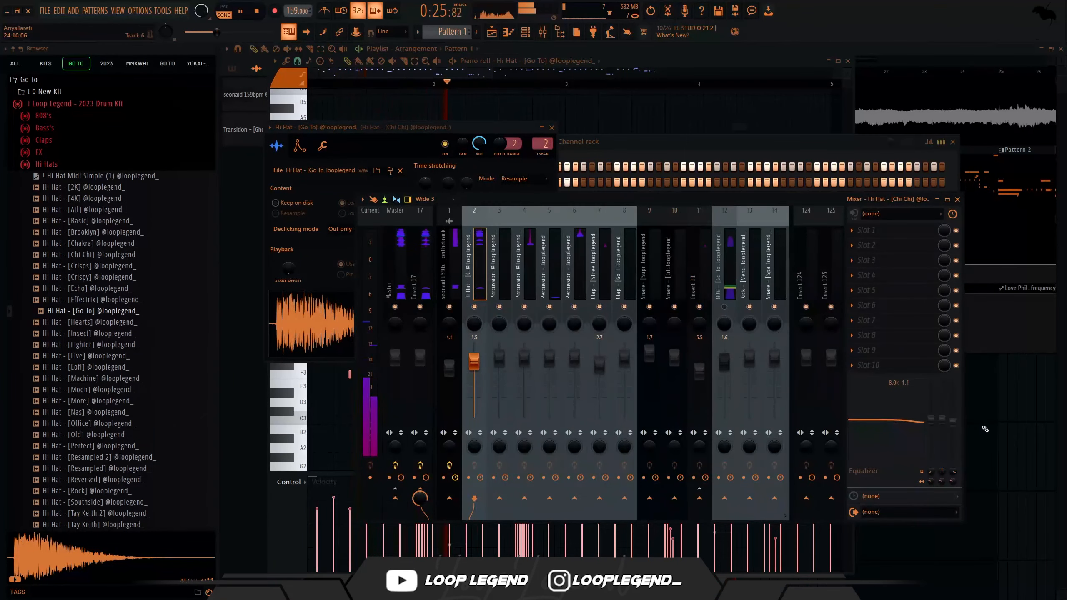
pyautogui.moveTo(951, 428); pyautogui.dragTo(953, 410)
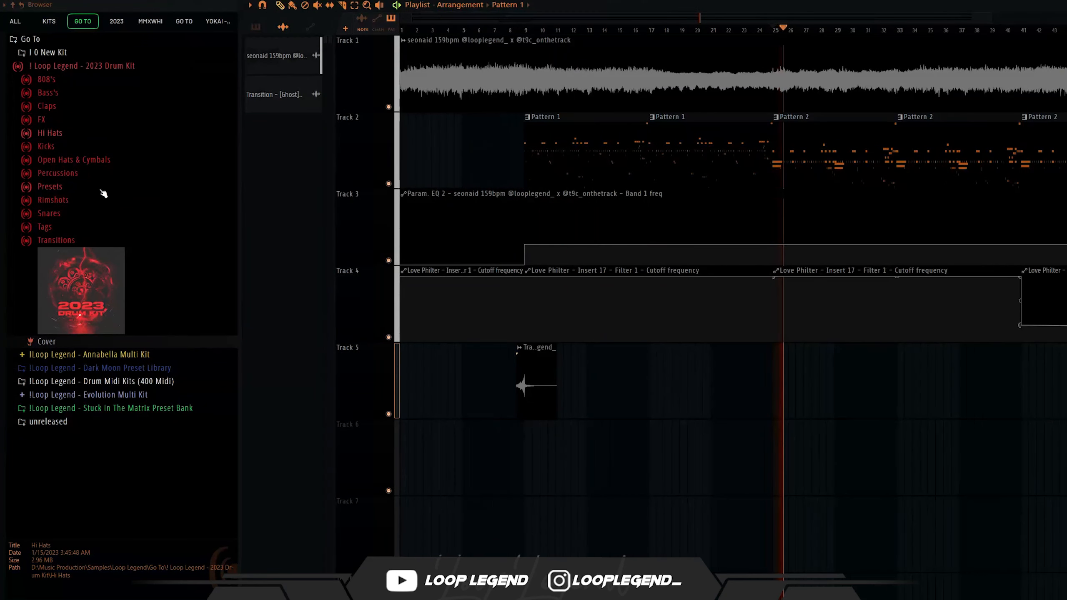
# Try the Master 2023 (1) preset on the Master track and replace it with Master 2023 (2)
pyautogui.click(76, 186)
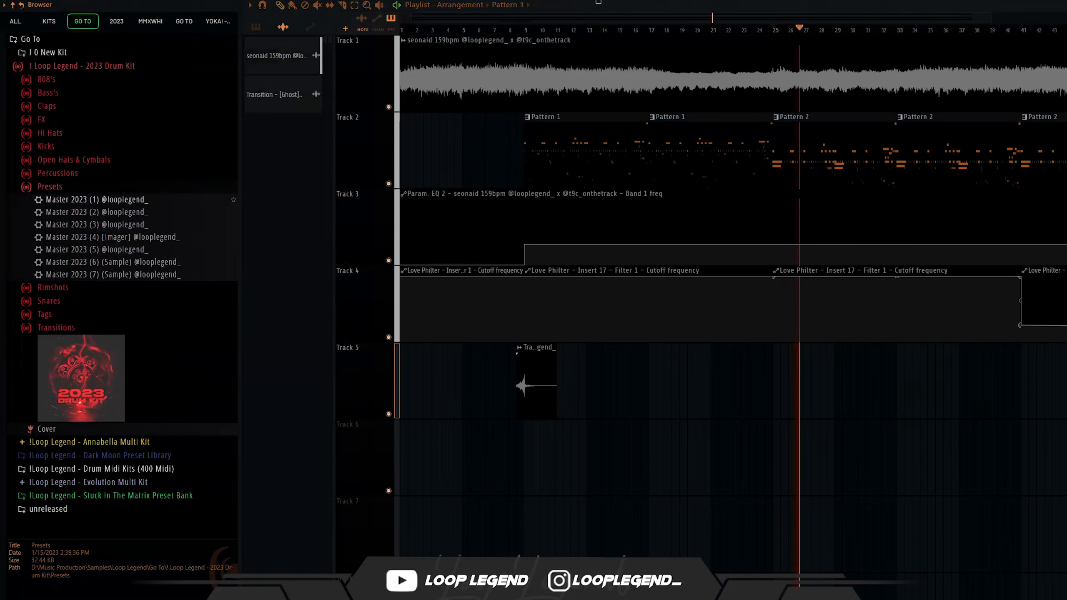
pyautogui.moveTo(97, 199); pyautogui.dragTo(436, 248)
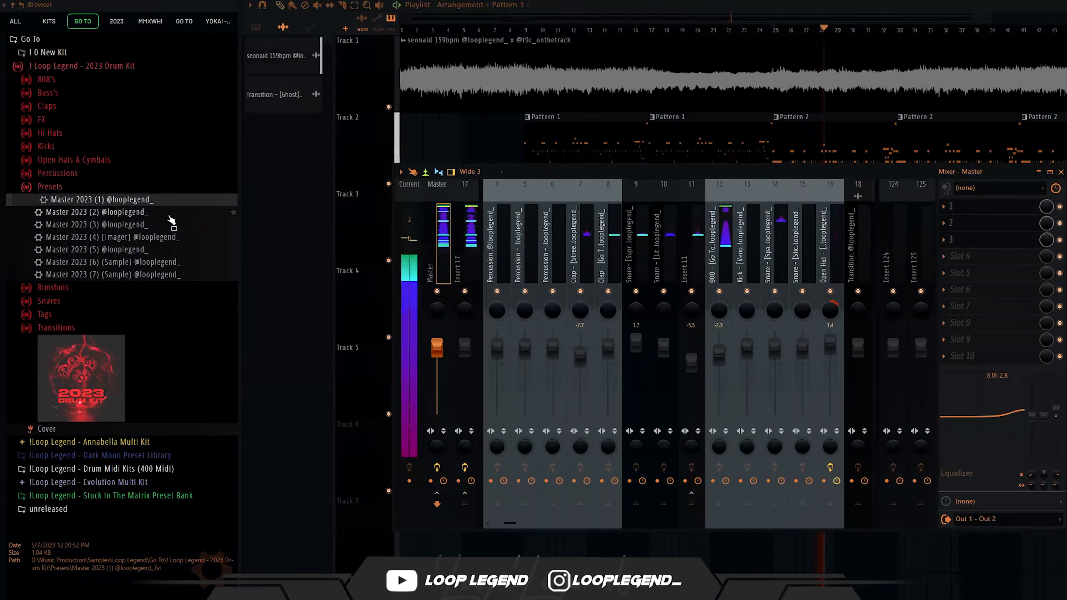
pyautogui.moveTo(169, 216); pyautogui.dragTo(428, 271)
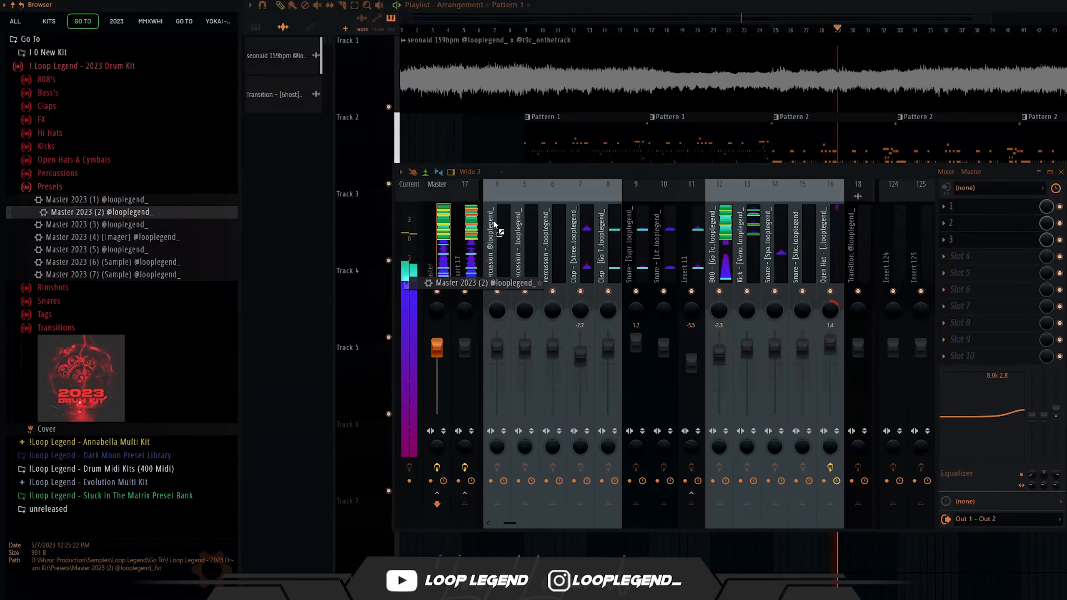
# Solo the seonaid loop's mixer track, bring the hi-hat track back in and lower the hi-hat's volume to -5.0 dB
pyautogui.click(573, 251)
pyautogui.scroll(3, 573, 251)
pyautogui.click(497, 269)
pyautogui.rightClick(497, 292)
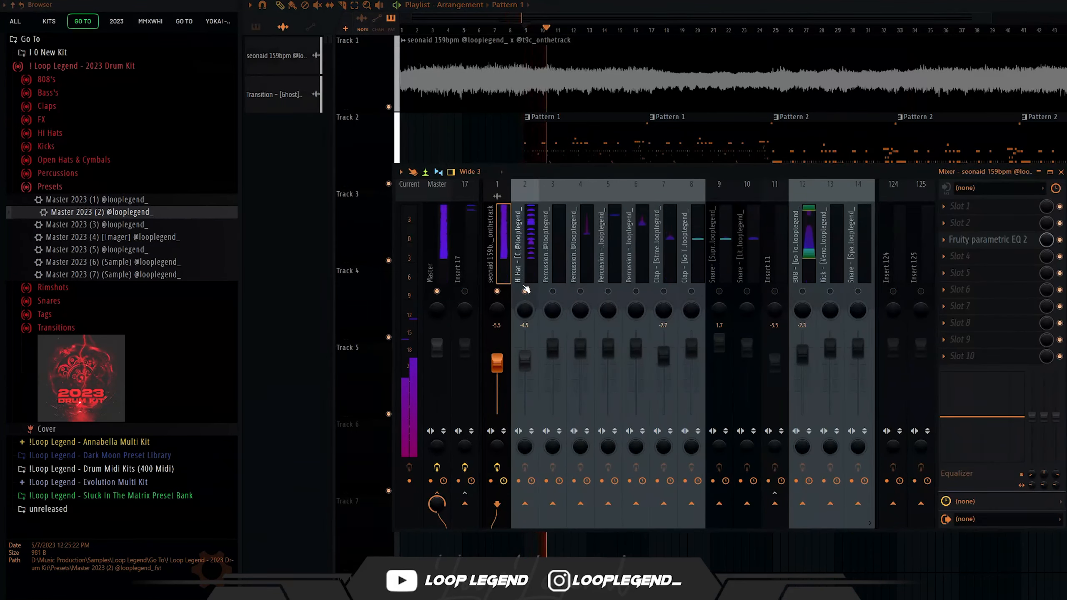
pyautogui.click(528, 272)
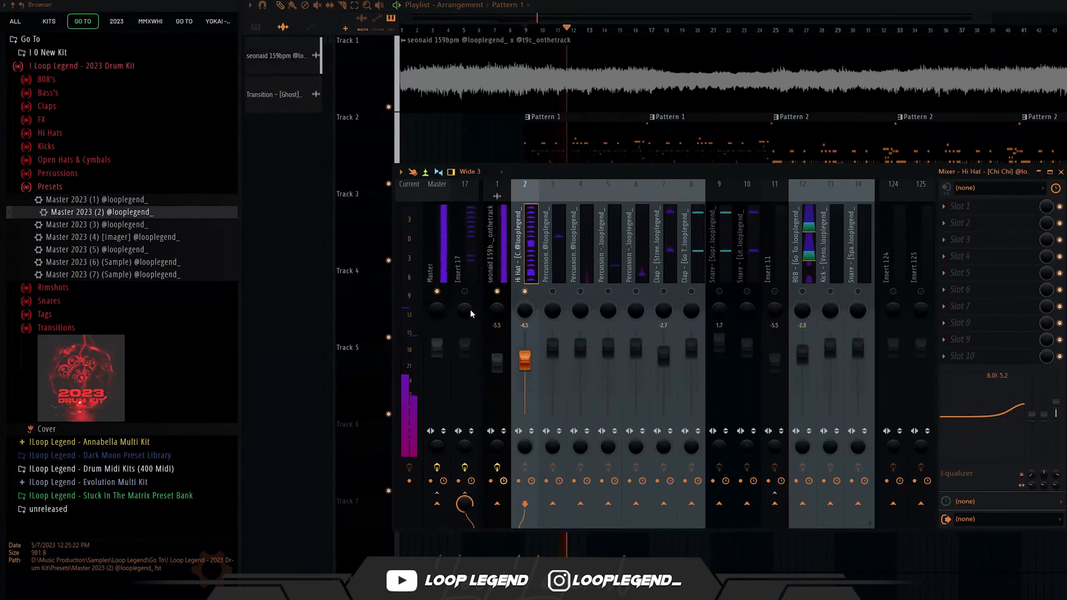
pyautogui.moveTo(531, 398); pyautogui.dragTo(531, 399)
# Unmute the percussion, clap and snare tracks 3 through 11 and lower Insert 11's volume to -8.7 dB
pyautogui.click(552, 291)
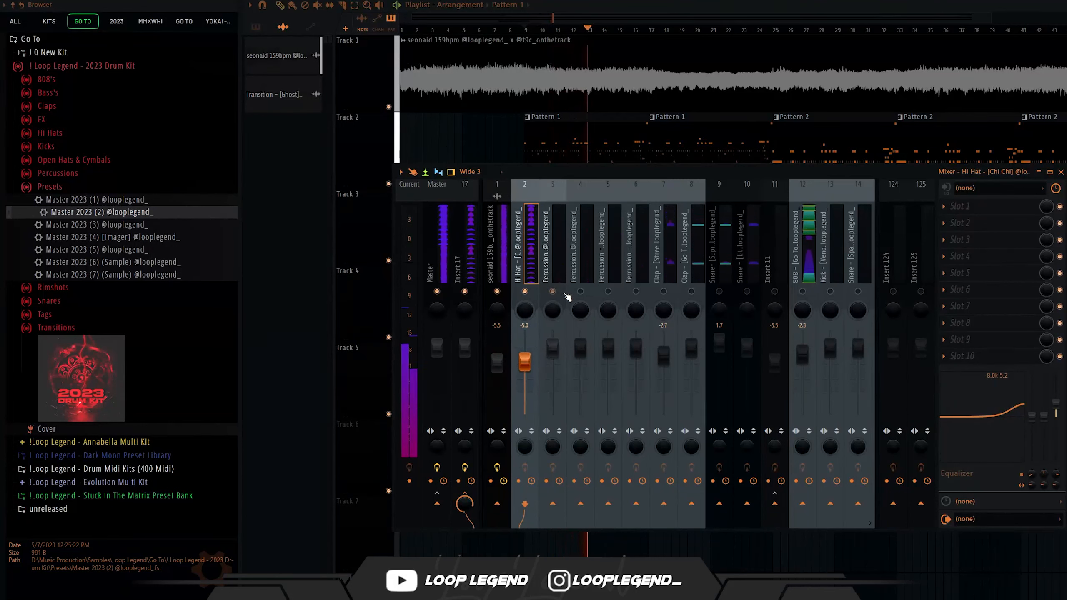
pyautogui.click(581, 291)
pyautogui.click(608, 291)
pyautogui.click(636, 291)
pyautogui.click(664, 291)
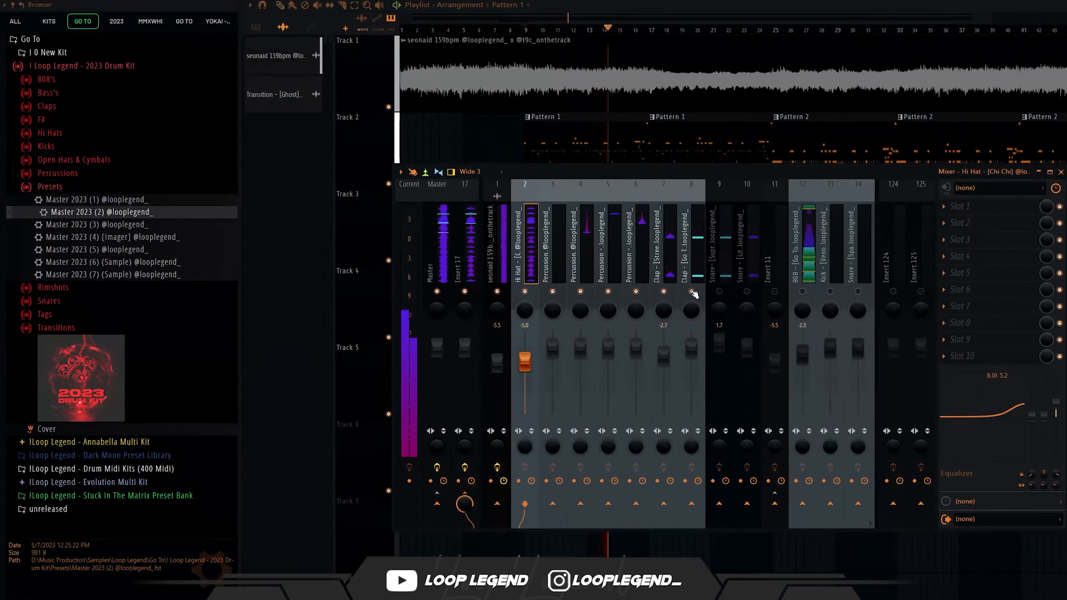
pyautogui.click(747, 292)
pyautogui.click(775, 291)
pyautogui.click(783, 264)
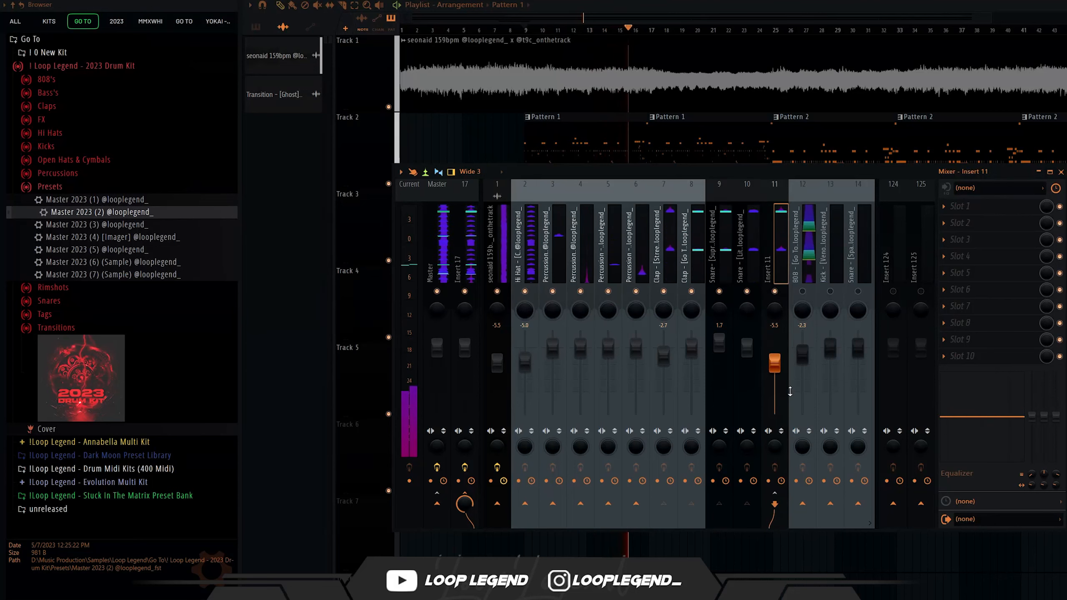
pyautogui.moveTo(780, 390); pyautogui.dragTo(780, 395)
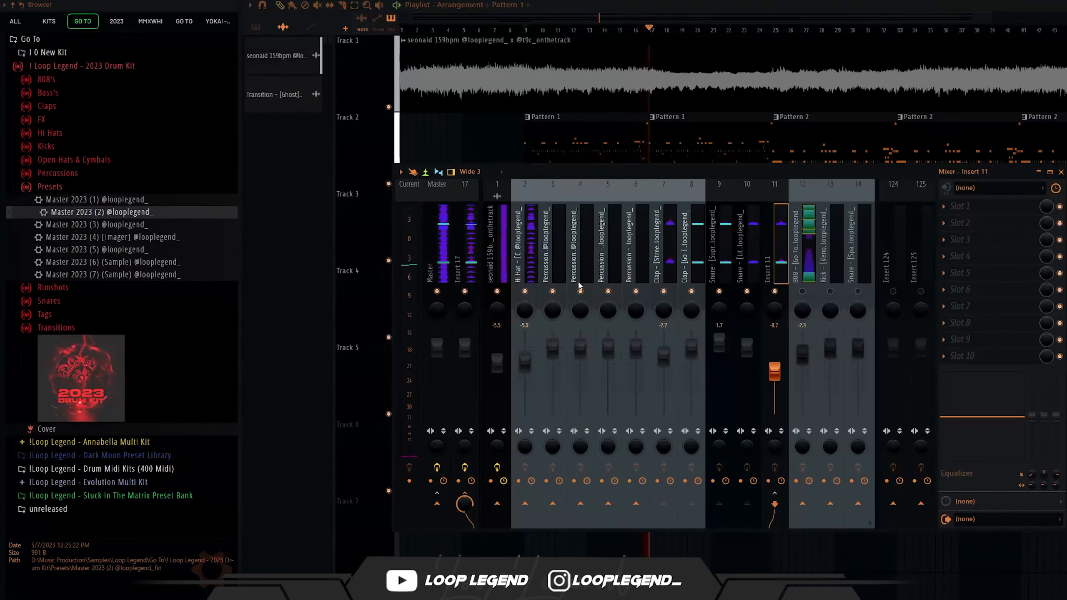
# Lower the four percussion tracks to -2.8 dB and the Clap - [Street] track to -5.5 dB, and pan them off-centre
pyautogui.moveTo(553, 276); pyautogui.dragTo(662, 264)
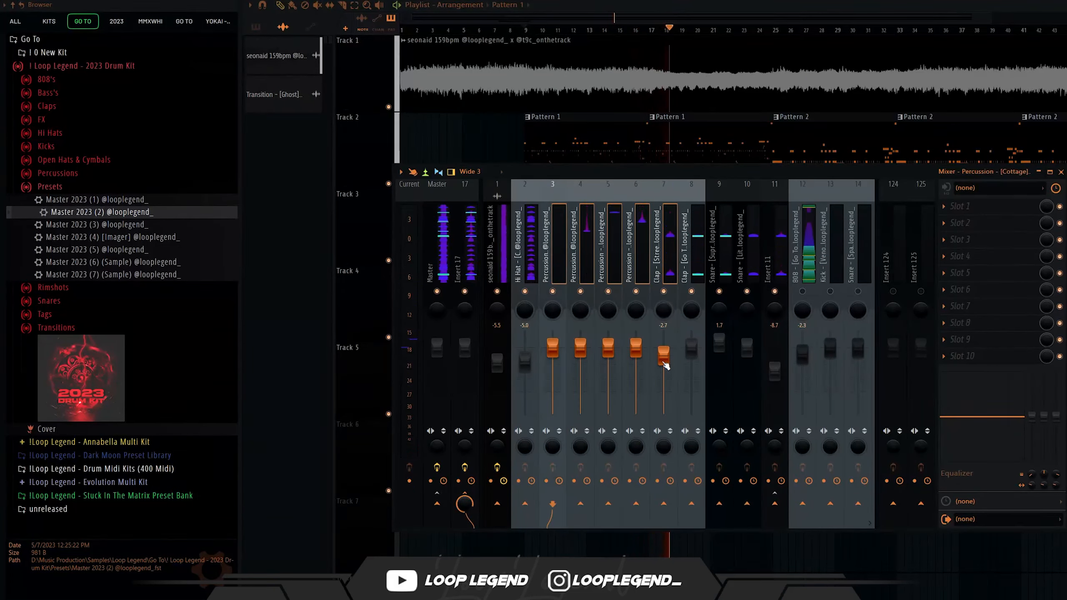
pyautogui.moveTo(664, 364); pyautogui.dragTo(664, 372)
pyautogui.moveTo(661, 315); pyautogui.dragTo(604, 318)
pyautogui.moveTo(575, 322); pyautogui.dragTo(559, 315)
# Reset the 808 - [Go To 3] track's panning and turn the remaining muted mixer tracks back on
pyautogui.click(802, 252)
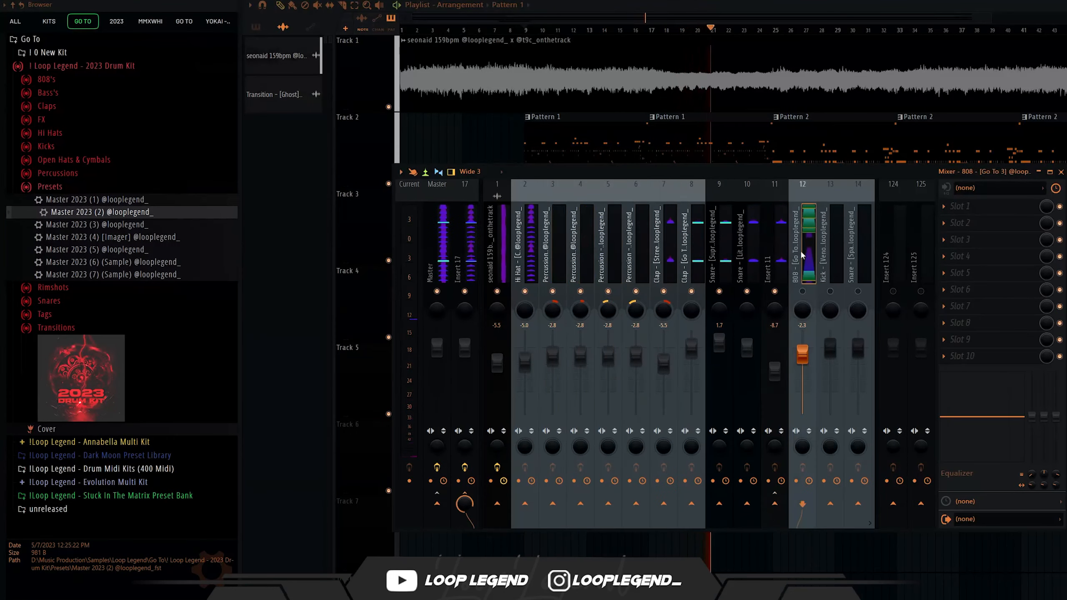
pyautogui.click(828, 254)
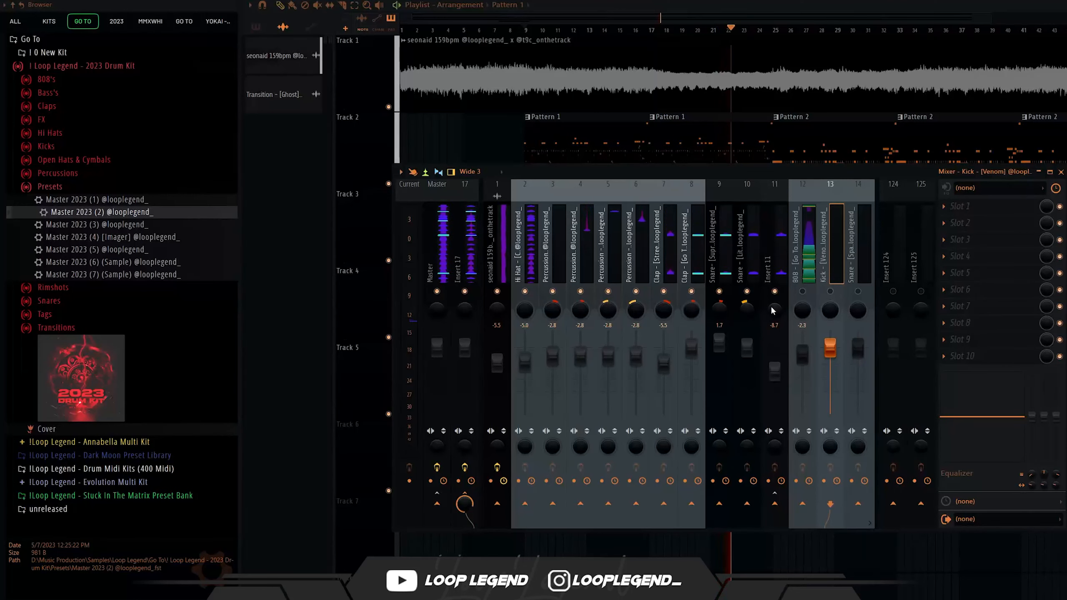
pyautogui.scroll(-8, 805, 255)
pyautogui.rightClick(585, 309)
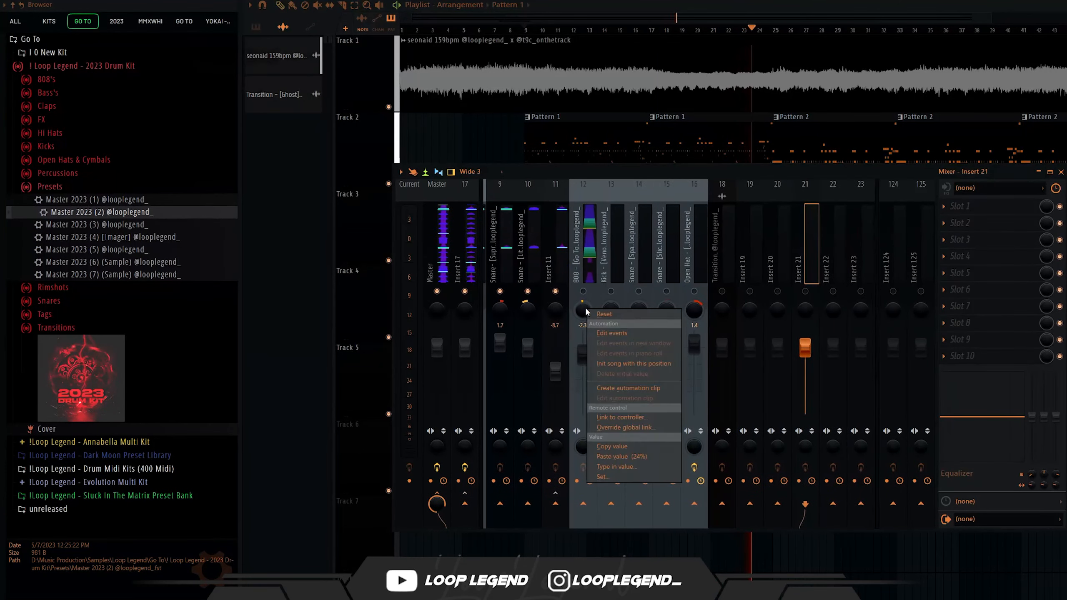
pyautogui.click(596, 314)
pyautogui.click(583, 292)
pyautogui.click(592, 269)
pyautogui.rightClick(585, 294)
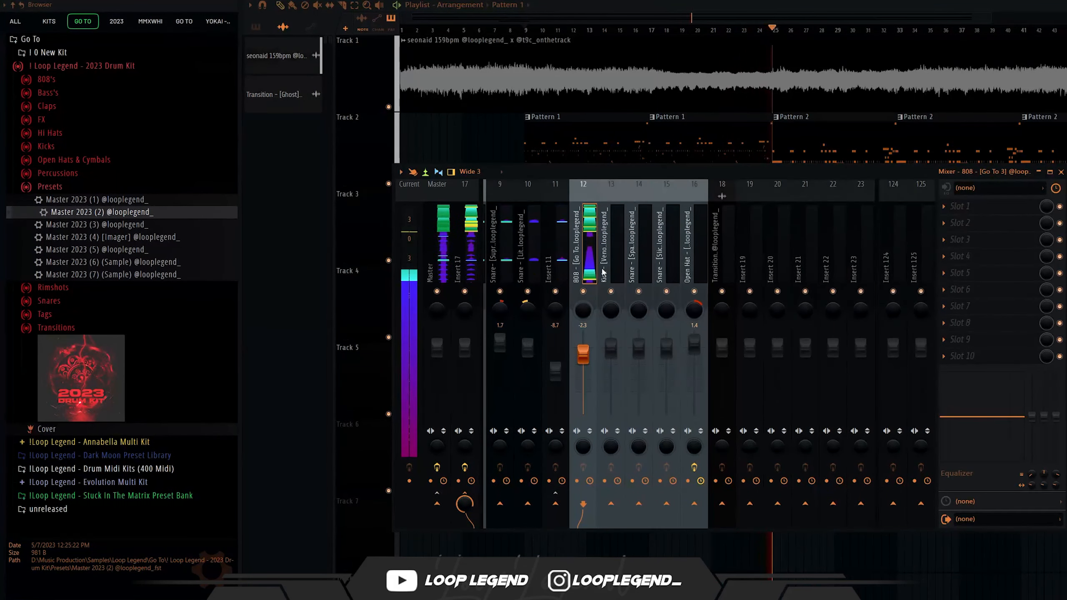
# Lower the Snare - [Spacecraft] track to -4.4 dB and raise the Open Hat - [Blazer] track to 3.5 dB
pyautogui.click(612, 252)
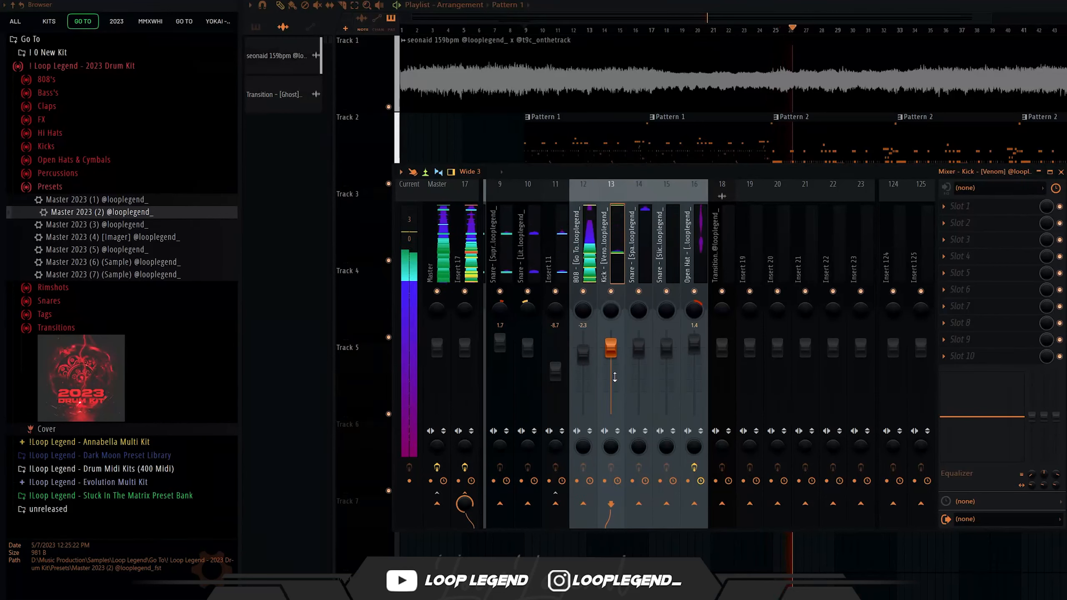
pyautogui.click(642, 251)
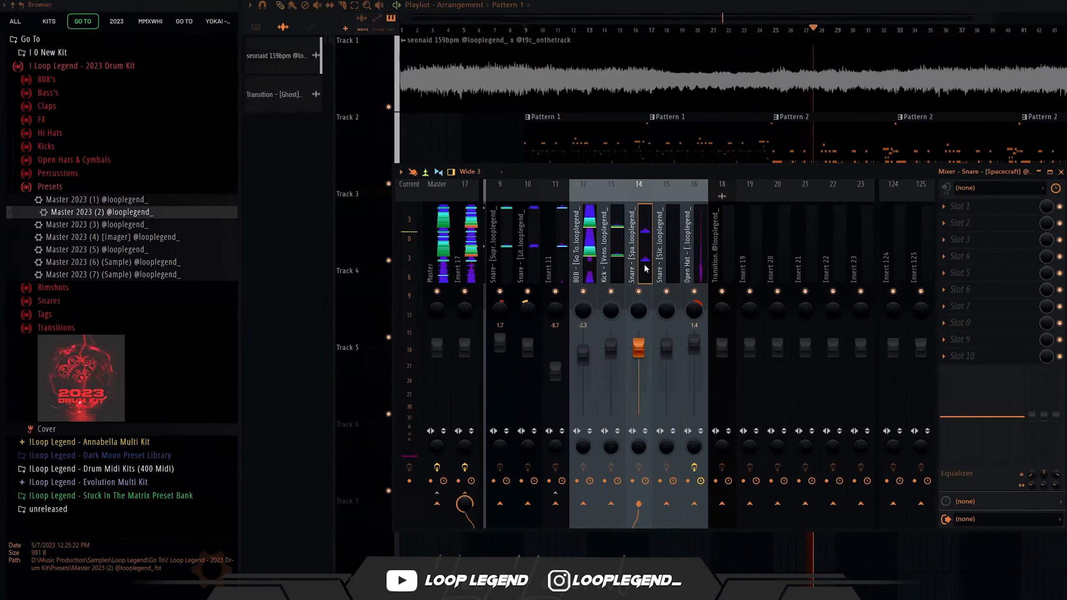
pyautogui.moveTo(639, 385); pyautogui.dragTo(638, 391)
pyautogui.click(674, 276)
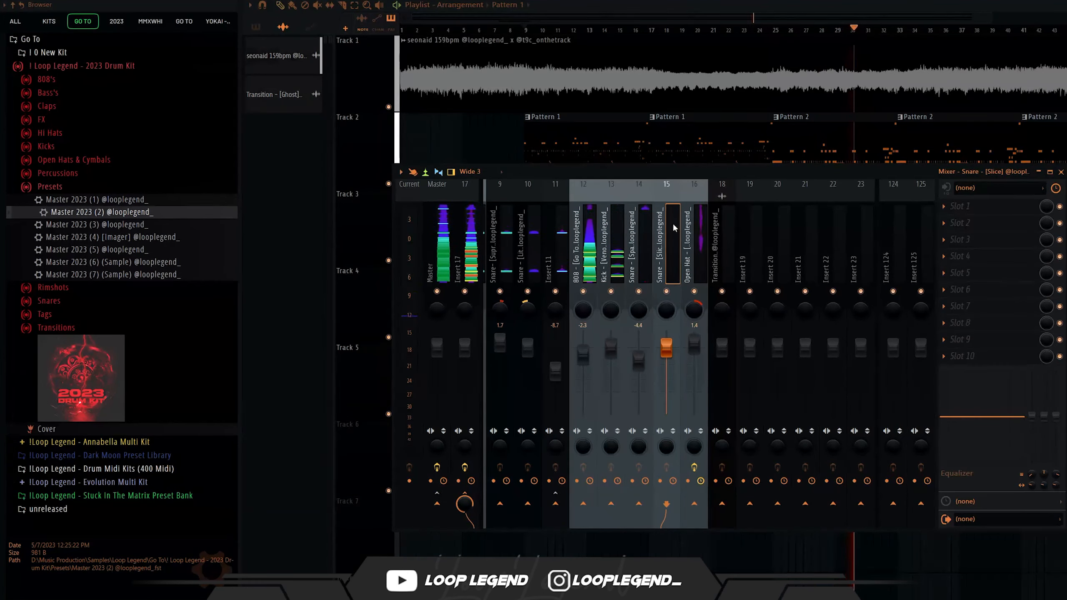
pyautogui.moveTo(694, 354); pyautogui.dragTo(695, 345)
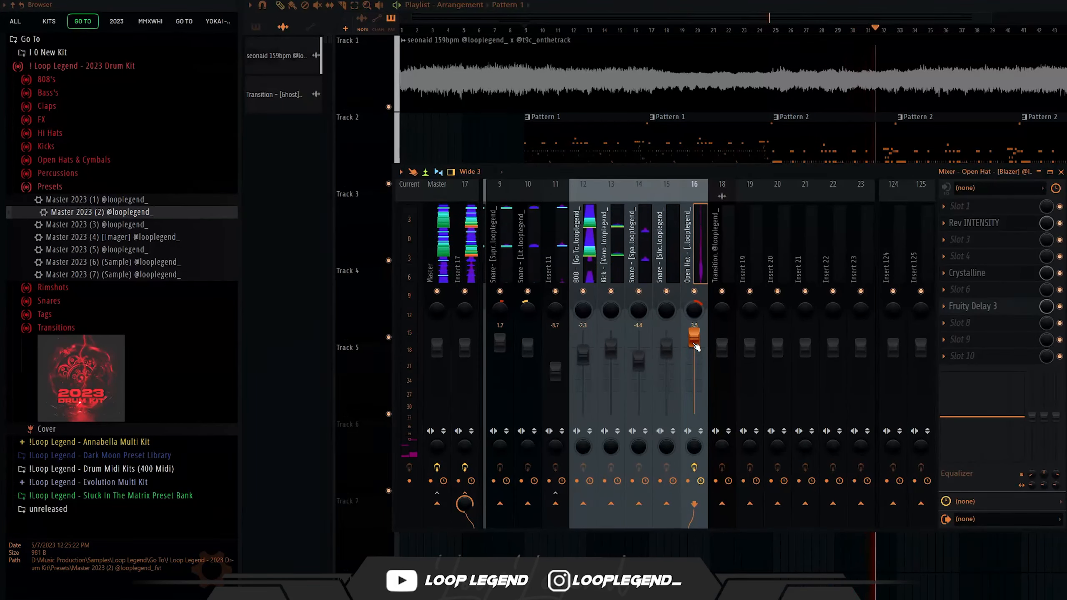
# Lower the Snare - [Slice] track to -2.9 dB and load Fruity Delay 3 in its effect slot 4
pyautogui.click(658, 256)
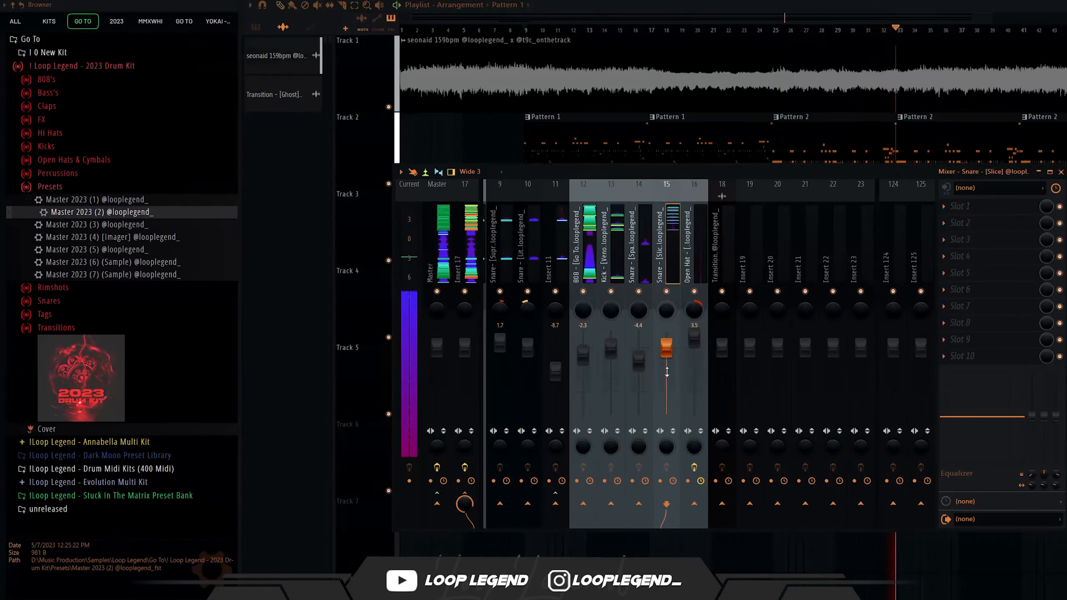
pyautogui.click(960, 205)
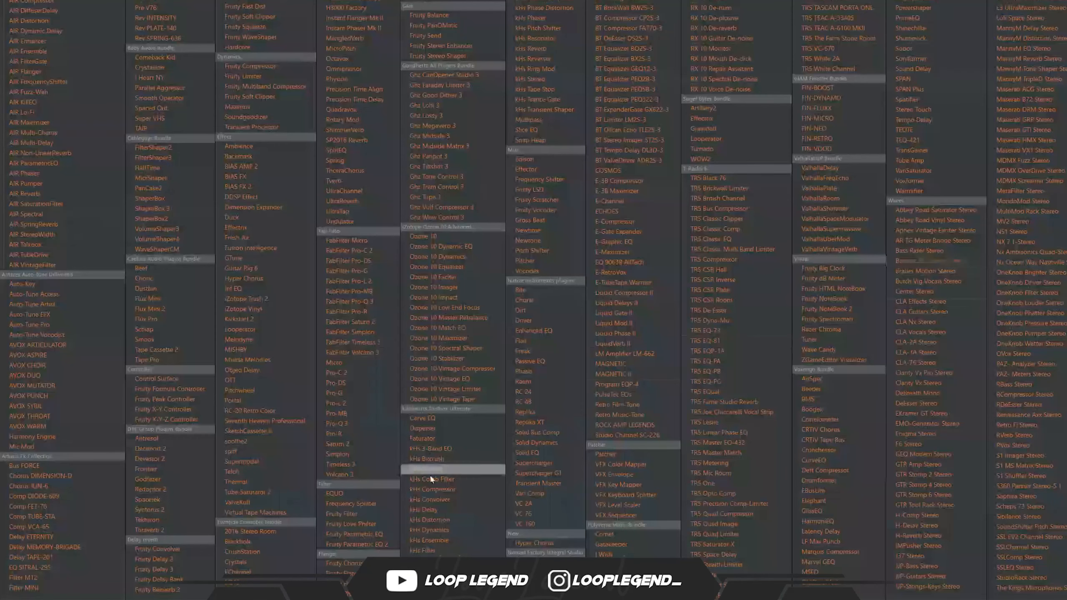
pyautogui.click(184, 567)
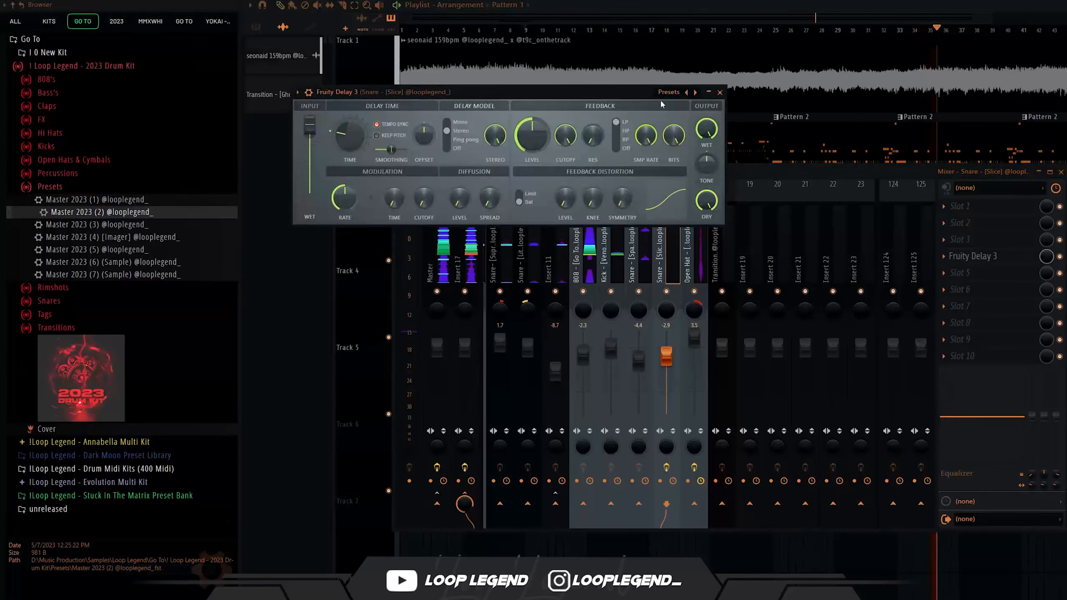